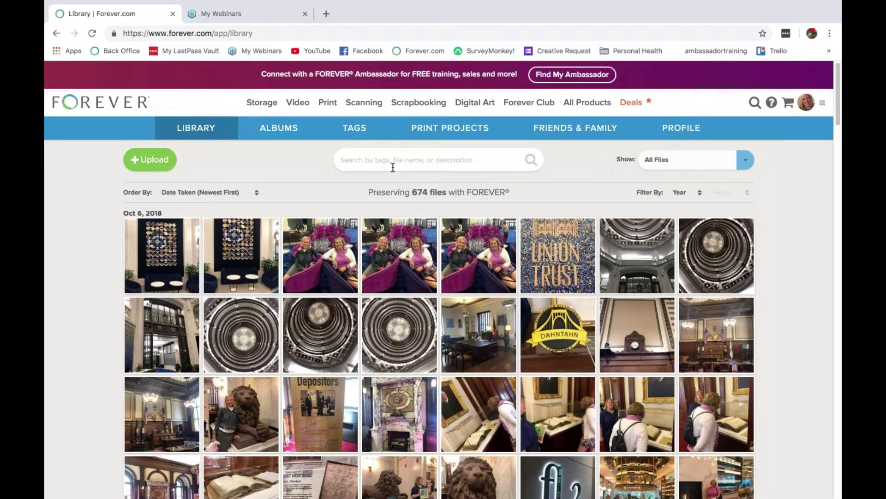
# - Search the library for "Hilton head" and clear the search to return to all files
pyautogui.click(452, 161)
pyautogui.write('Hi')
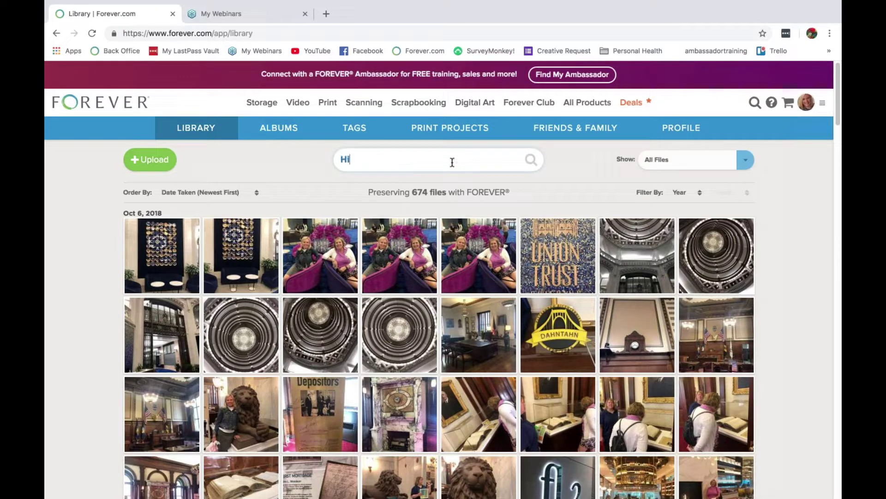
pyautogui.write('lton head')
pyautogui.press('Return')
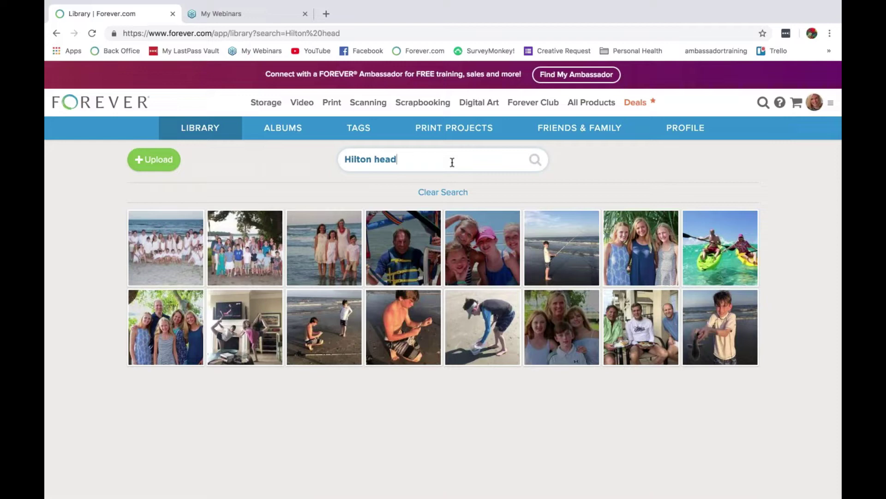
pyautogui.click(429, 193)
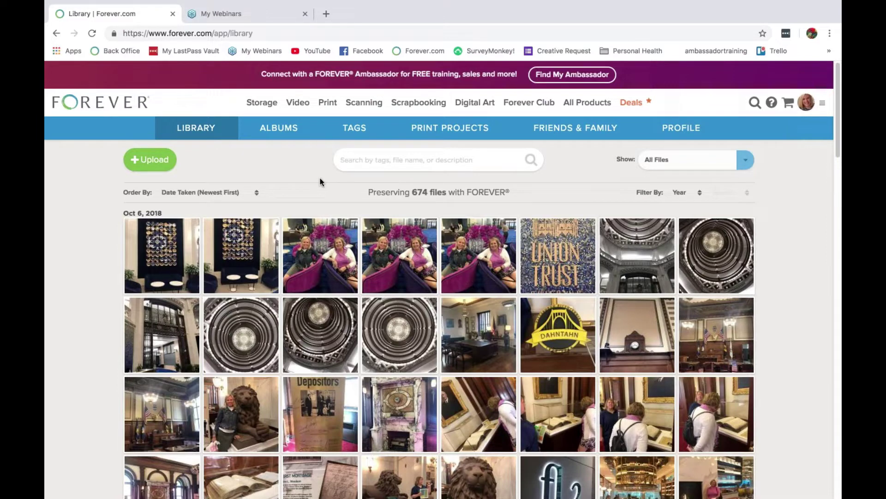
# - Order the library photos by Date Taken (Oldest First)
pyautogui.scroll(-1, 320, 181)
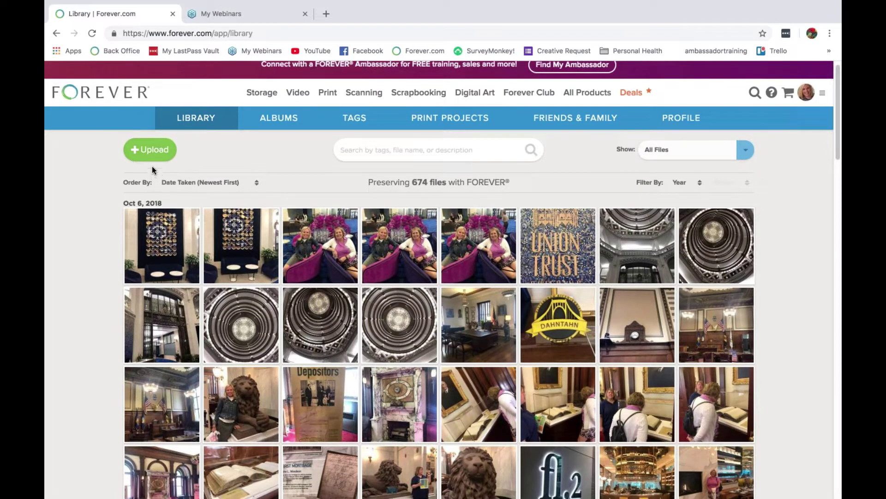
pyautogui.click(256, 184)
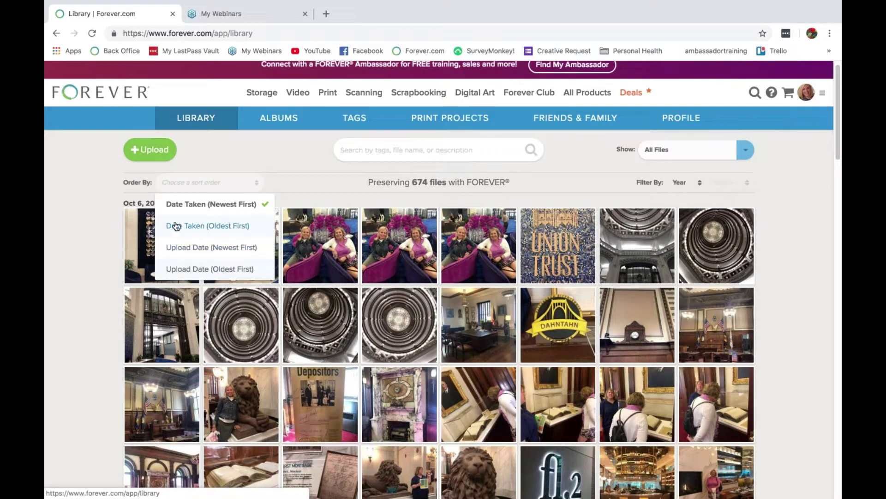
pyautogui.click(229, 226)
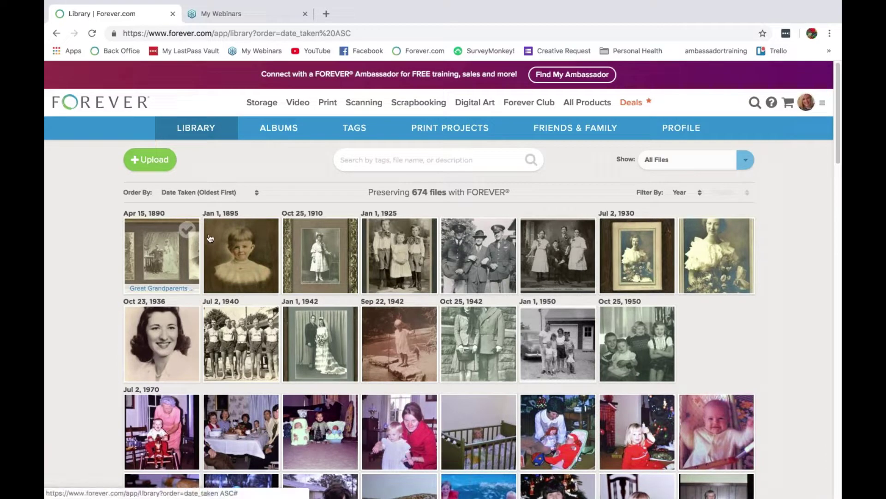
# - Look through the date-ordered library from the 1890 photos onward and return to the oldest ones
pyautogui.scroll(-1, 398, 332)
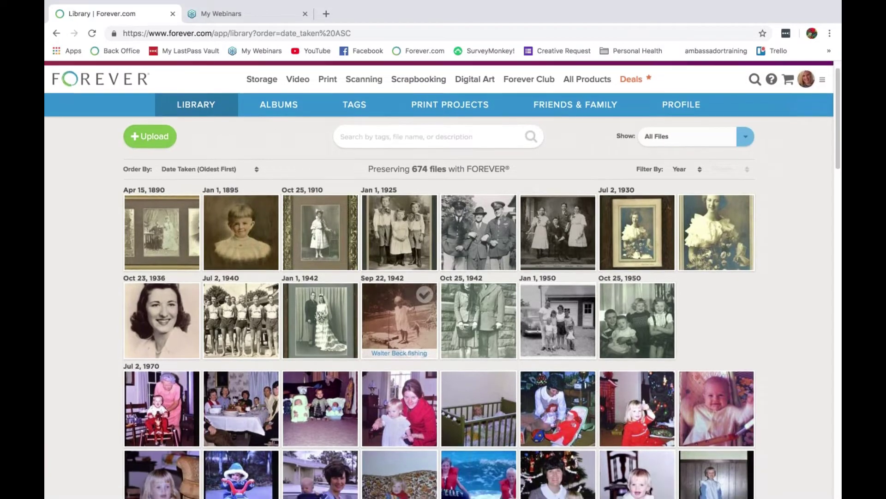
pyautogui.scroll(-4, 398, 342)
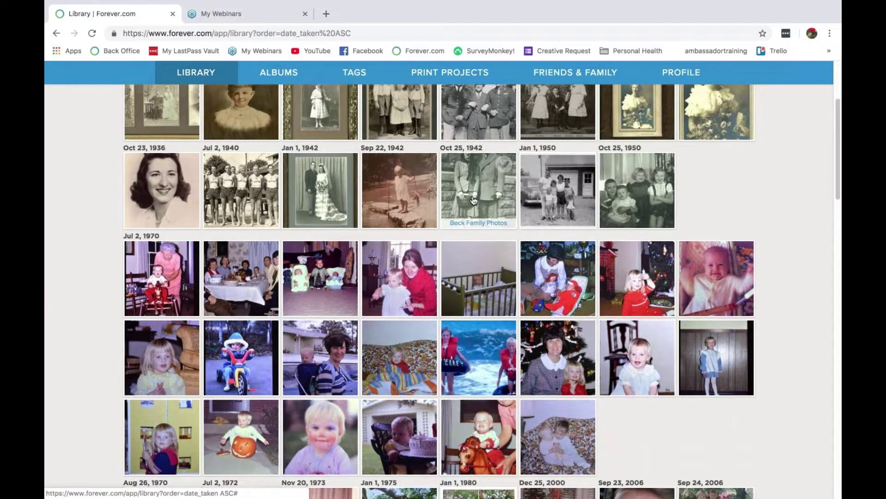
pyautogui.scroll(-1, 464, 258)
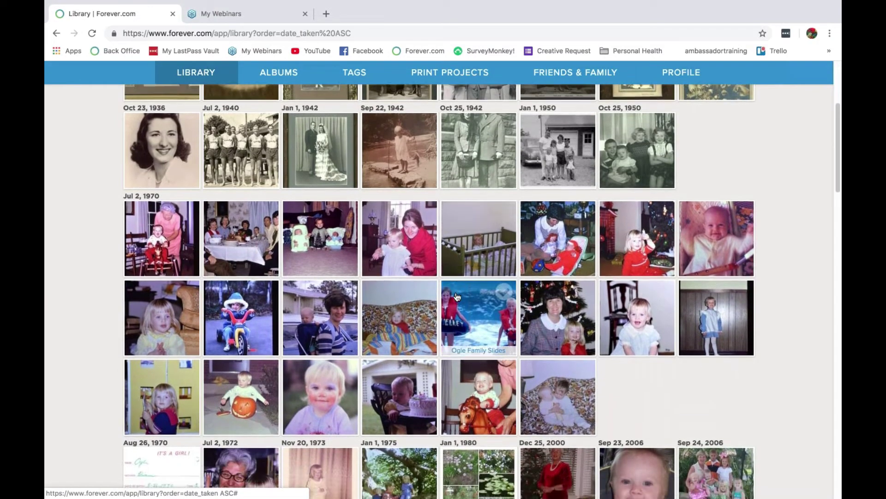
pyautogui.scroll(1, 457, 296)
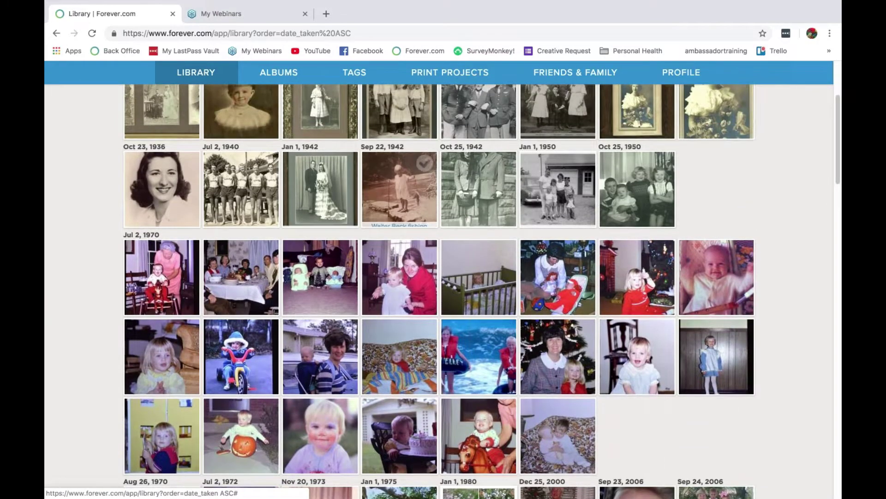
pyautogui.scroll(-2, 286, 317)
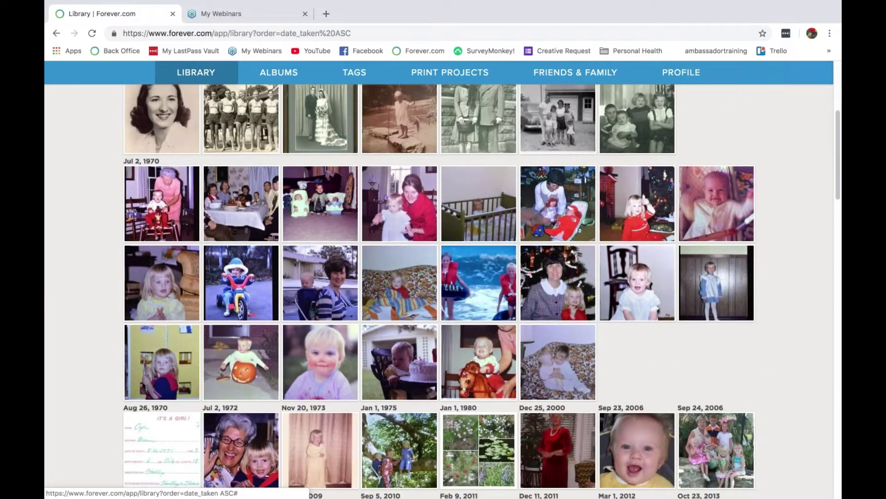
pyautogui.scroll(-3, 286, 317)
pyautogui.scroll(-1, 479, 370)
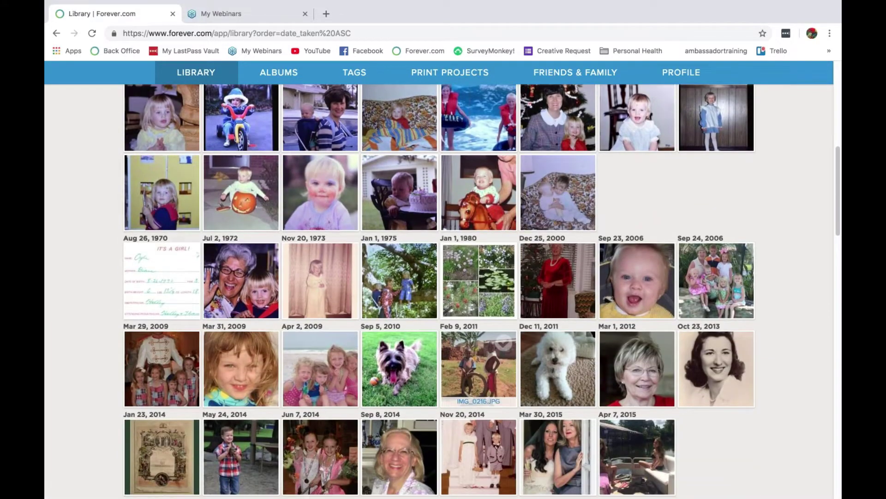
pyautogui.scroll(8, 323, 276)
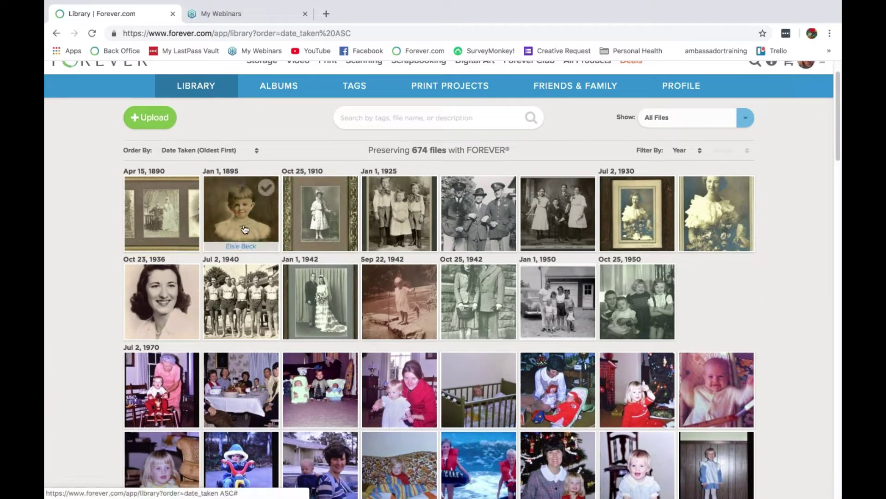
# - Examine the full-size views and info of the six oldest photos, from April 15, 1890 to January 1, 1925, and return to the library
pyautogui.click(164, 208)
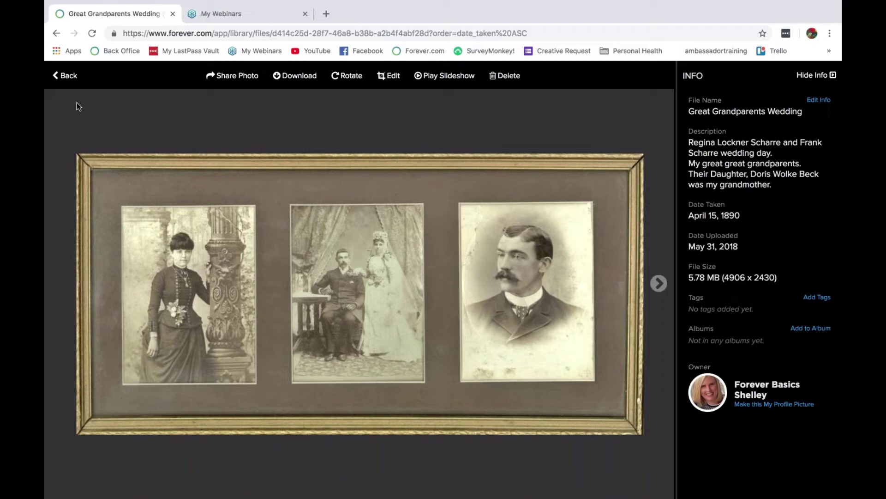
pyautogui.click(69, 77)
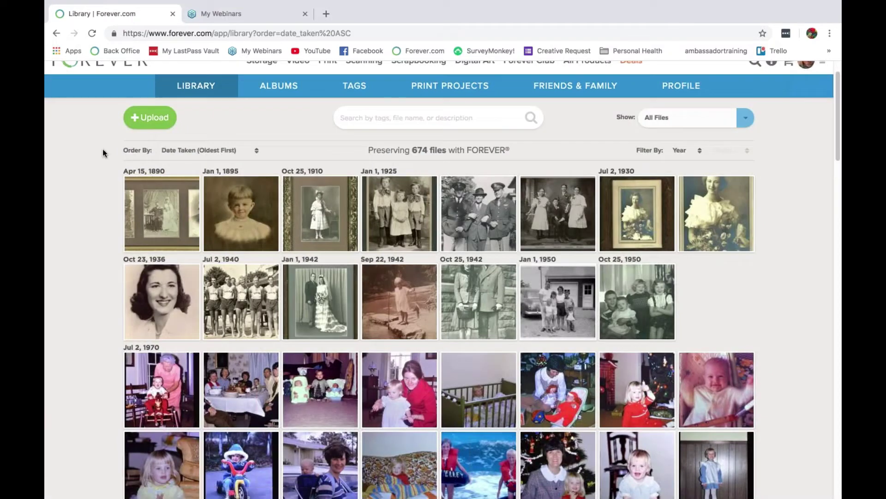
pyautogui.click(224, 216)
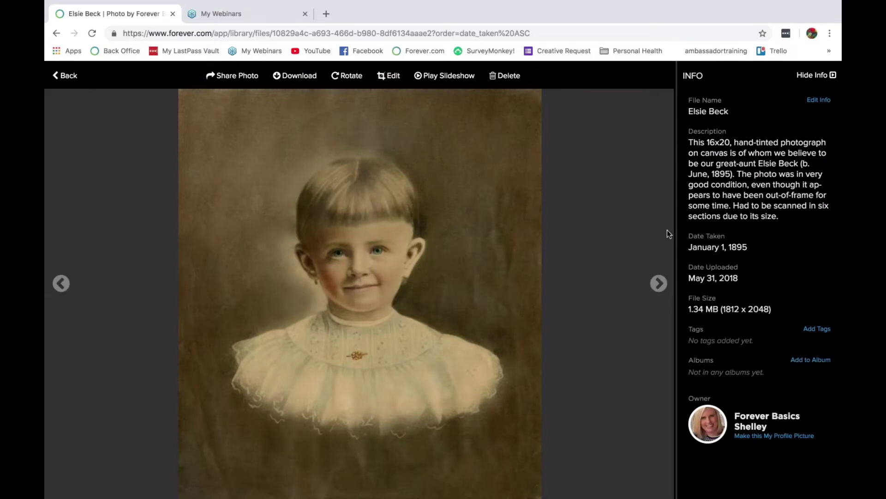
pyautogui.click(659, 283)
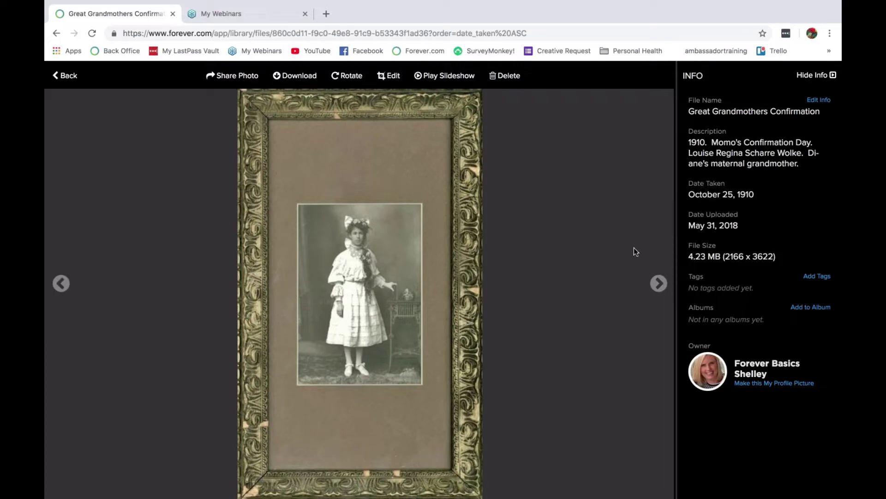
pyautogui.click(659, 284)
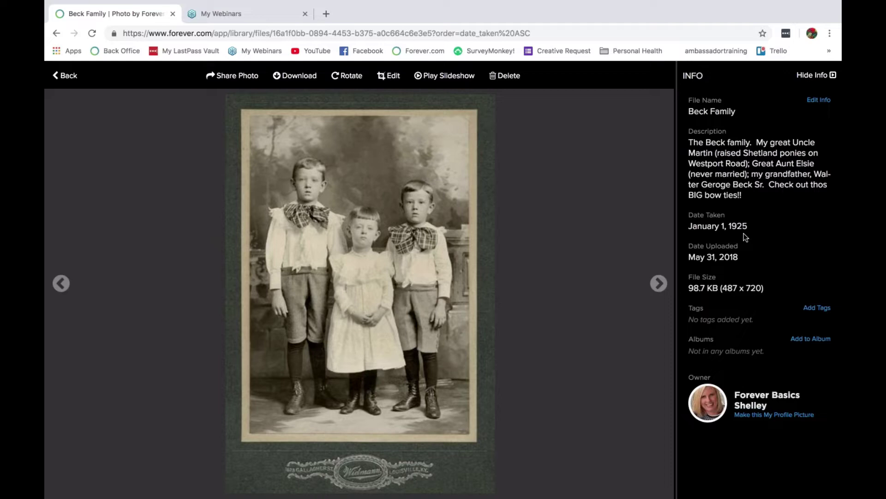
pyautogui.click(658, 284)
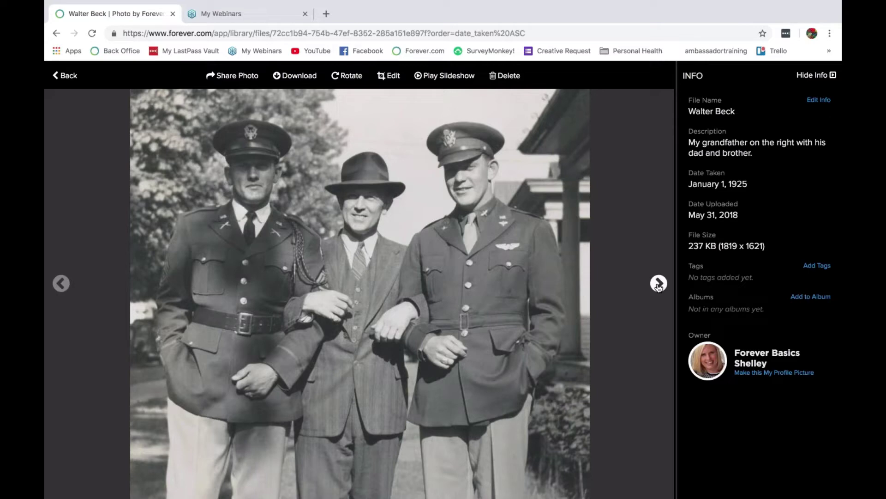
pyautogui.click(659, 283)
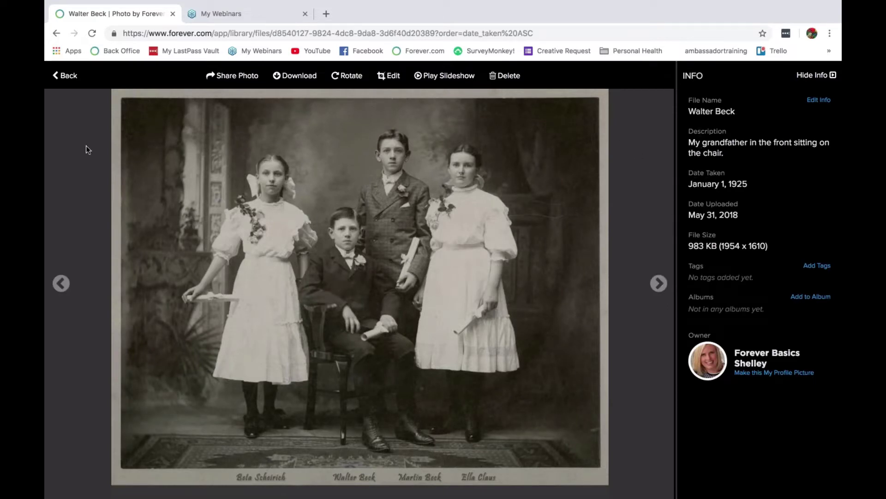
pyautogui.click(67, 77)
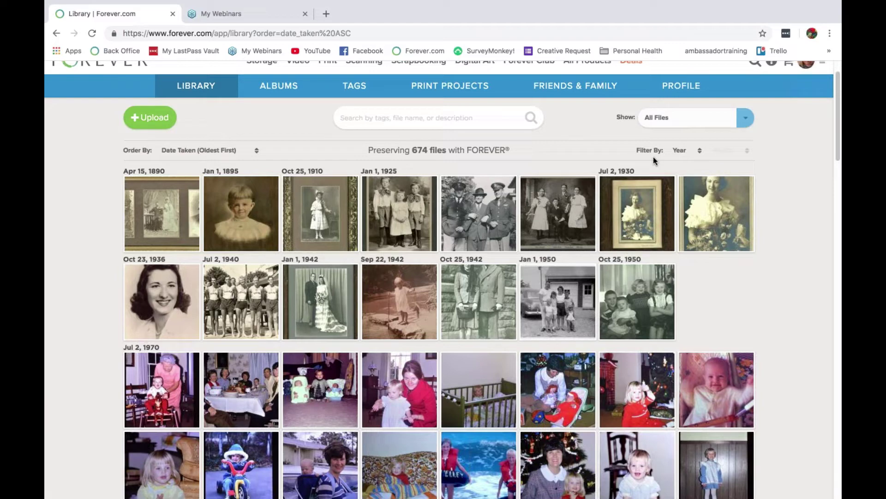
# - Filter the library to show only photos from the year 2009
pyautogui.click(691, 152)
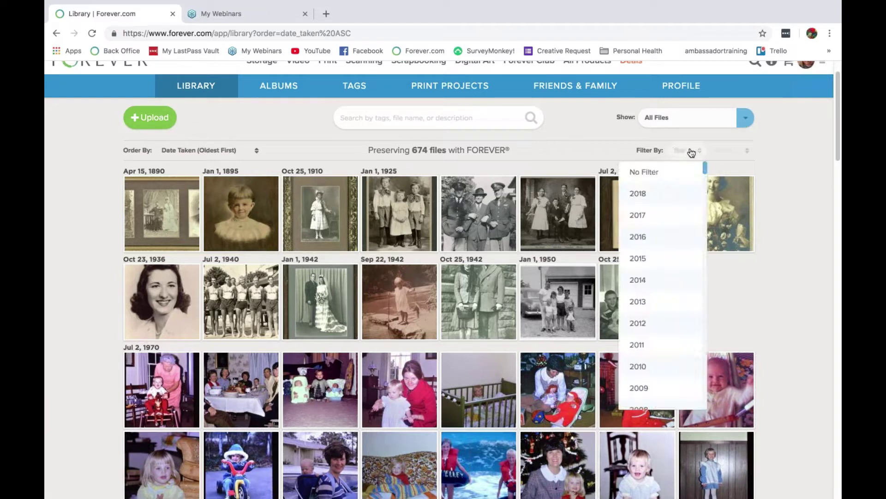
pyautogui.scroll(-2, 667, 314)
pyautogui.scroll(-2, 667, 314)
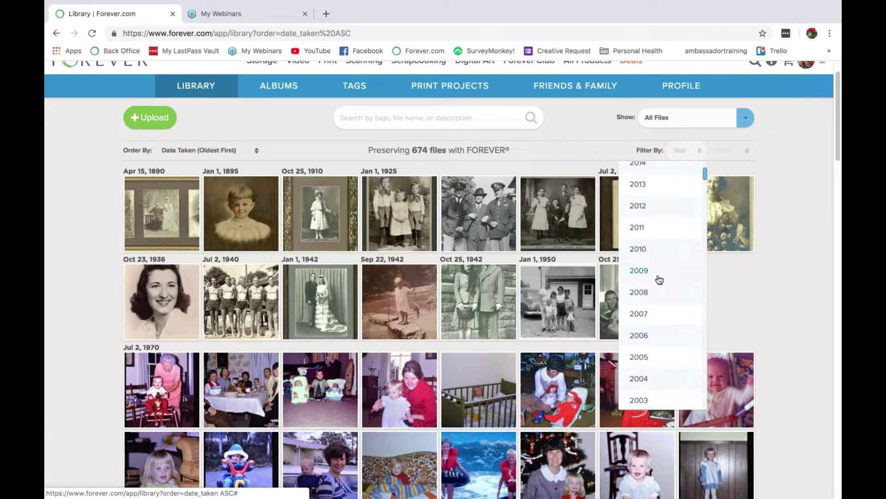
pyautogui.click(649, 274)
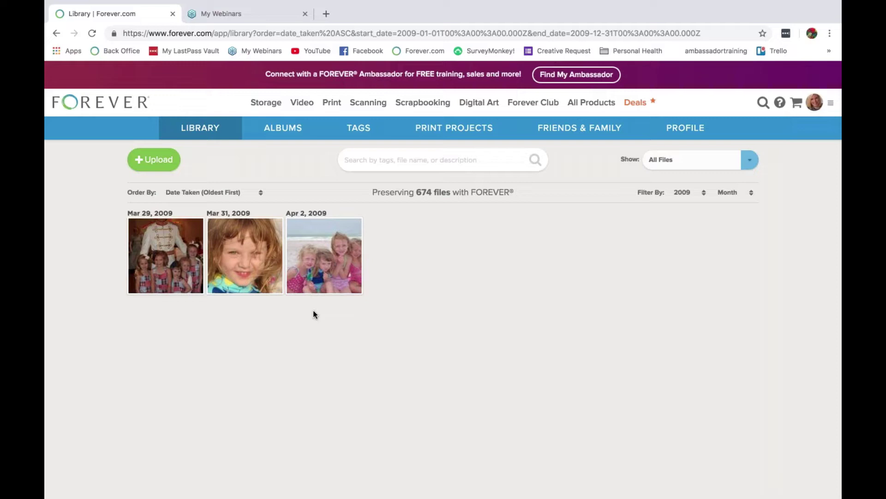
# - Change the library filter to June 2017 and look through the matching photos
pyautogui.click(693, 193)
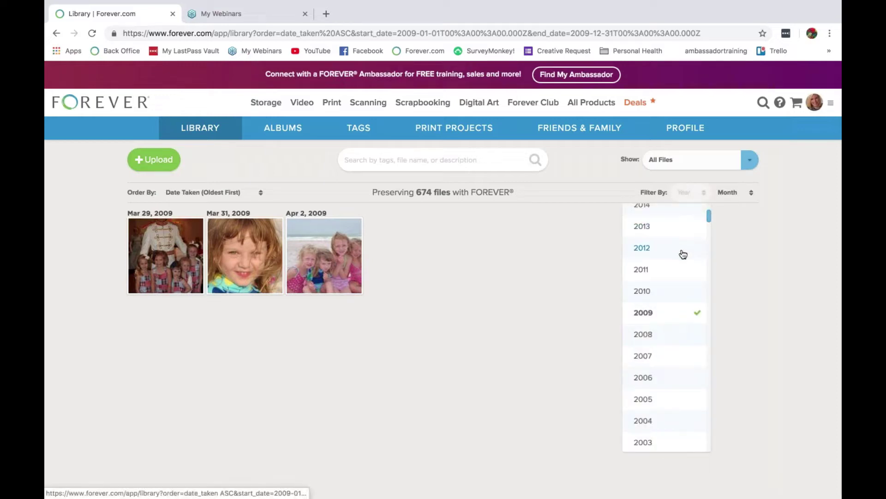
pyautogui.scroll(2, 684, 254)
pyautogui.scroll(2, 682, 252)
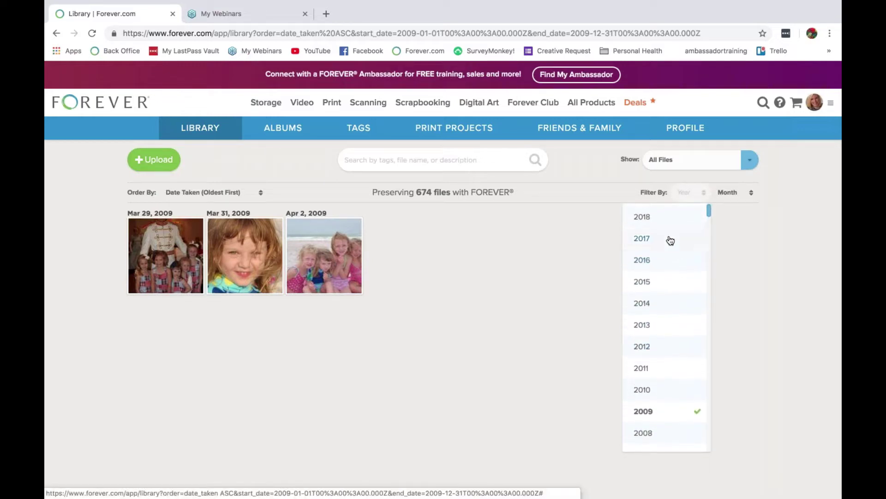
pyautogui.click(670, 241)
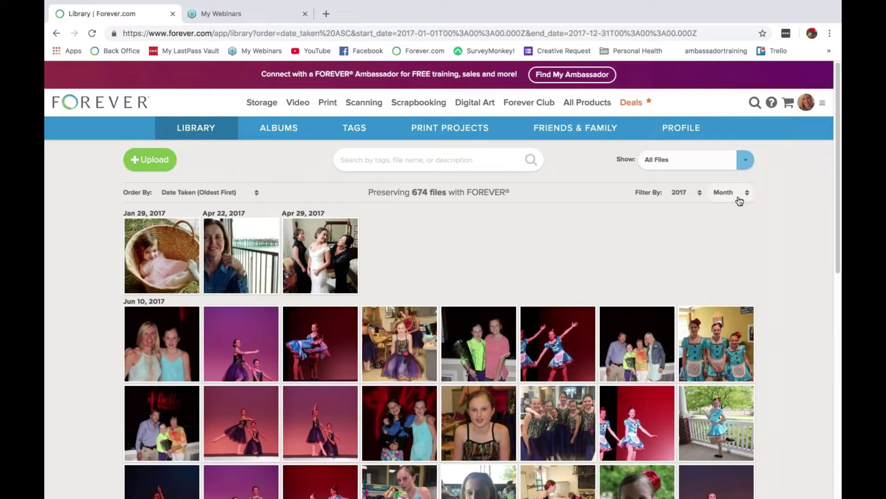
pyautogui.click(739, 200)
pyautogui.click(709, 343)
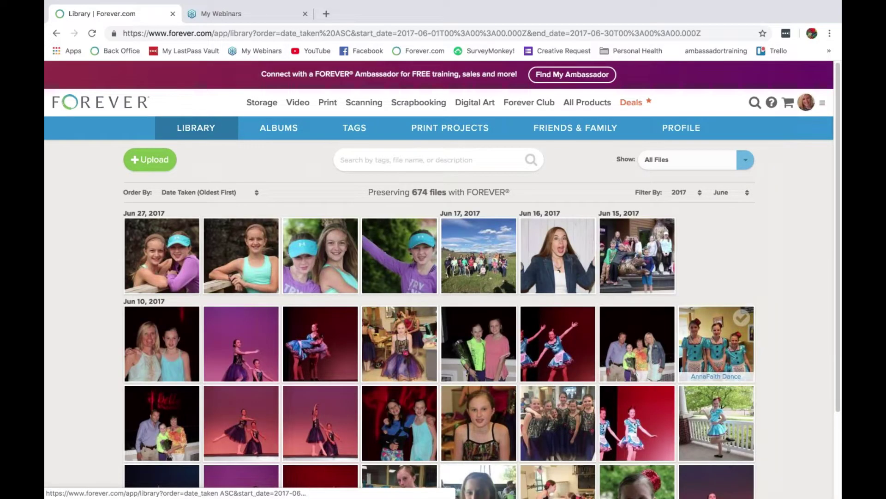
pyautogui.scroll(-2, 443, 280)
pyautogui.scroll(-1, 733, 238)
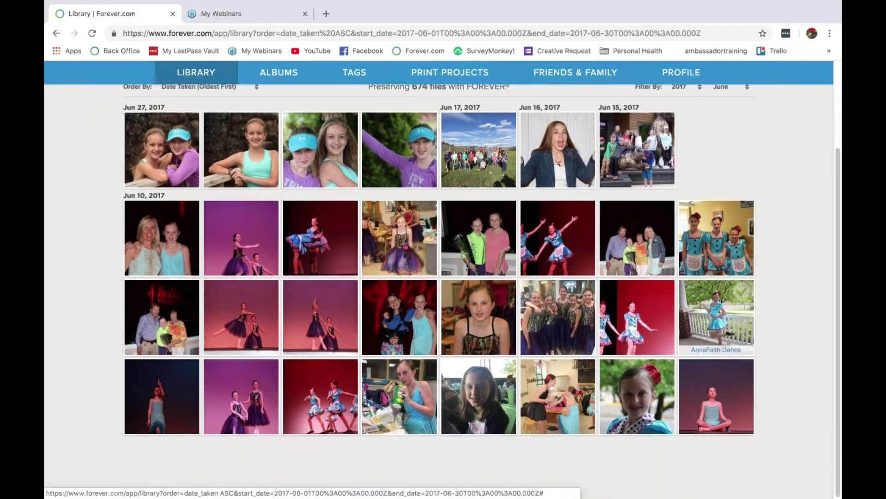
pyautogui.scroll(3, 733, 237)
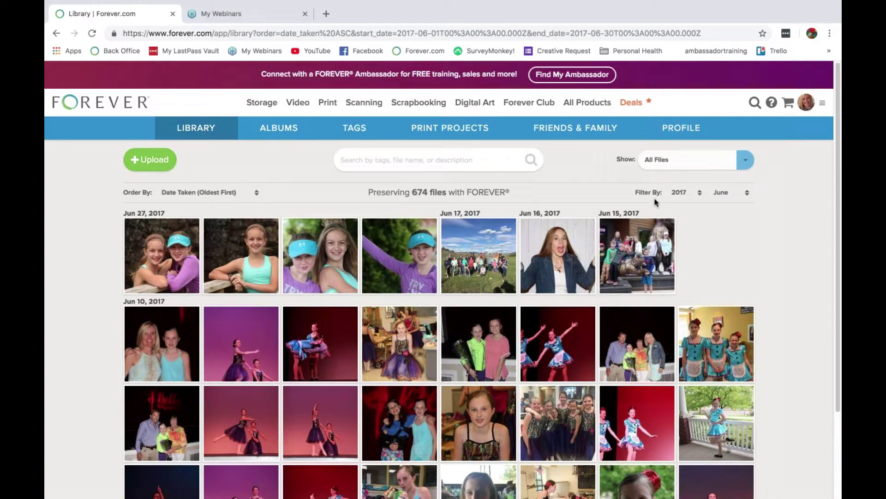
# - Remove the year filter and order the library by Date Taken (Newest First)
pyautogui.click(696, 197)
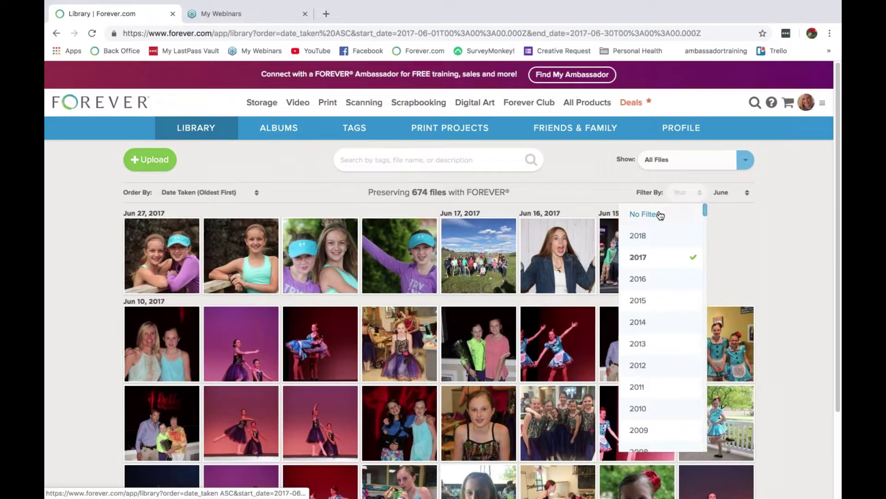
pyautogui.click(665, 217)
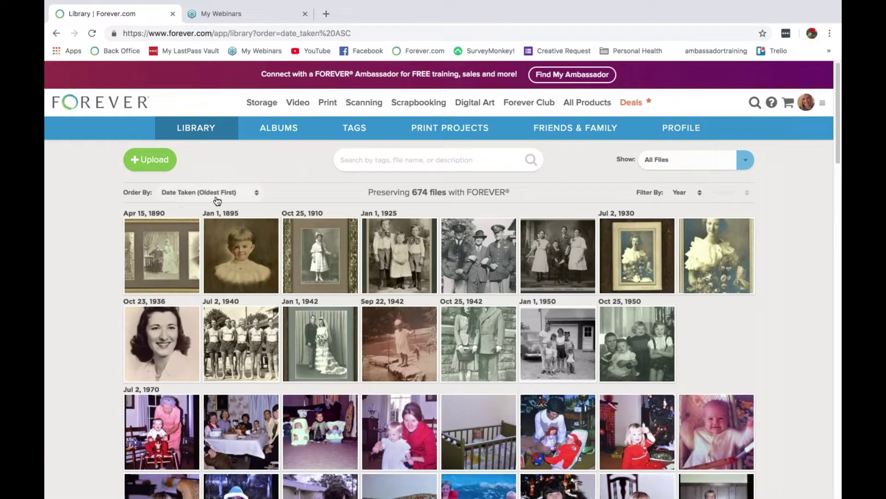
pyautogui.click(240, 196)
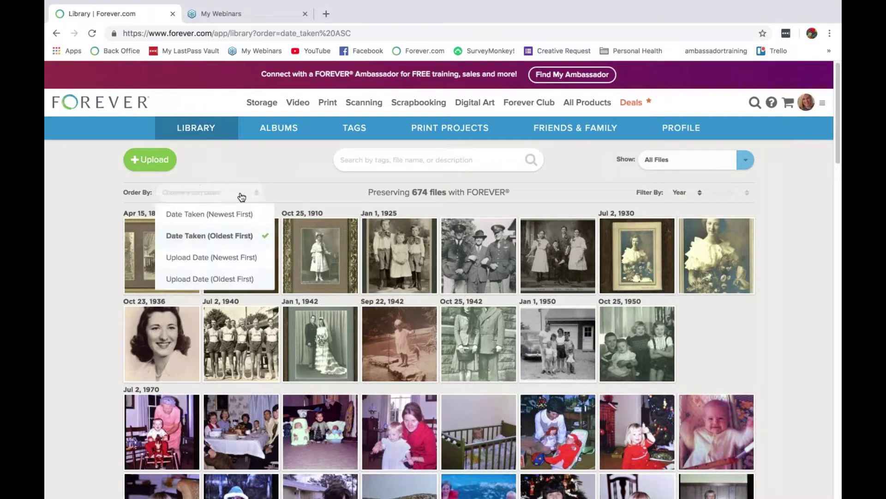
pyautogui.click(197, 215)
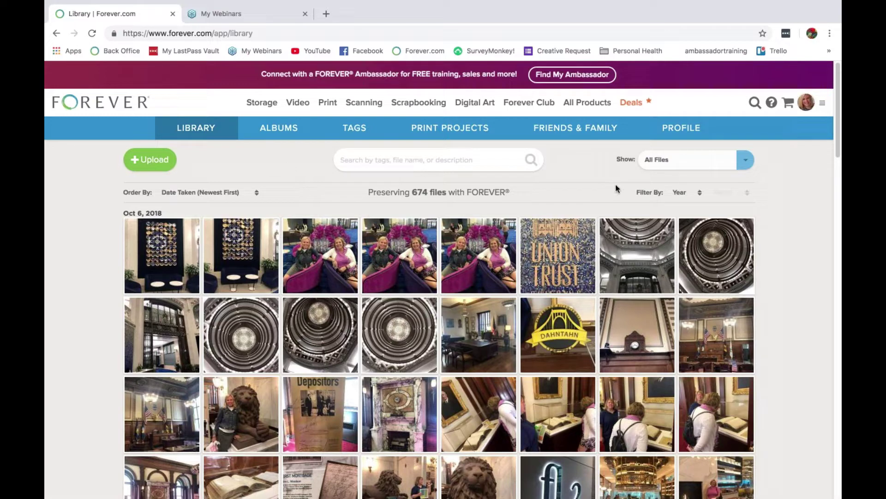
# - Limit the library display to documents only, and then to projects only
pyautogui.click(746, 167)
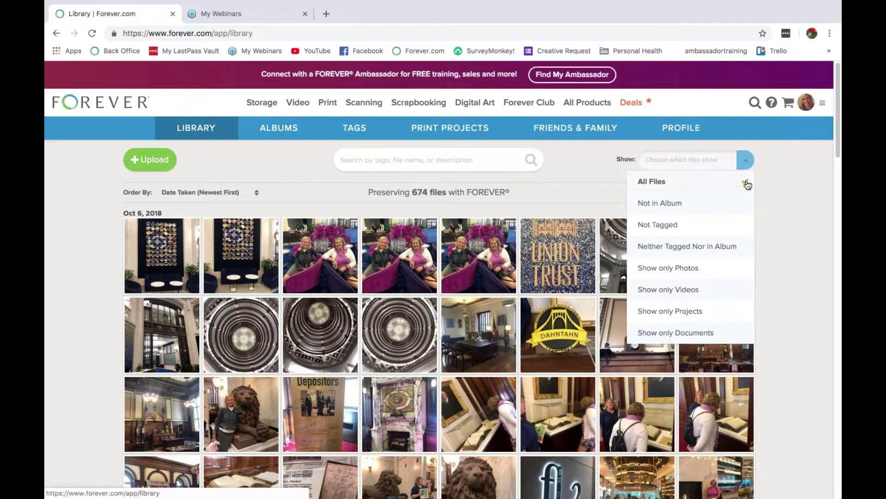
pyautogui.click(703, 333)
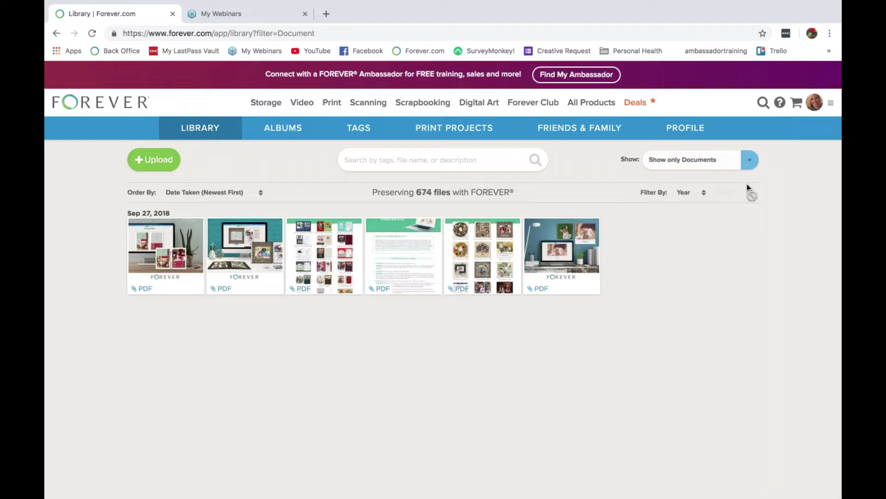
pyautogui.click(748, 162)
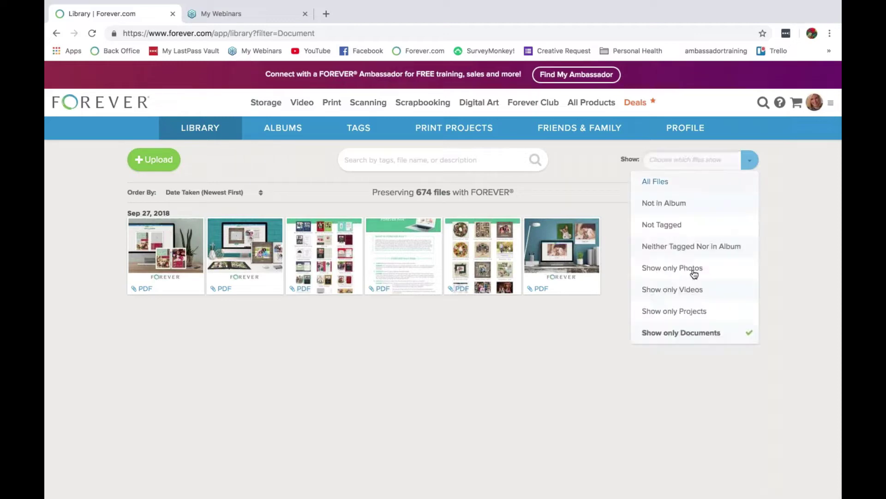
pyautogui.click(705, 315)
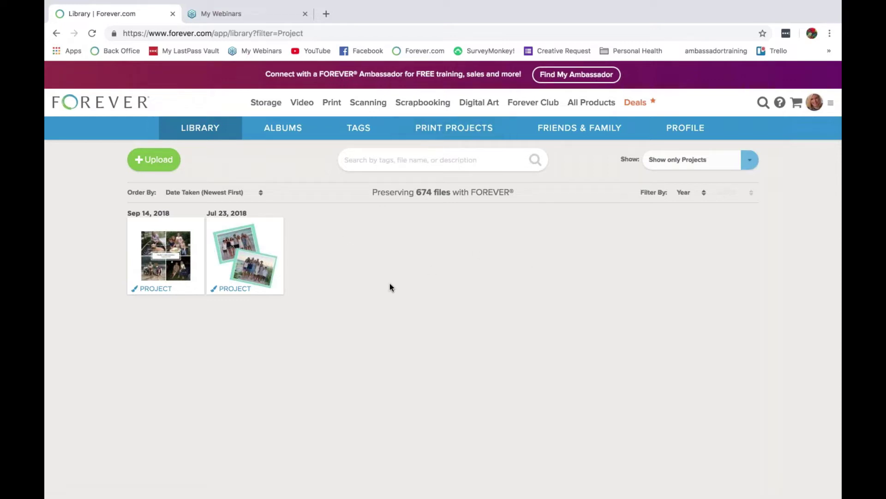
# - Limit the library display to videos only, and then to photos only
pyautogui.click(747, 167)
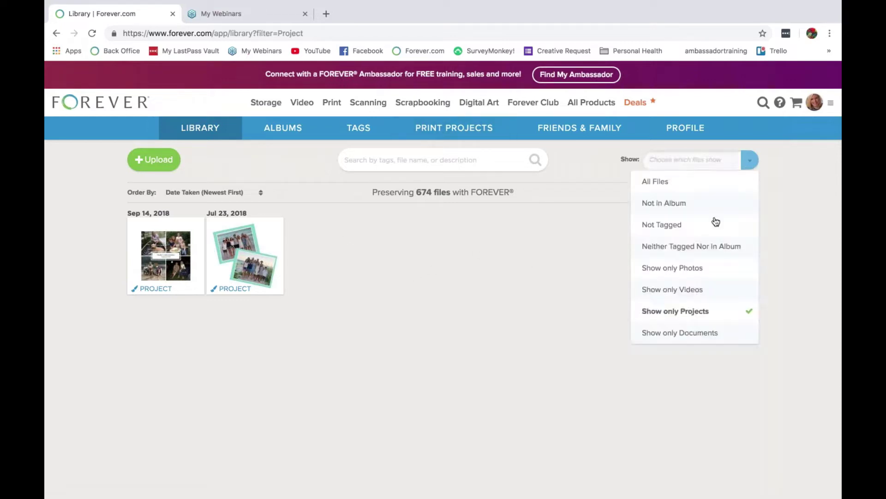
pyautogui.click(677, 291)
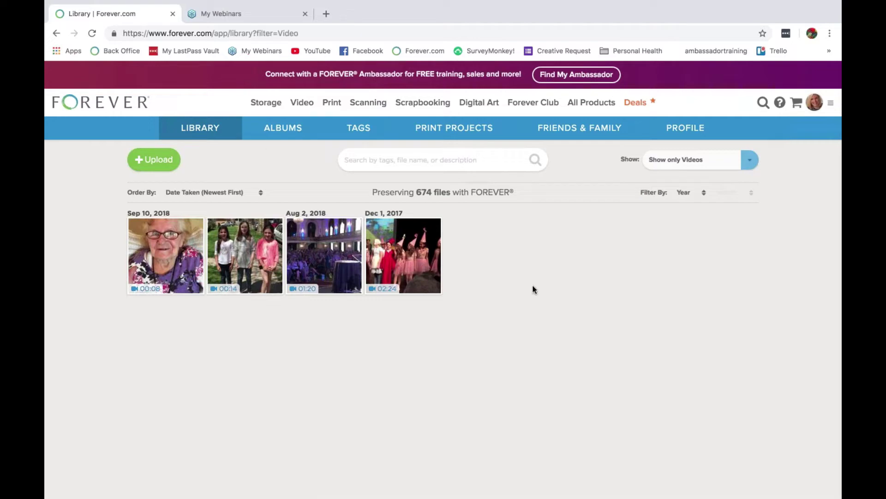
pyautogui.click(750, 162)
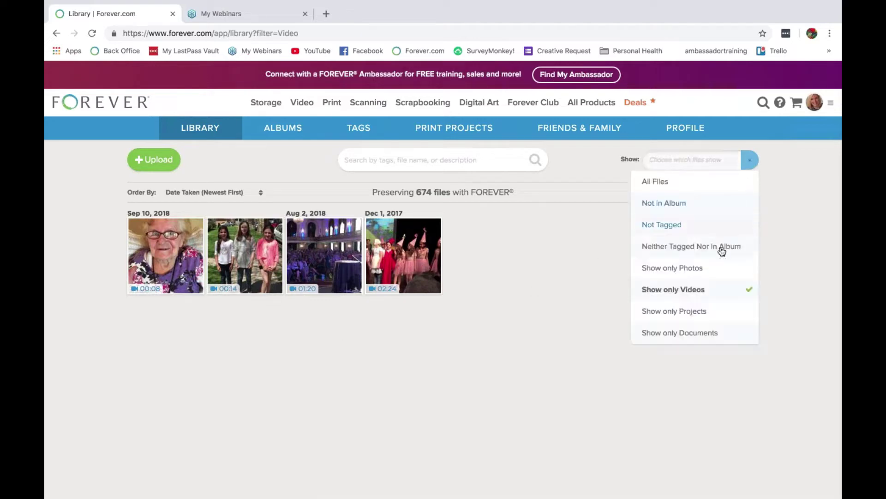
pyautogui.click(709, 271)
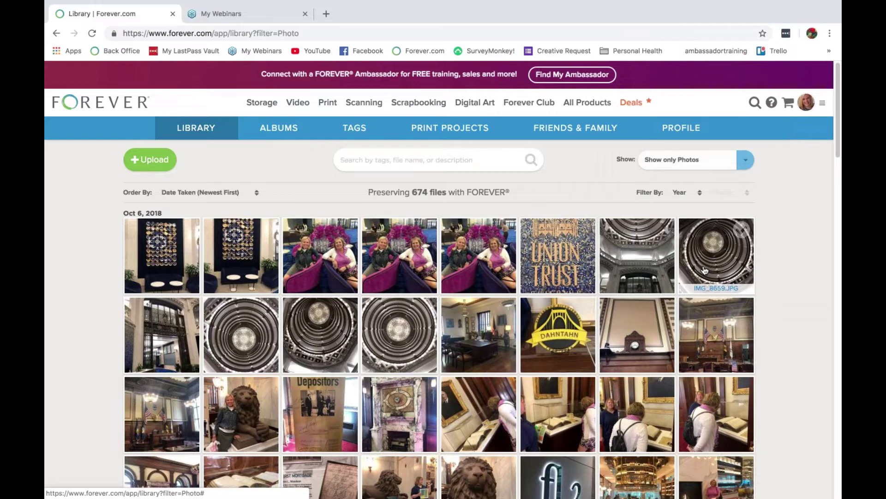
# - Show only the library files that are not in an album and look through them
pyautogui.click(743, 163)
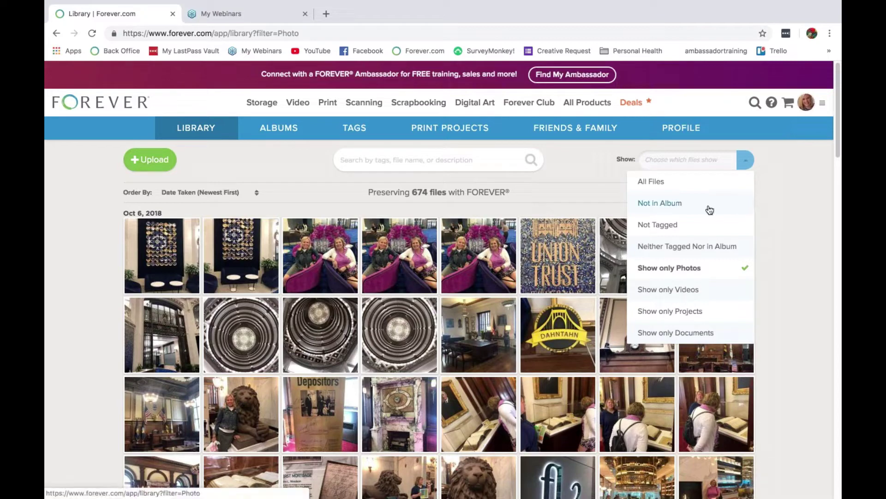
pyautogui.click(688, 207)
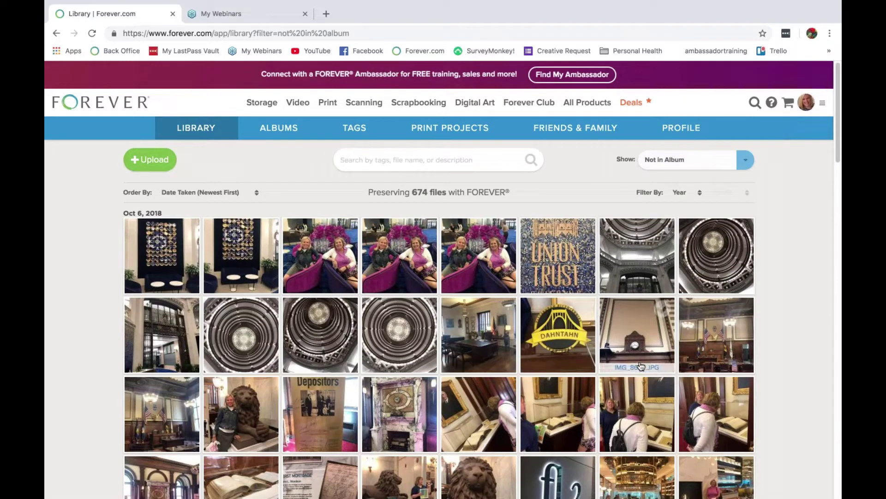
pyautogui.scroll(-4, 639, 366)
pyautogui.scroll(-10, 640, 366)
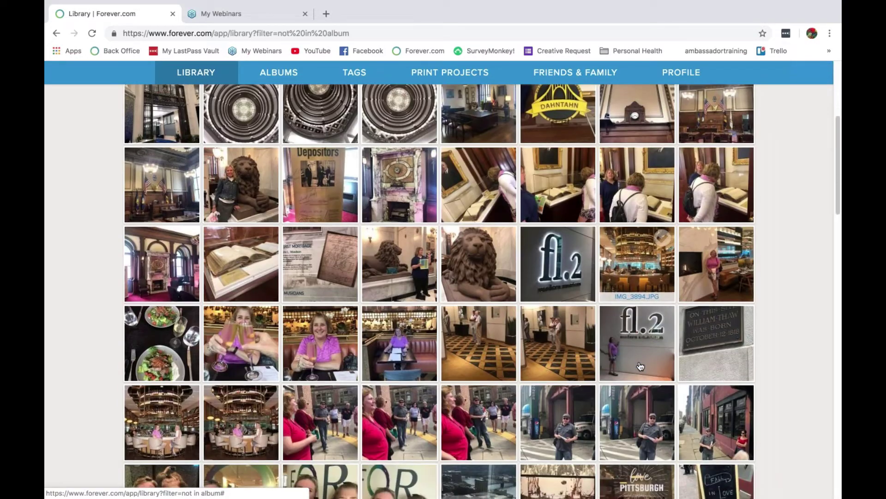
pyautogui.scroll(15, 641, 366)
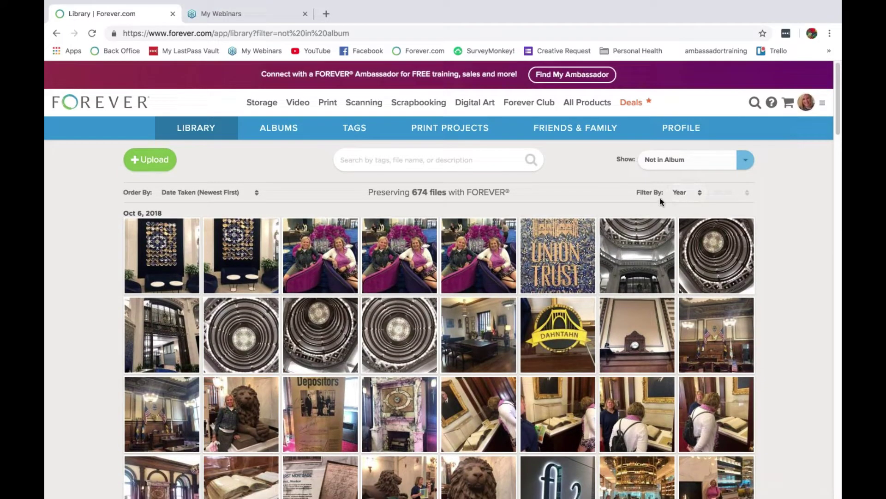
# - Narrow the files that are not in an album to the year 2017
pyautogui.click(687, 196)
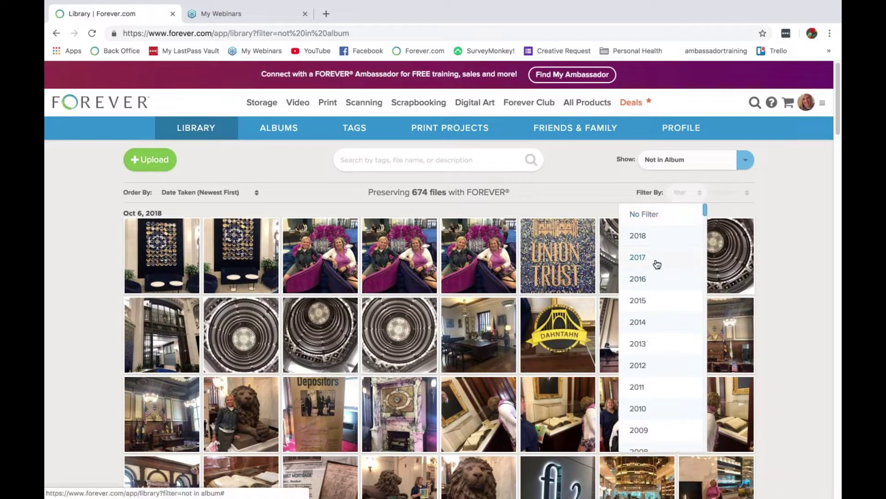
pyautogui.click(647, 261)
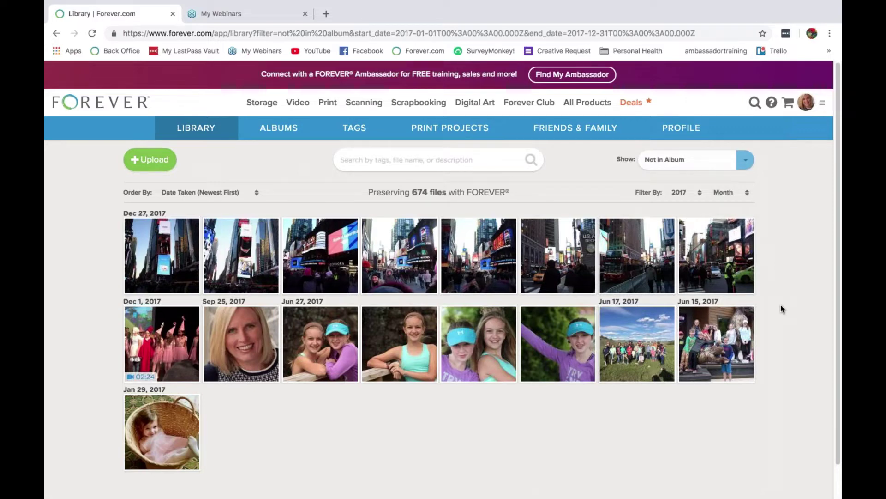
pyautogui.scroll(-1, 781, 305)
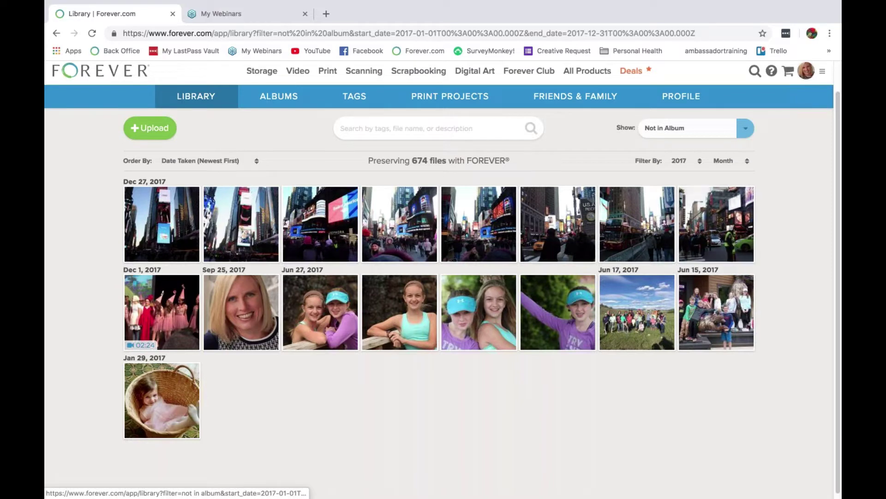
# - Switch the 2017 display to files that are not tagged and look through the matches
pyautogui.click(744, 129)
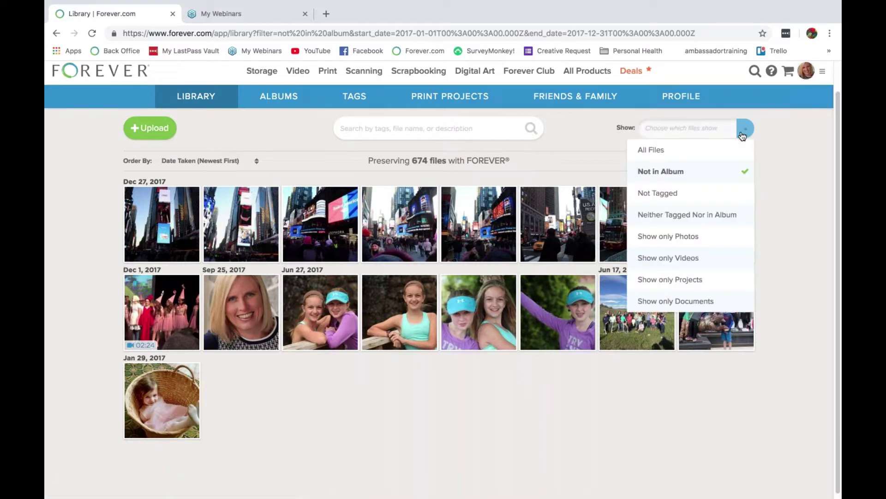
pyautogui.click(670, 198)
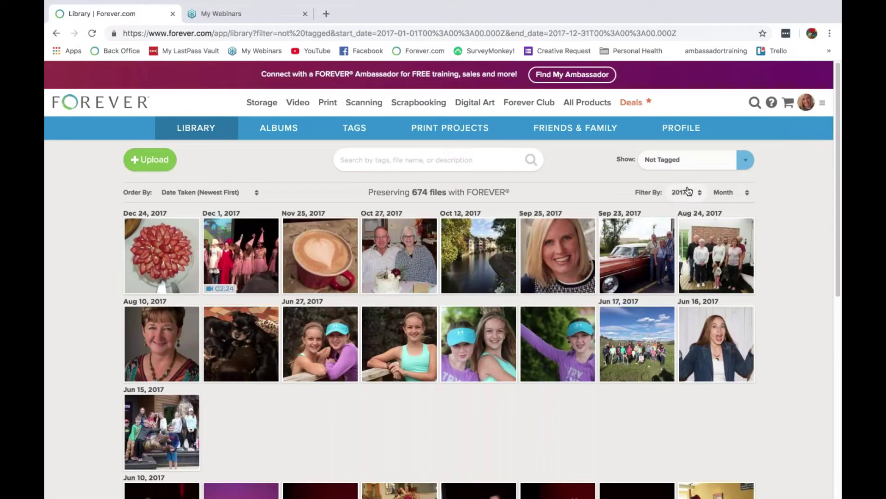
pyautogui.scroll(-3, 716, 333)
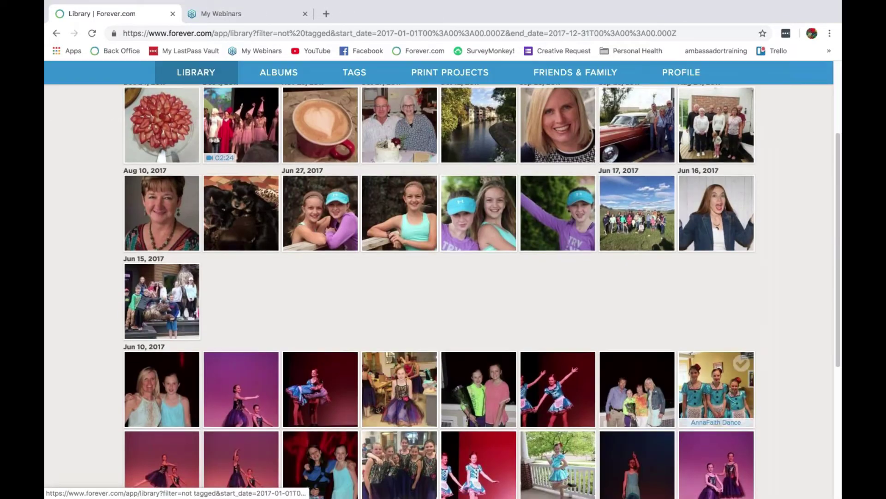
pyautogui.scroll(-5, 716, 387)
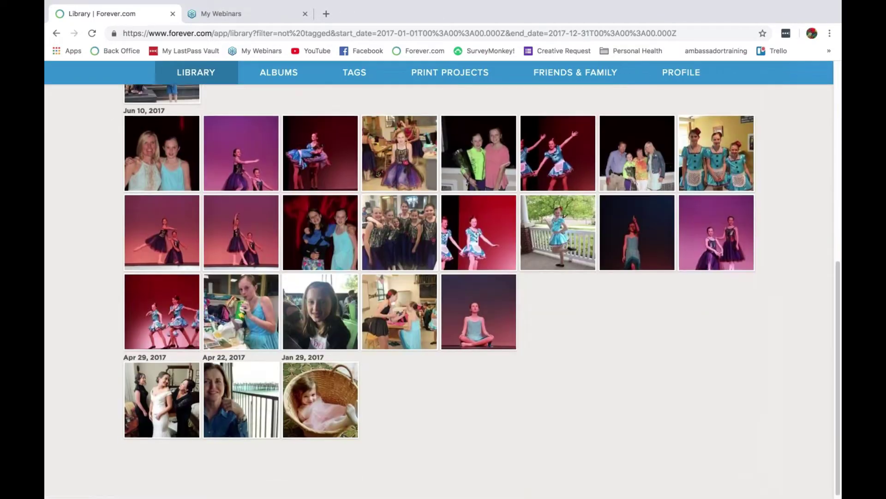
pyautogui.scroll(8, 715, 344)
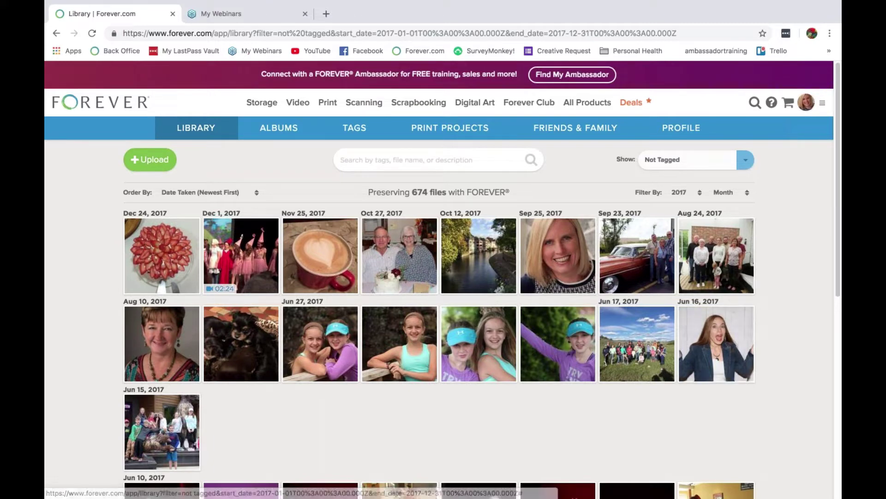
# - Show only the 2017 files that are neither tagged nor in an album
pyautogui.click(688, 160)
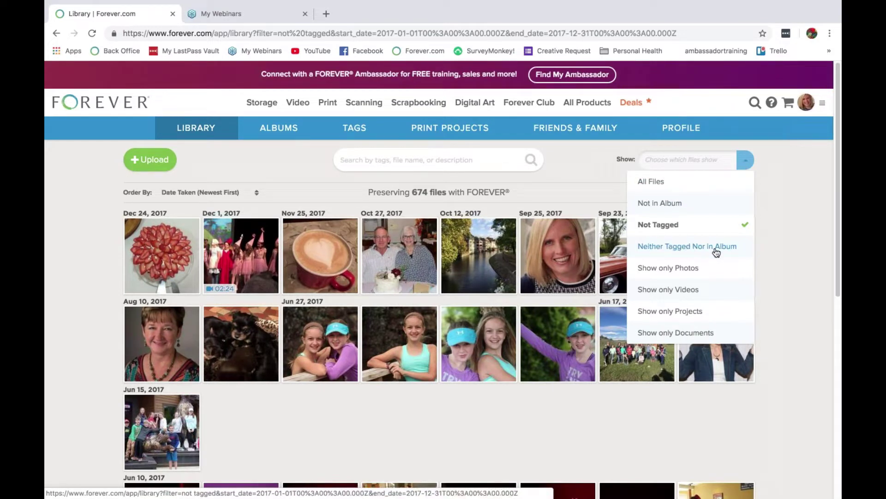
pyautogui.click(685, 248)
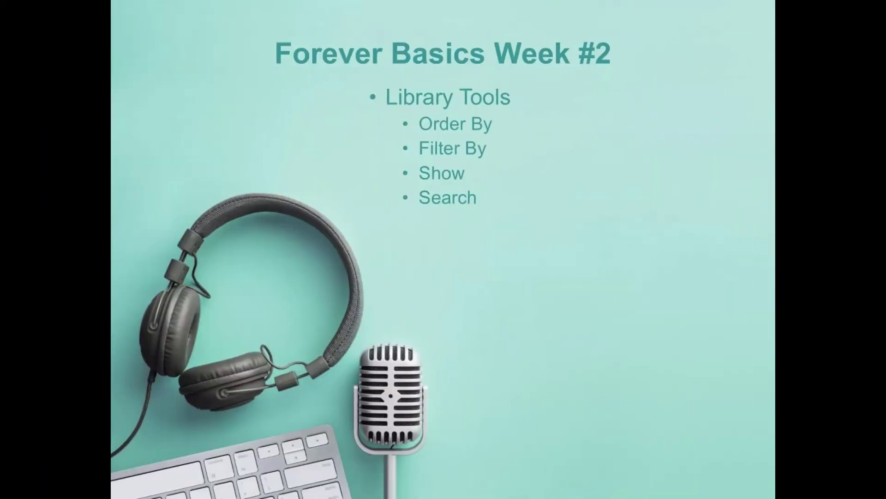
pyautogui.click(546, 229)
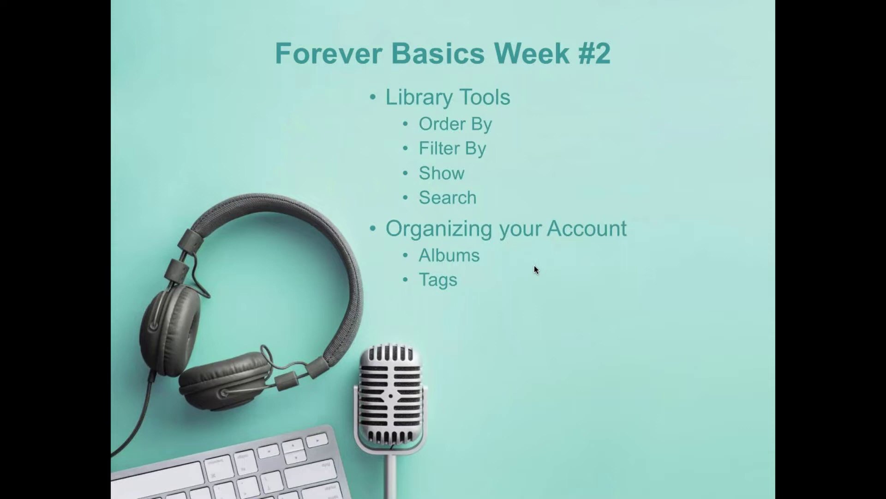
pyautogui.hotkey('ctrl', 'Right')
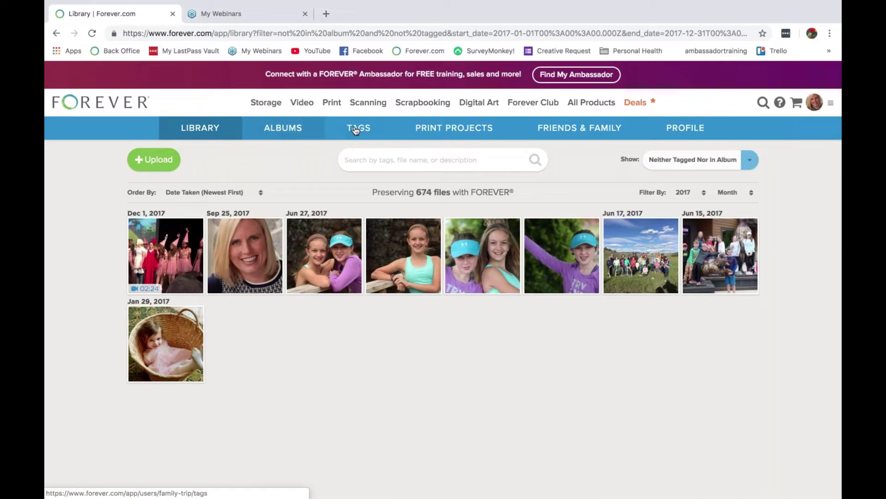
# - Open the 48th birthday album from the albums overview and look through its photos
pyautogui.click(293, 126)
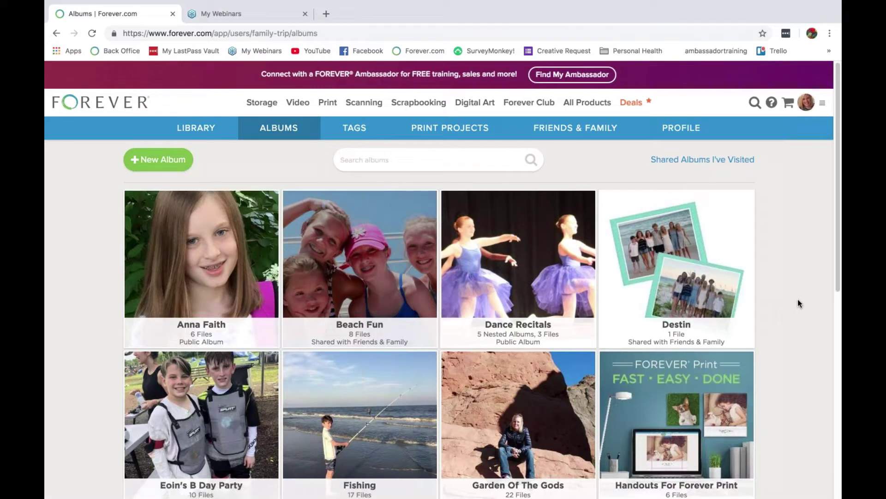
pyautogui.scroll(-5, 798, 300)
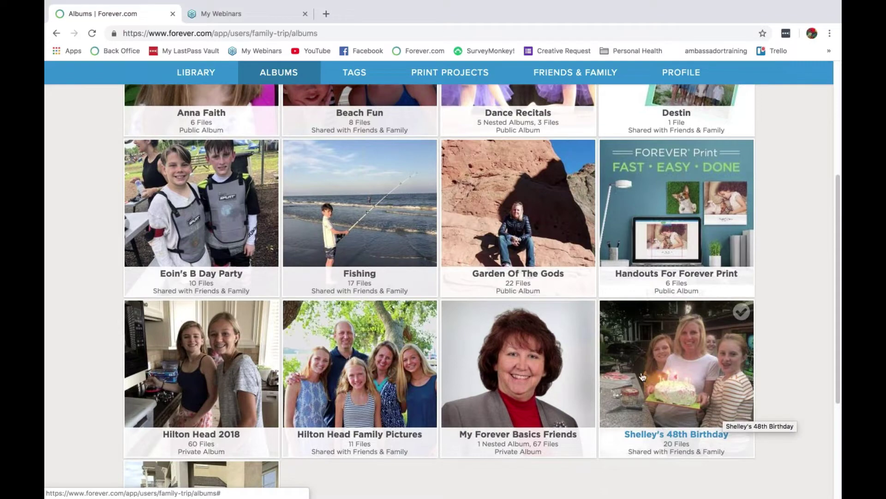
pyautogui.click(672, 367)
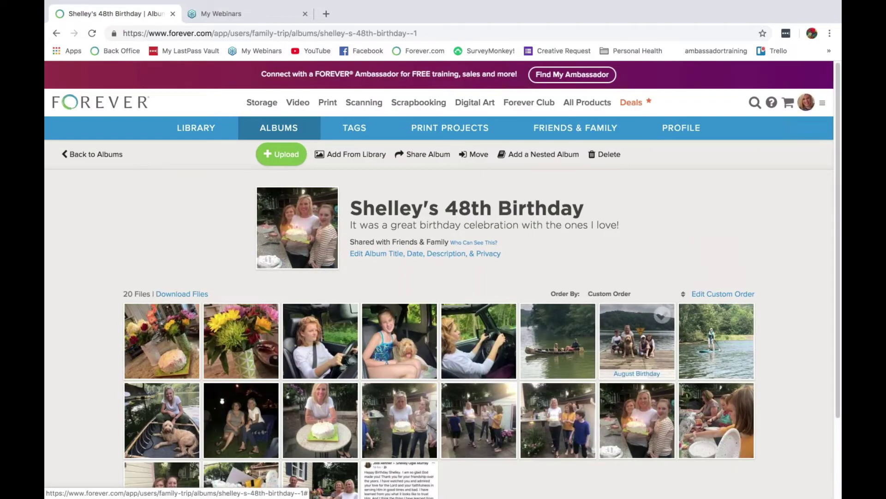
pyautogui.scroll(-2, 673, 367)
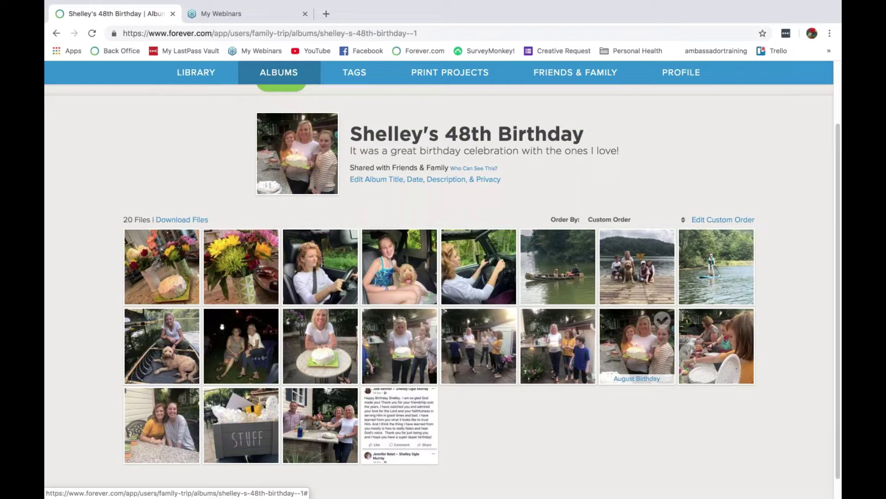
pyautogui.scroll(3, 433, 177)
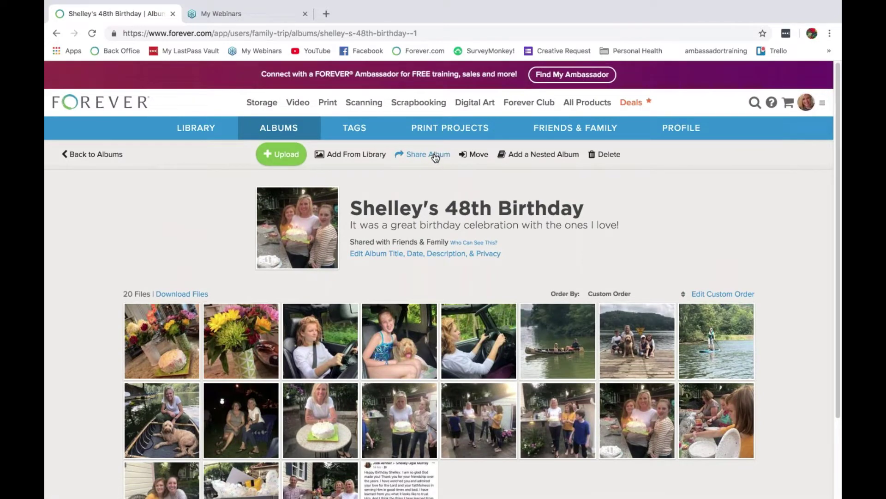
# - View the birthday album's sharing options, close them, and review the album's photos and details
pyautogui.click(435, 156)
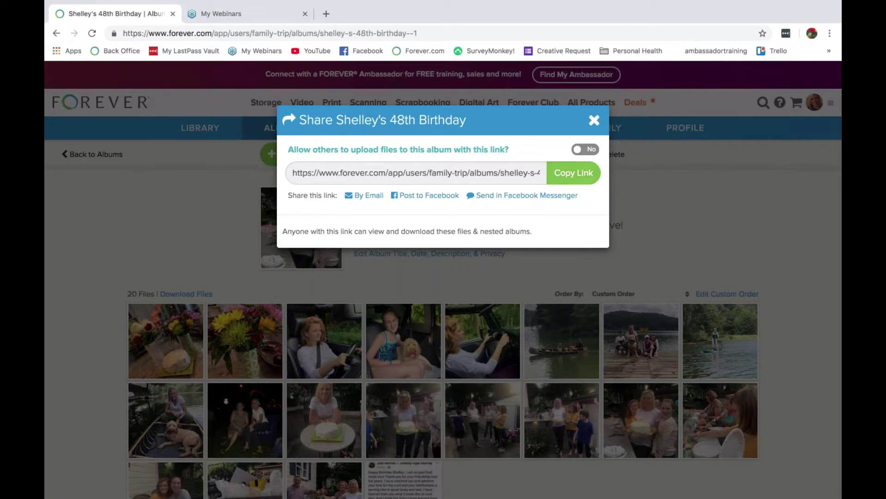
pyautogui.click(595, 124)
pyautogui.scroll(-1, 592, 264)
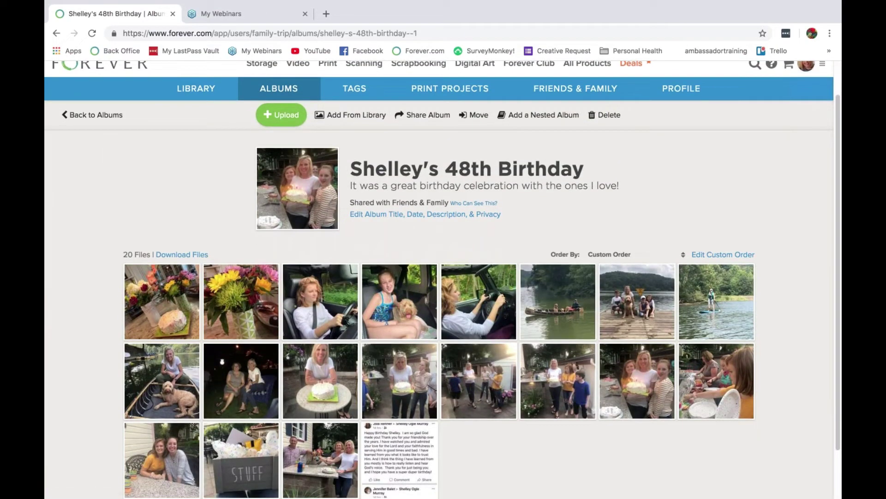
pyautogui.scroll(-1, 560, 390)
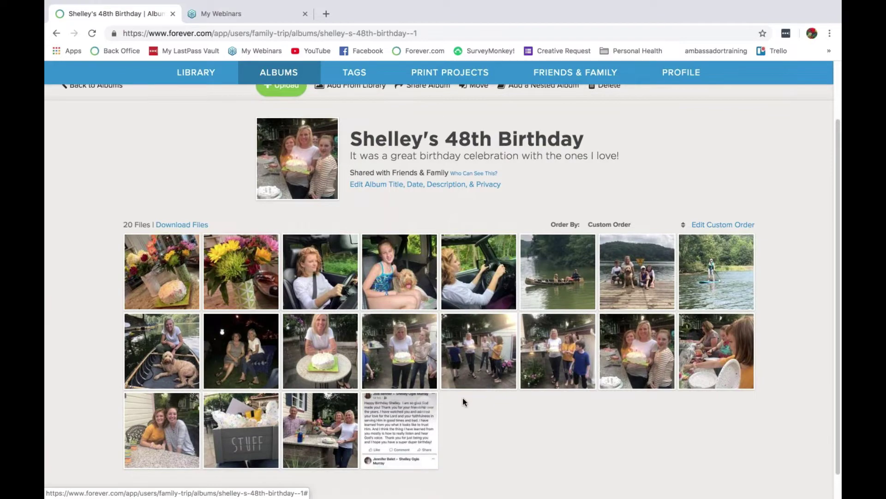
pyautogui.scroll(3, 462, 398)
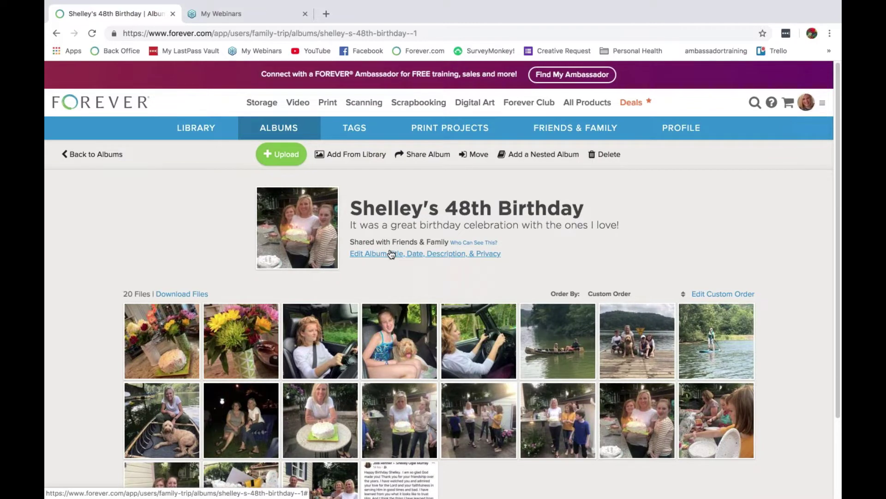
# - Open the Friends & Family page and look through the list of connected people
pyautogui.click(569, 132)
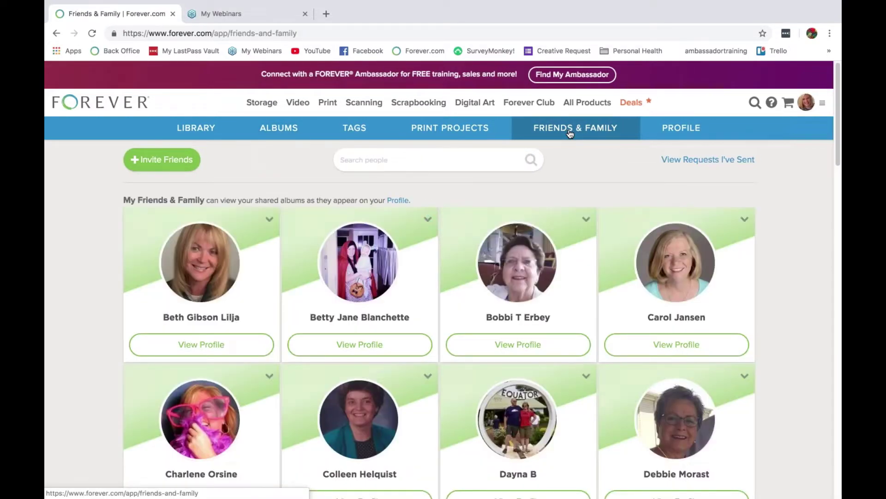
pyautogui.scroll(-9, 589, 325)
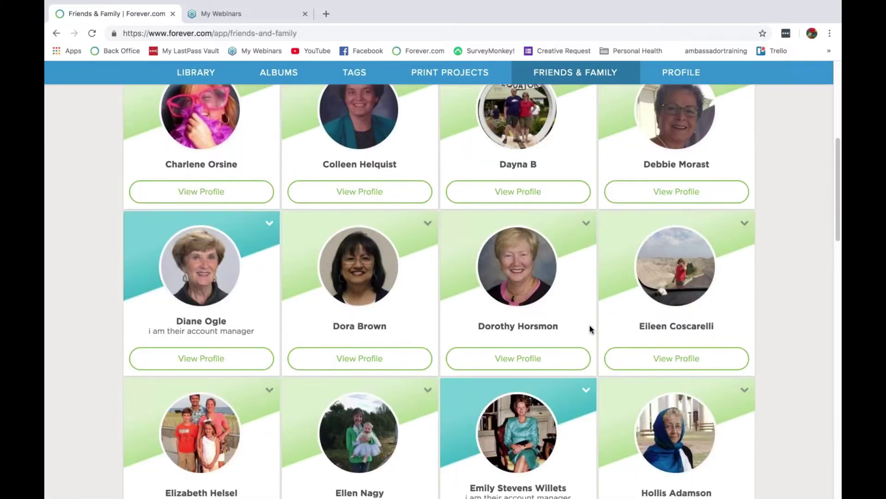
# - Find the account manager in the Friends & Family list and open that person's profile
pyautogui.scroll(-10, 589, 325)
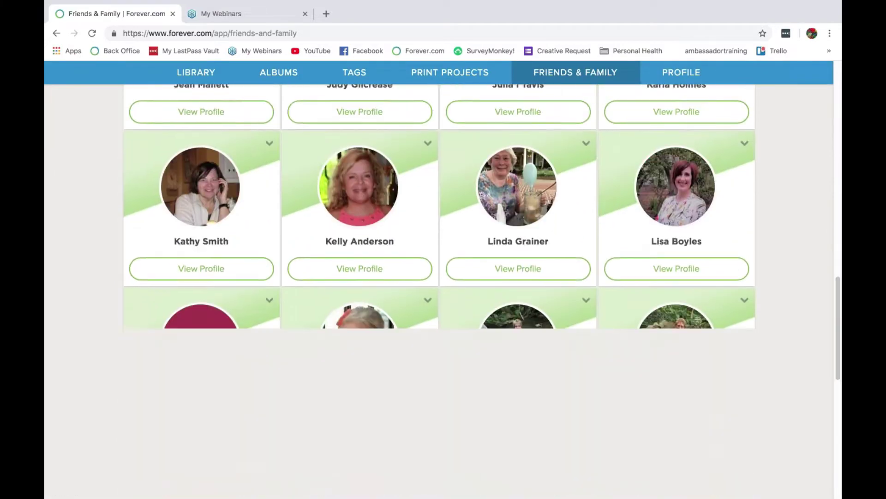
pyautogui.scroll(-7, 659, 319)
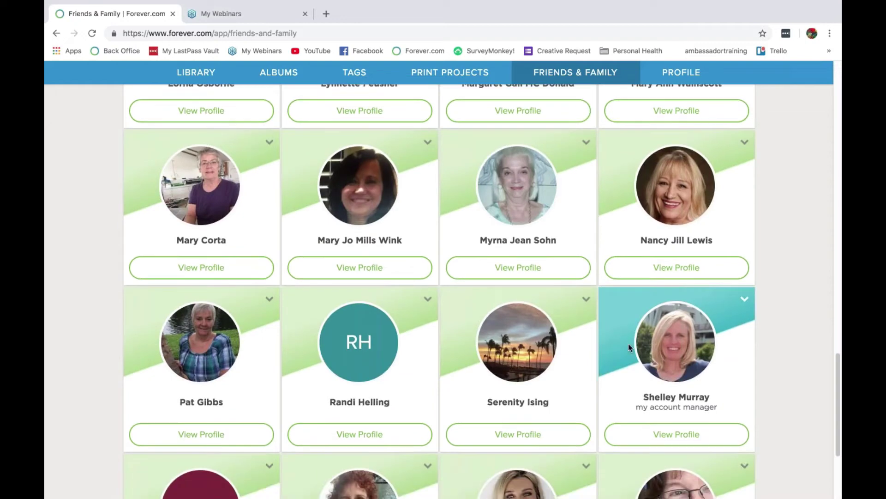
pyautogui.click(673, 350)
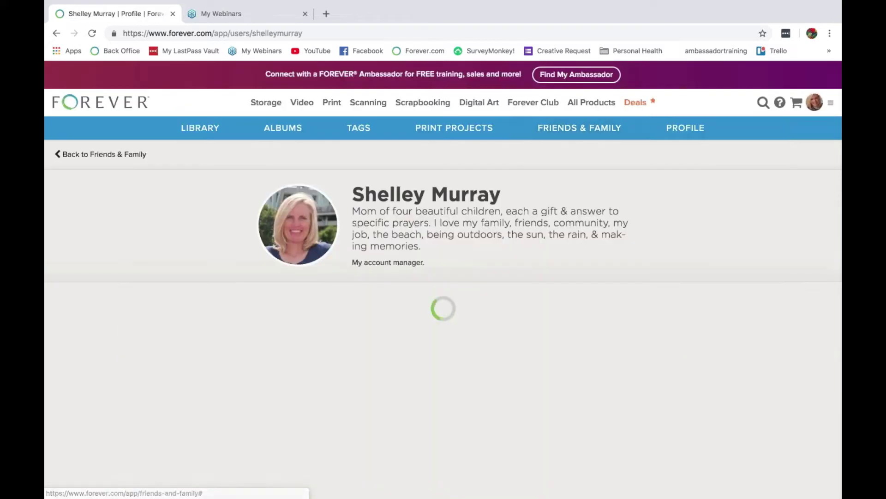
# - Look through the albums on the account manager's profile, view the 2018 First Day Of School album, and return to the profile
pyautogui.scroll(-3, 439, 280)
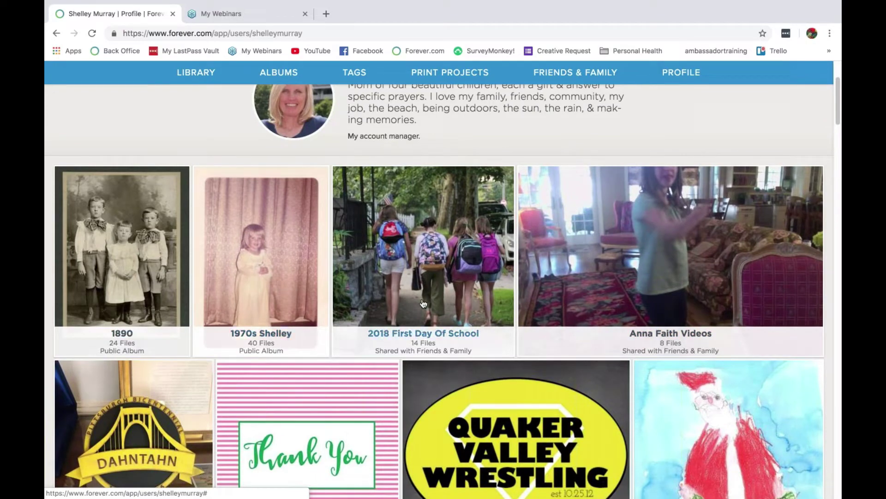
pyautogui.scroll(-1, 570, 332)
pyautogui.scroll(-9, 570, 332)
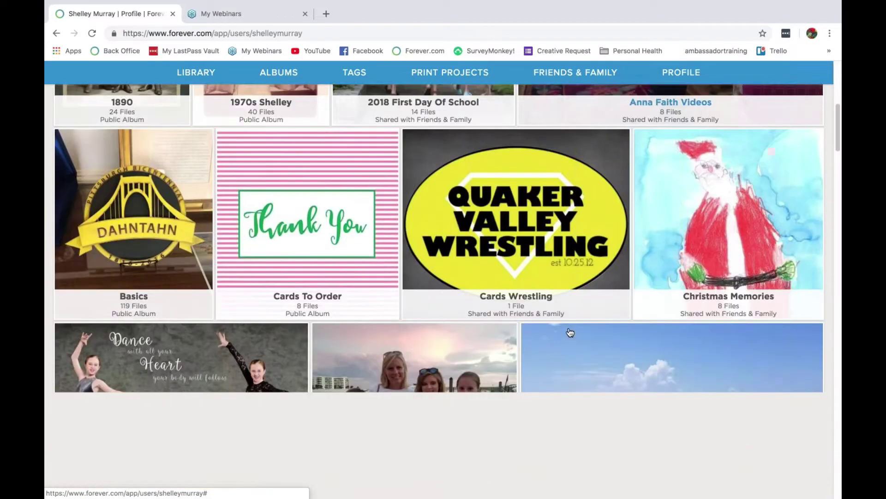
pyautogui.scroll(-5, 570, 332)
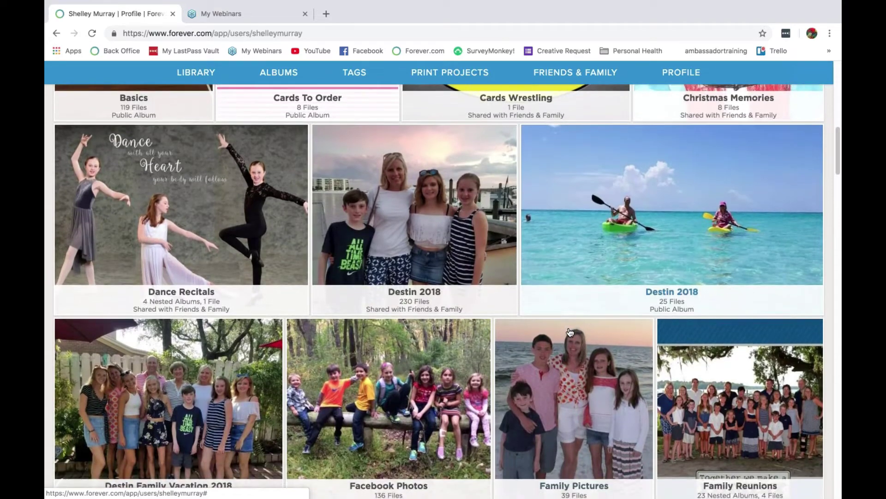
pyautogui.scroll(-6, 570, 333)
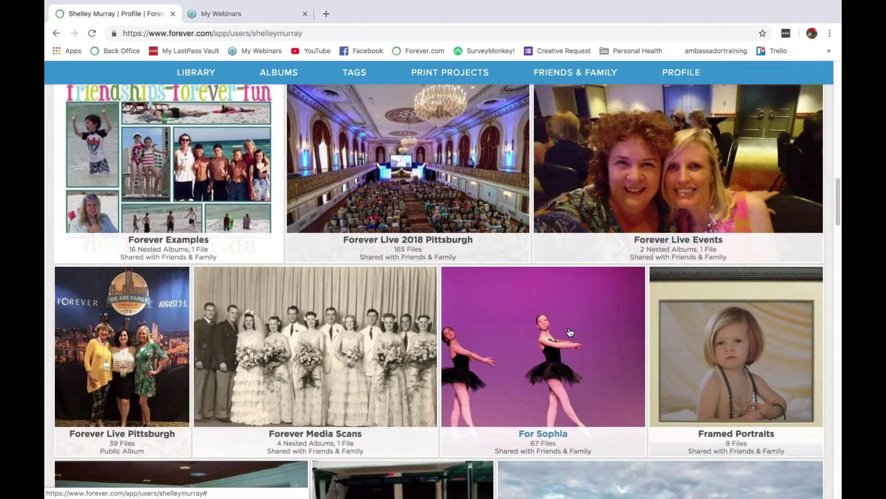
pyautogui.scroll(7, 570, 332)
pyautogui.scroll(13, 570, 332)
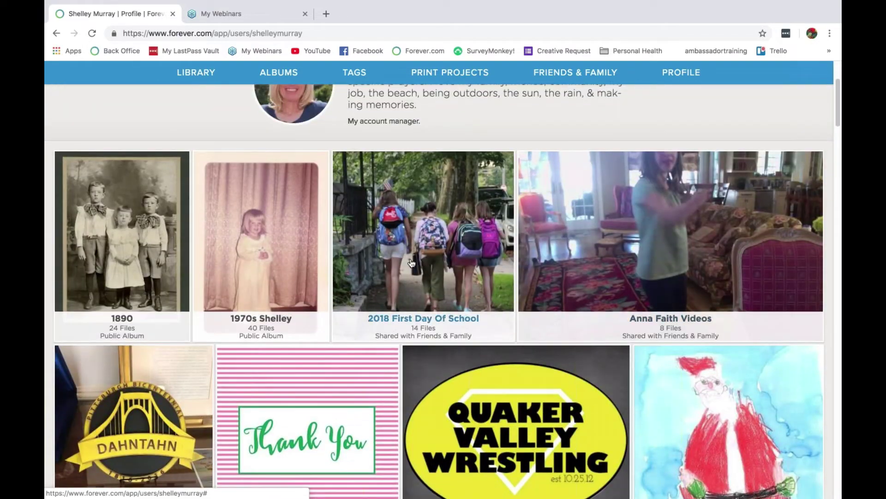
pyautogui.click(411, 263)
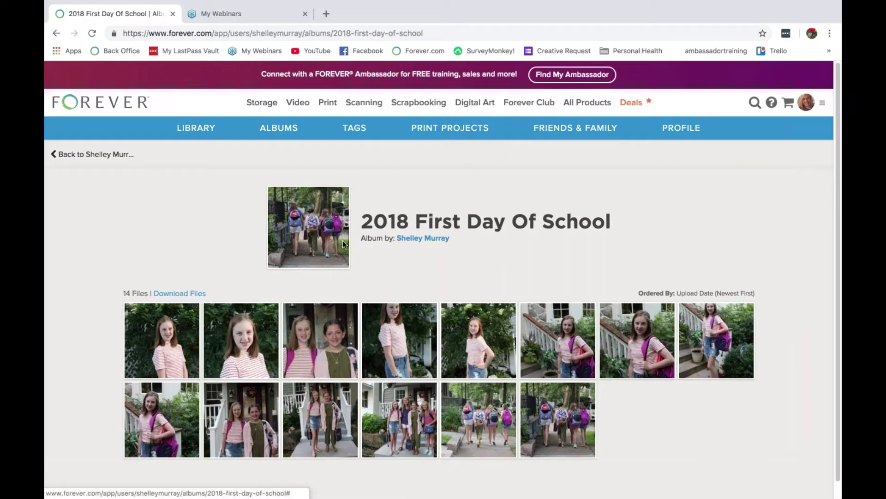
pyautogui.click(103, 157)
# - Open the Destin 2018 album shared with Friends & Family, look through its photos, and return to the profile
pyautogui.scroll(-8, 444, 286)
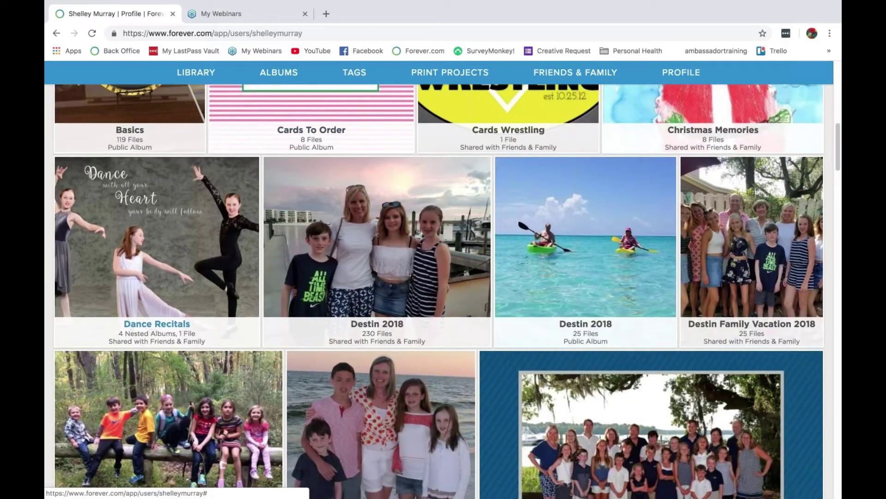
pyautogui.click(438, 269)
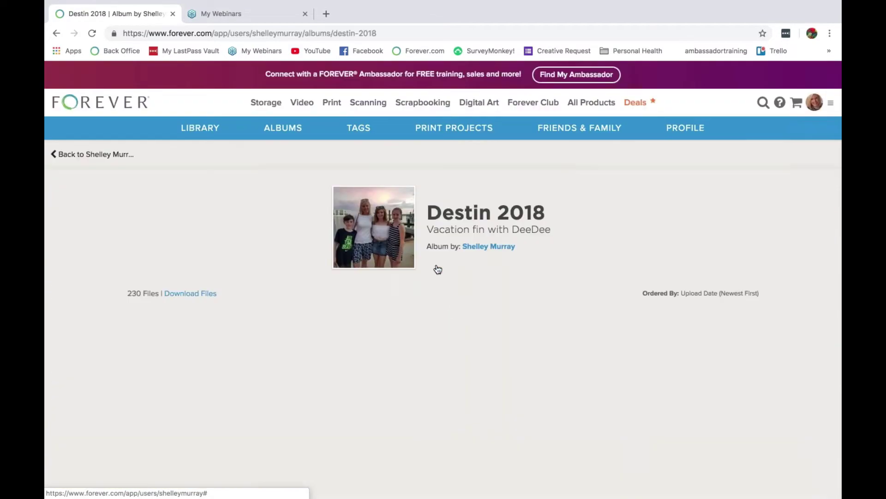
pyautogui.scroll(-4, 399, 291)
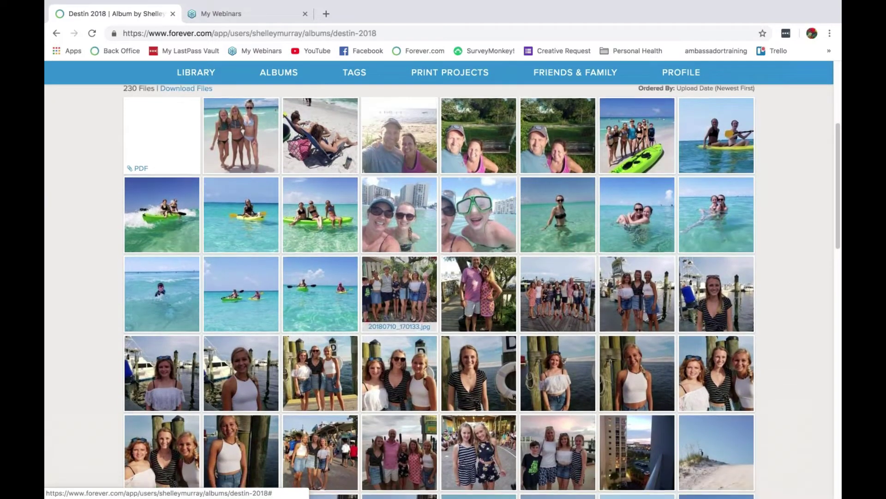
pyautogui.scroll(-7, 399, 267)
pyautogui.scroll(10, 399, 231)
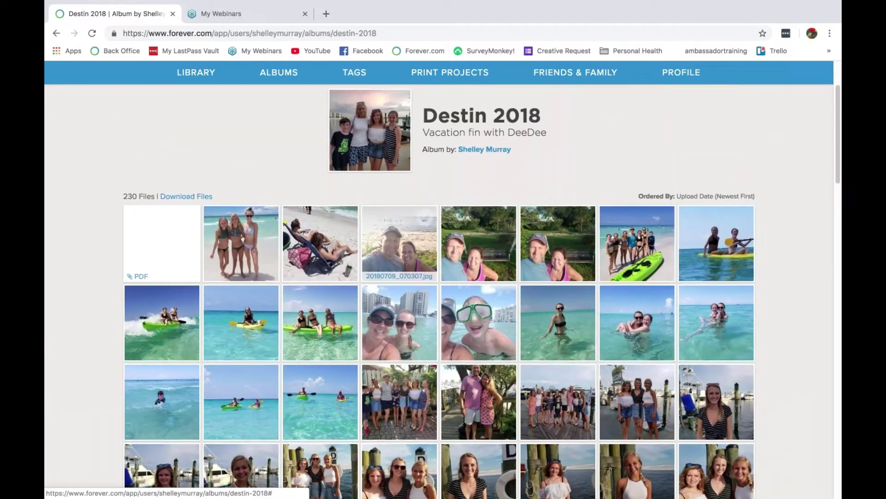
pyautogui.scroll(3, 399, 240)
pyautogui.click(131, 160)
# - Open the public Destin 2018 album on the same profile, look through its photos and description, and return to the profile
pyautogui.scroll(-7, 439, 276)
pyautogui.scroll(-5, 337, 370)
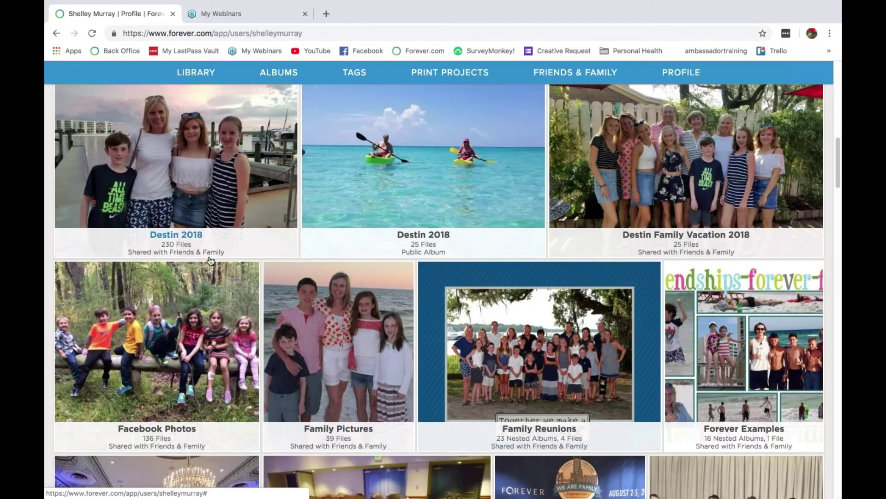
pyautogui.scroll(2, 212, 244)
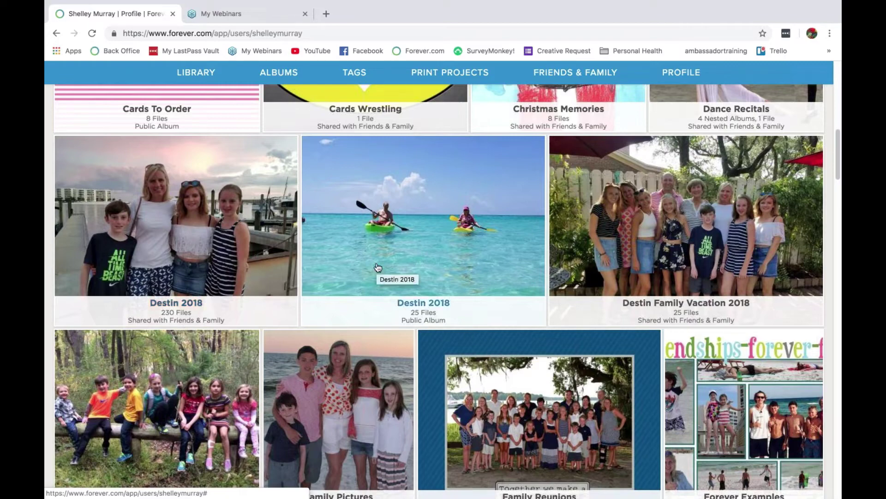
pyautogui.scroll(-1, 376, 275)
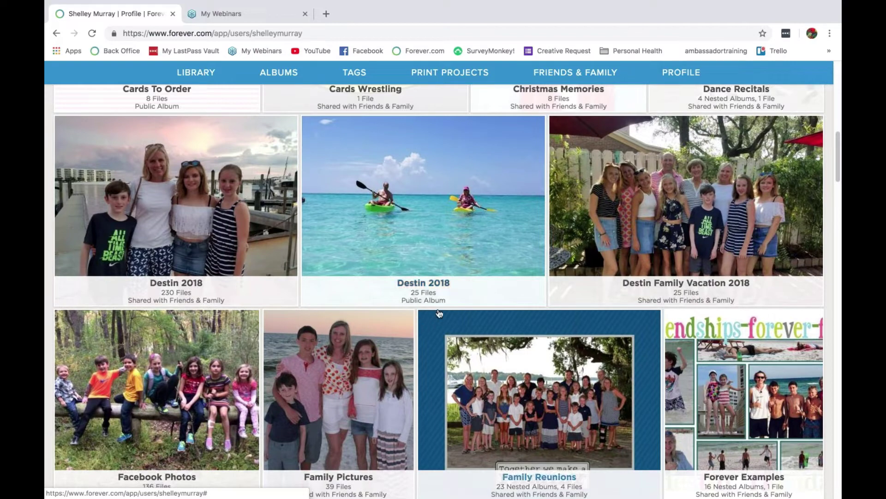
pyautogui.click(434, 231)
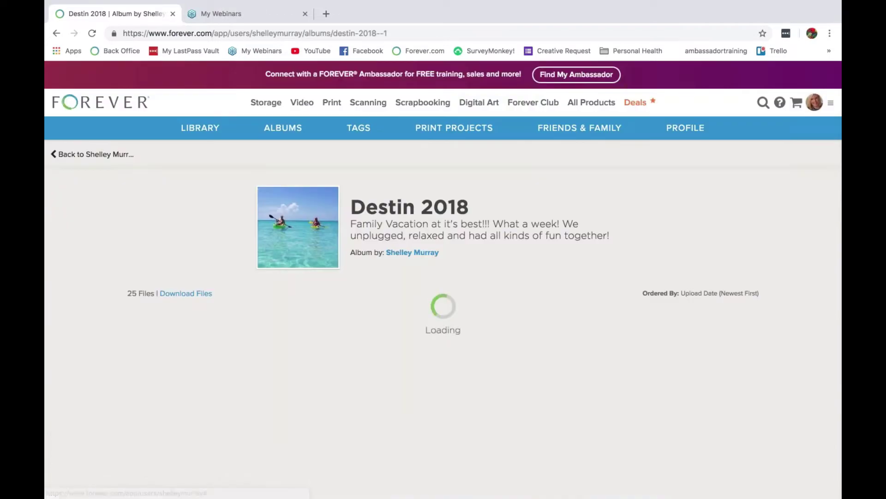
pyautogui.scroll(-1, 442, 279)
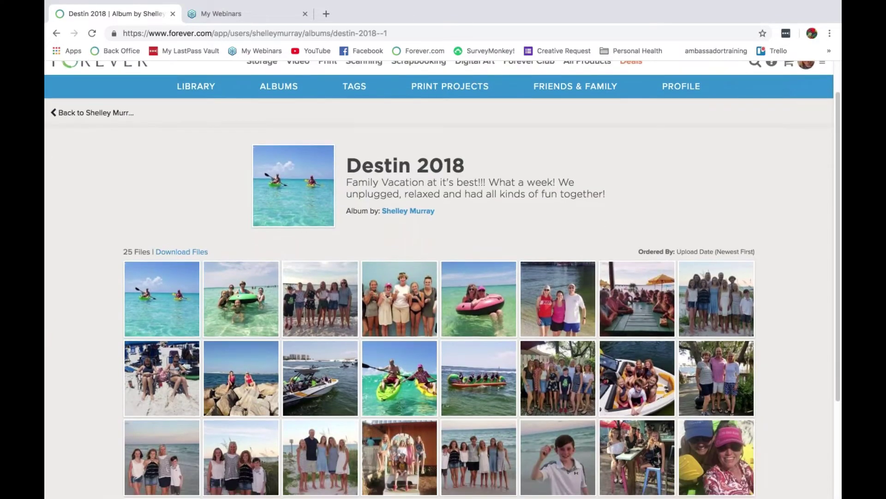
pyautogui.scroll(-1, 442, 279)
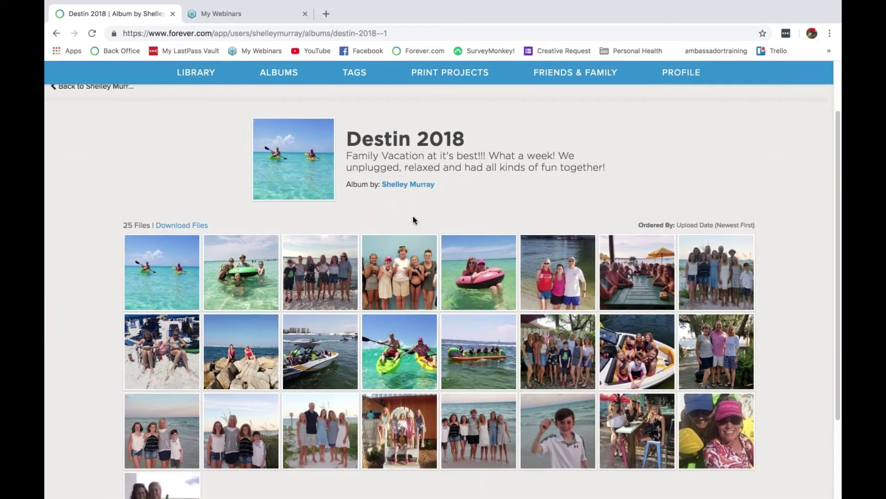
pyautogui.scroll(-2, 413, 220)
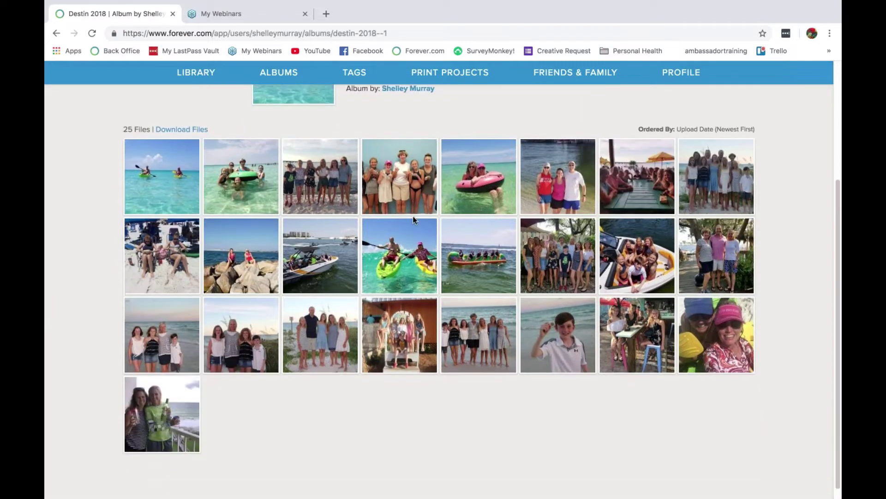
pyautogui.scroll(2, 399, 244)
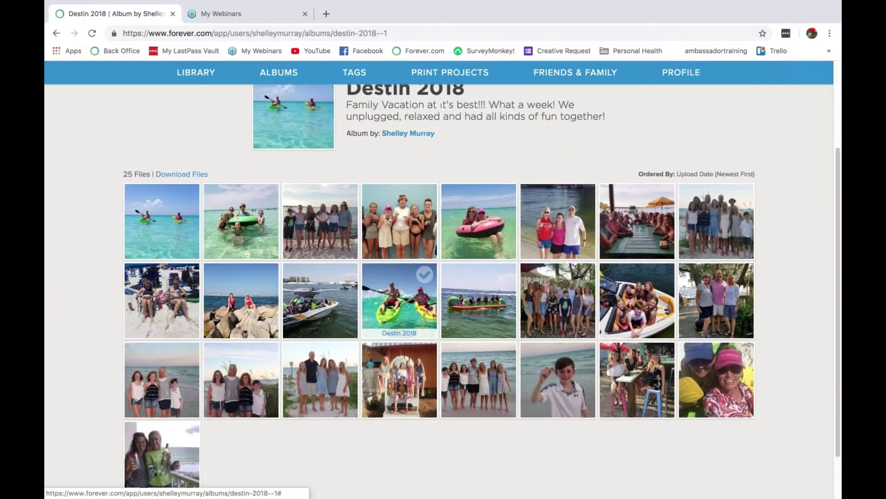
pyautogui.scroll(3, 399, 245)
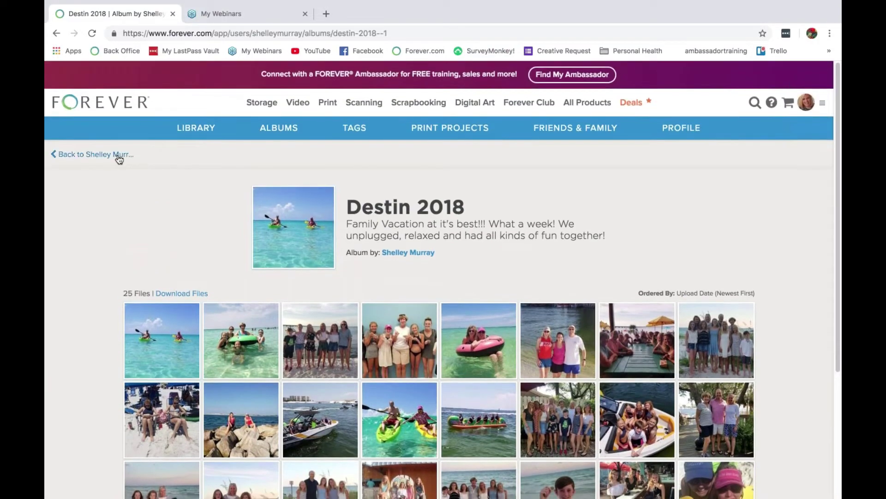
pyautogui.click(117, 157)
# - Look further through the profile's albums, examining which are public and which are shared with Friends & Family
pyautogui.scroll(-20, 443, 277)
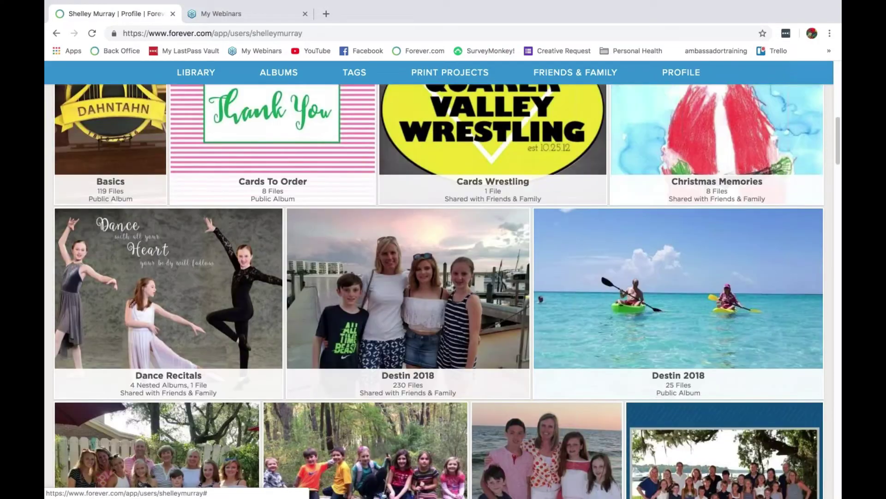
pyautogui.scroll(-7, 181, 417)
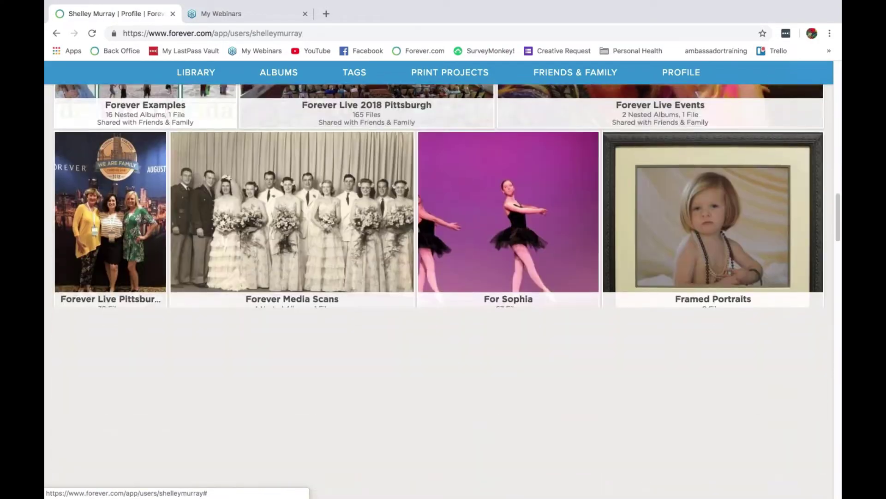
pyautogui.scroll(-5, 182, 417)
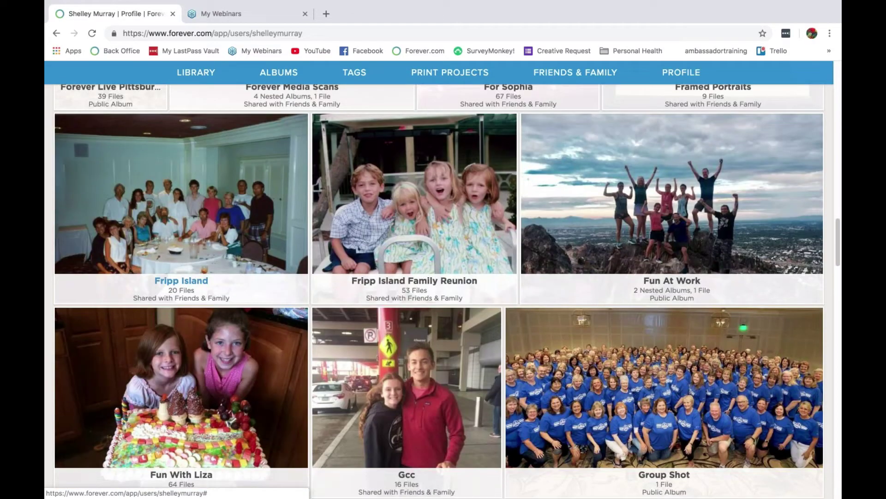
pyautogui.scroll(8, 182, 418)
pyautogui.scroll(5, 181, 417)
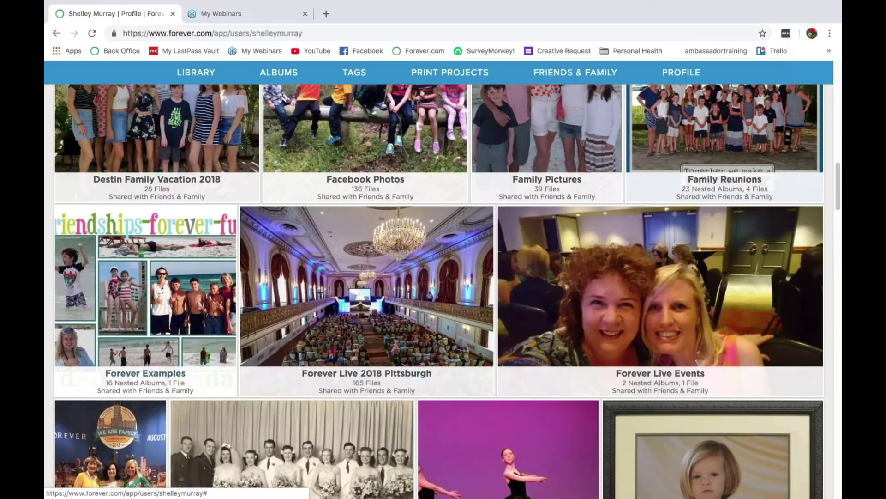
pyautogui.scroll(5, 333, 330)
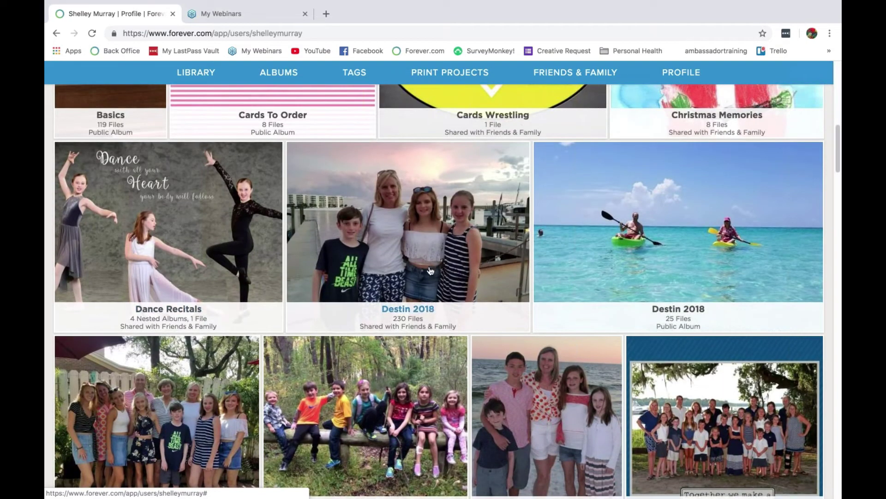
pyautogui.scroll(7, 430, 270)
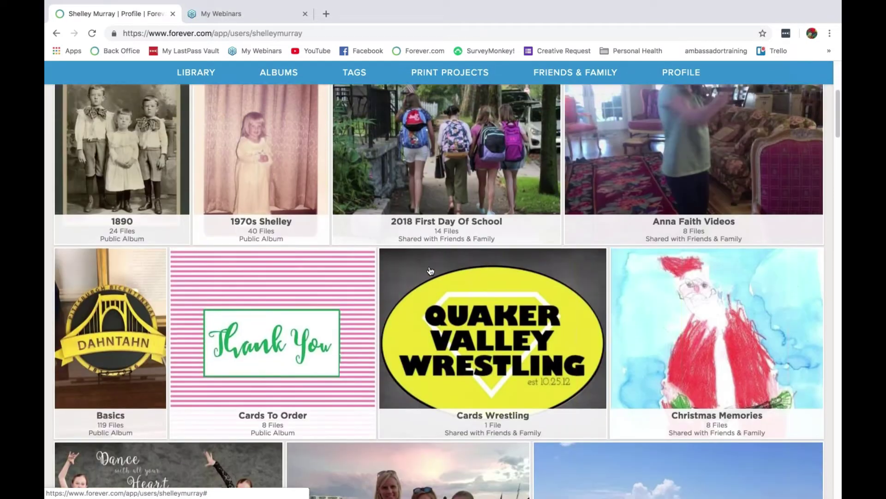
pyautogui.scroll(4, 430, 270)
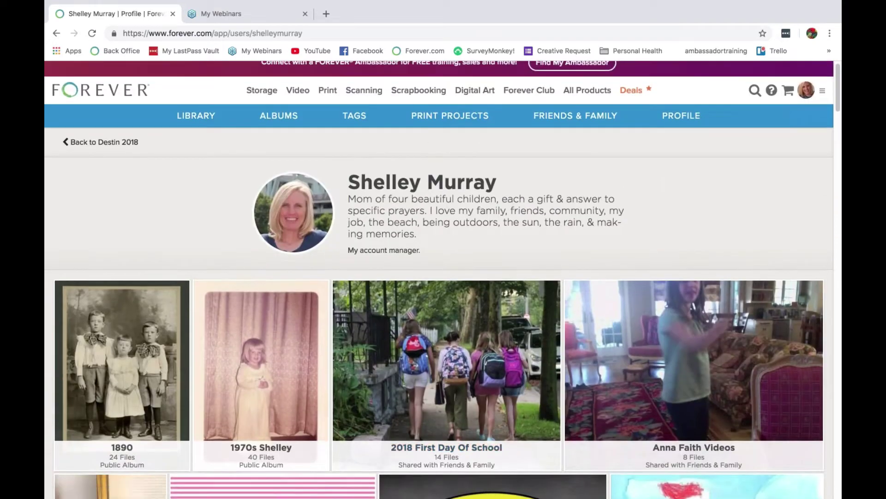
pyautogui.scroll(1, 431, 271)
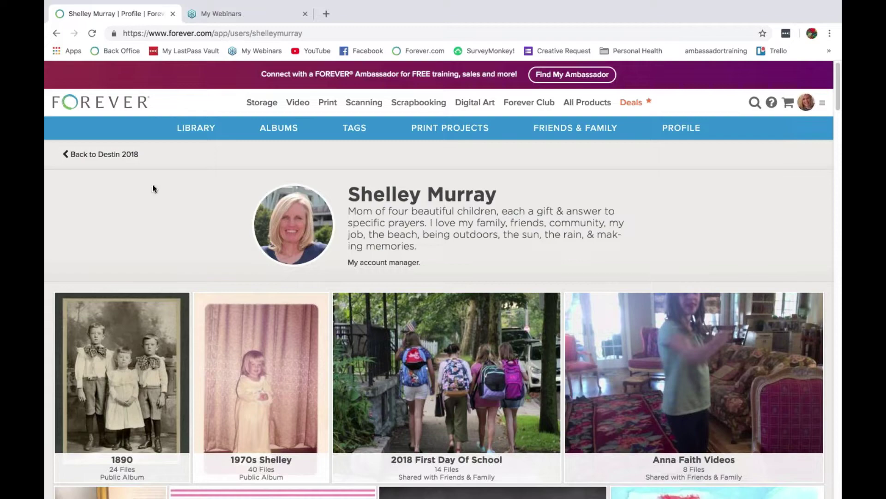
# - Go to the account's own albums and start a new album named Forever Basics with visibility set to Friends And Family
pyautogui.click(124, 153)
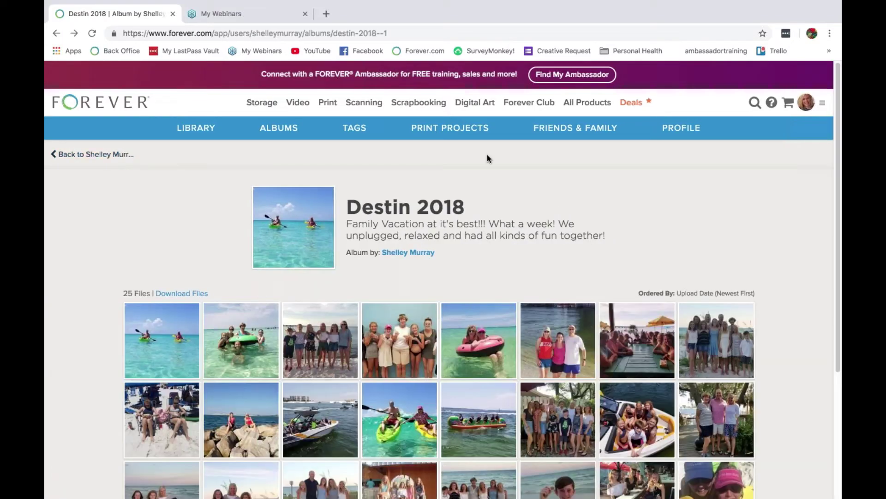
pyautogui.click(297, 132)
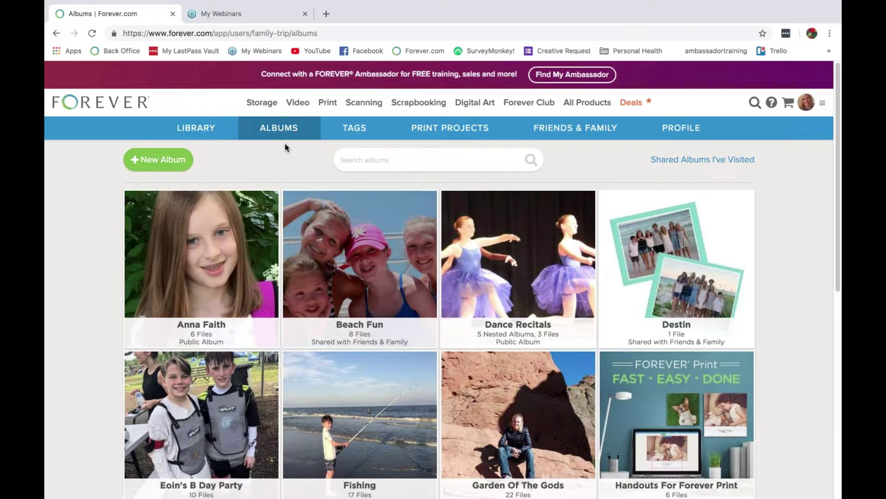
pyautogui.click(169, 161)
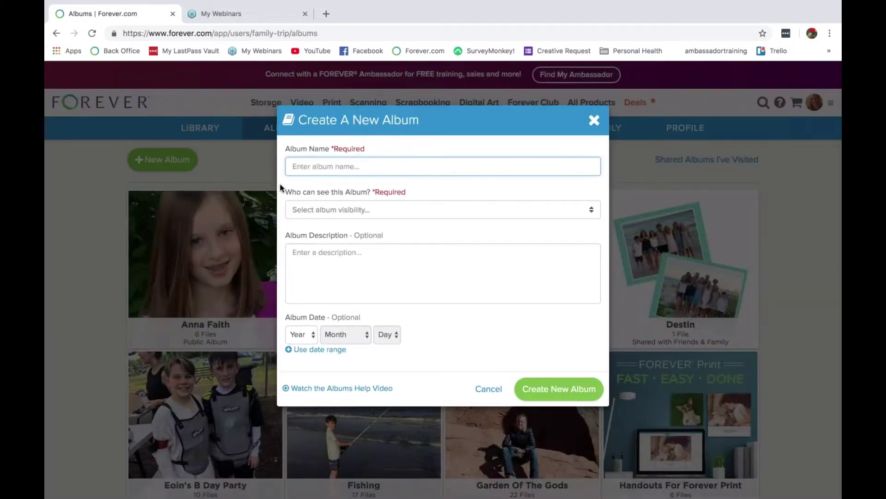
pyautogui.write('Forever Basics')
pyautogui.click(586, 212)
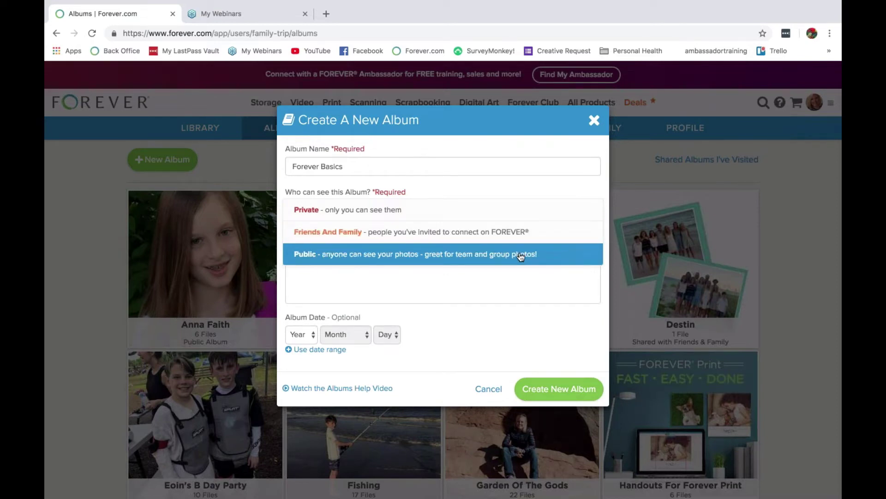
pyautogui.click(513, 236)
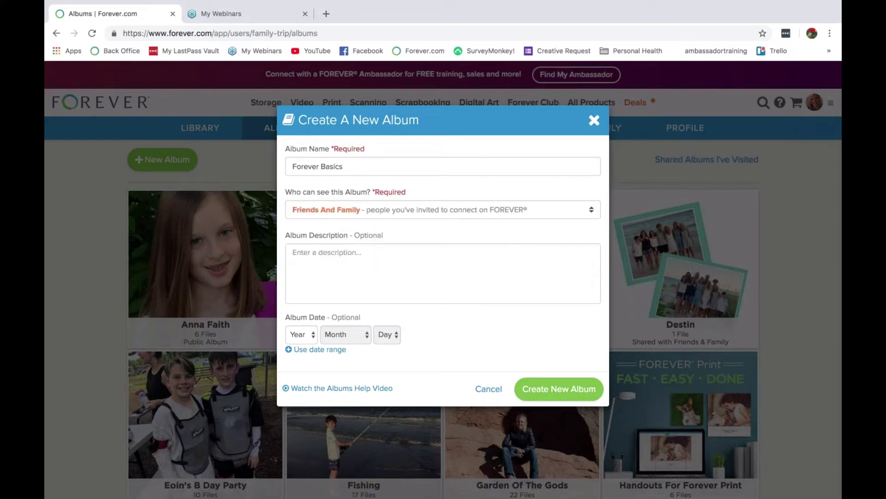
# - Enter the album description "Having a great time with my Basics Friends!"
pyautogui.click(482, 257)
pyautogui.write('Having')
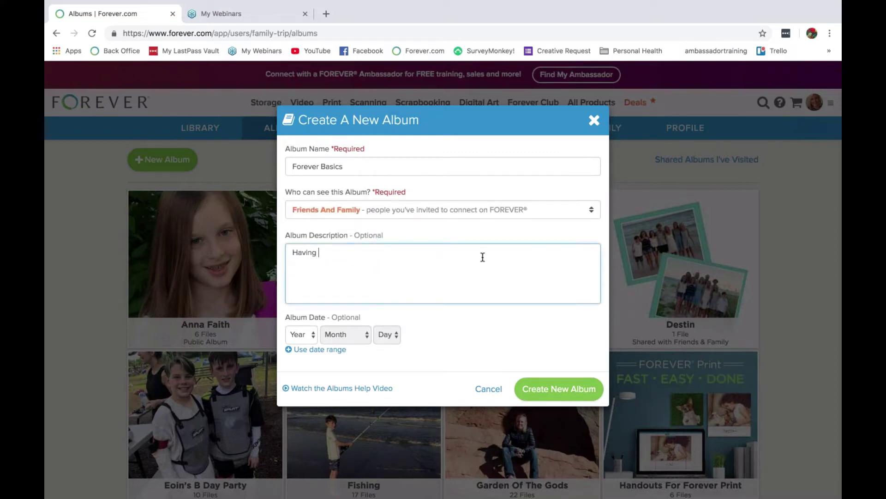
pyautogui.write(' a great time with my Basics Friends!')
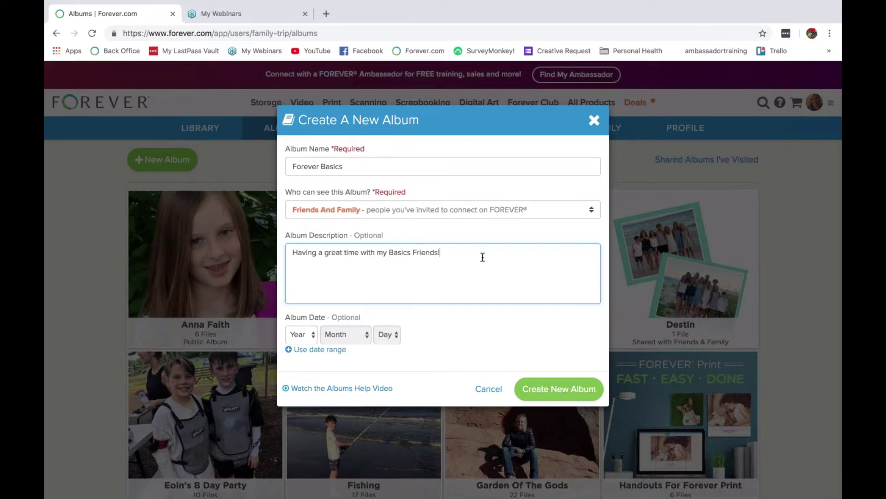
# - Set the album date to October 11, 2018 and create the album
pyautogui.click(313, 336)
pyautogui.click(313, 344)
pyautogui.click(364, 336)
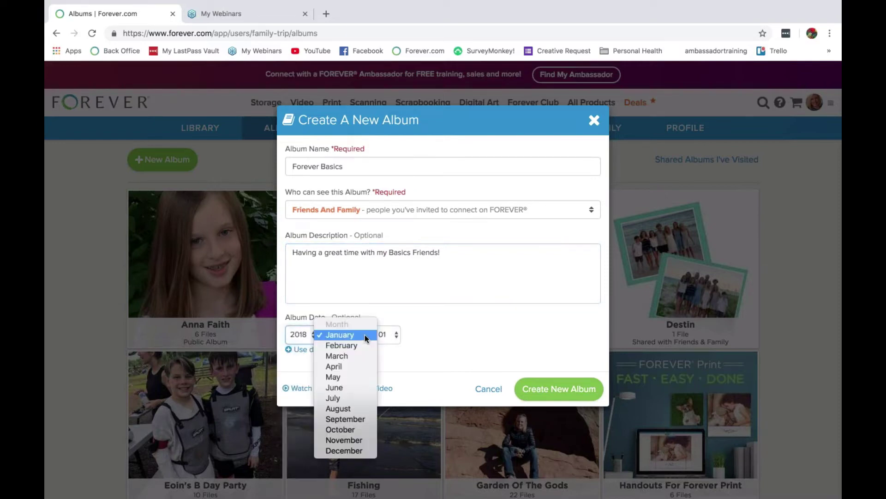
pyautogui.click(351, 429)
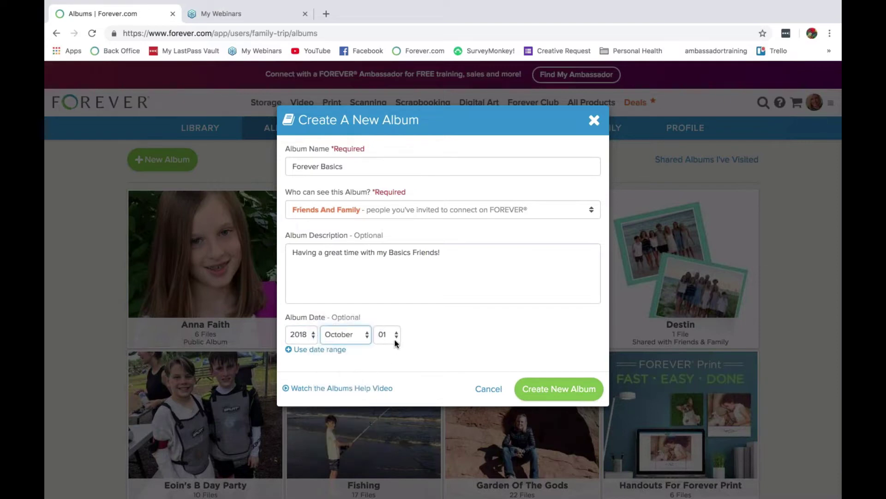
pyautogui.click(395, 337)
pyautogui.click(385, 440)
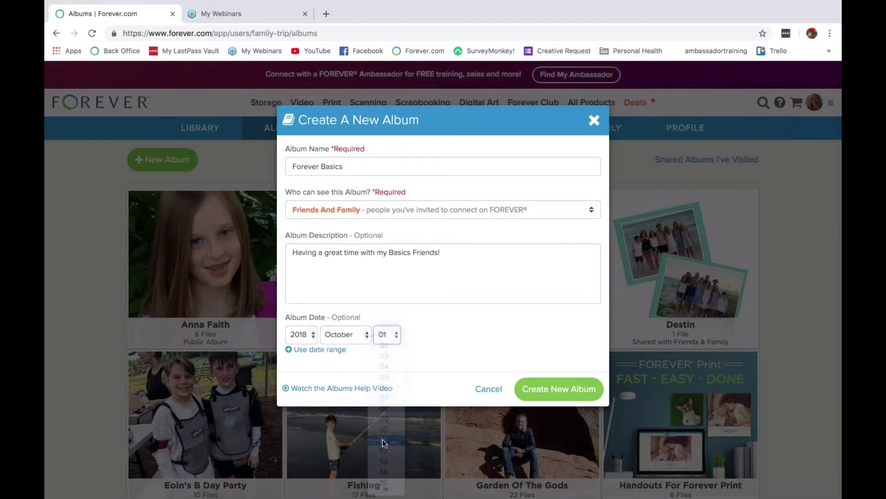
pyautogui.click(559, 389)
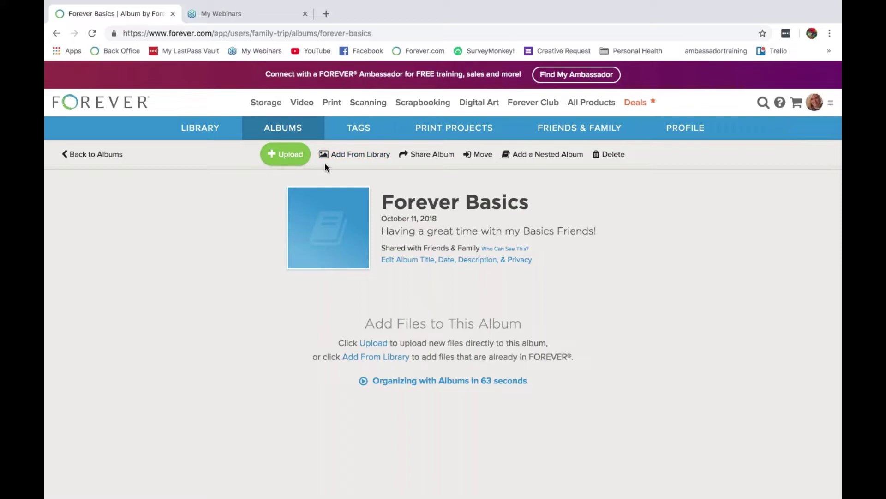
# - Add the five library photos dated Aug 16, Aug 15 and Aug 4, 2018 to the Forever Basics album
pyautogui.click(352, 154)
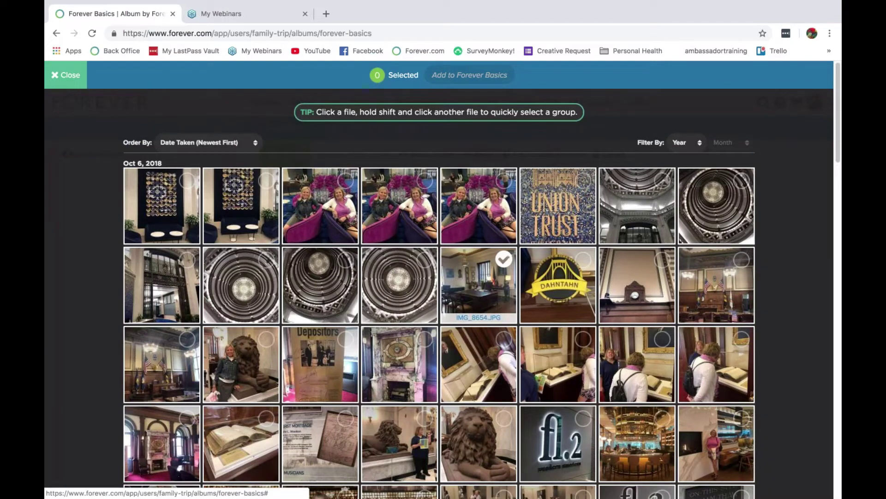
pyautogui.scroll(-2, 478, 284)
pyautogui.scroll(-5, 479, 240)
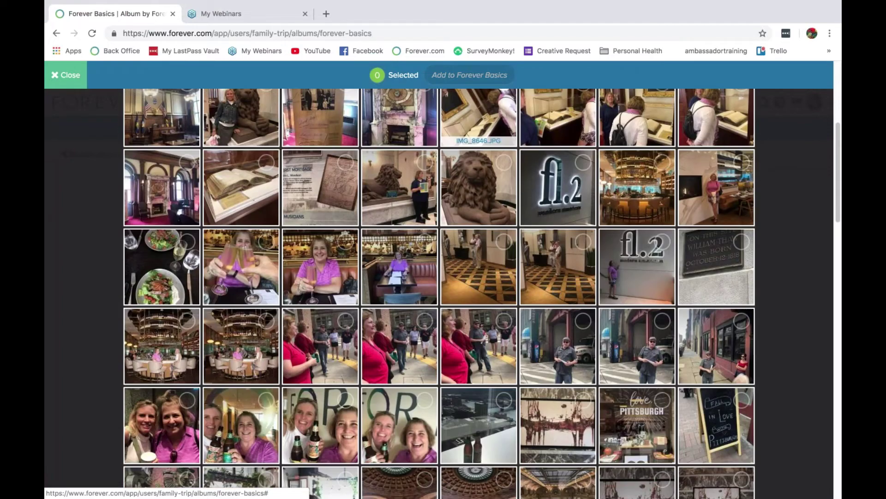
pyautogui.scroll(-10, 479, 240)
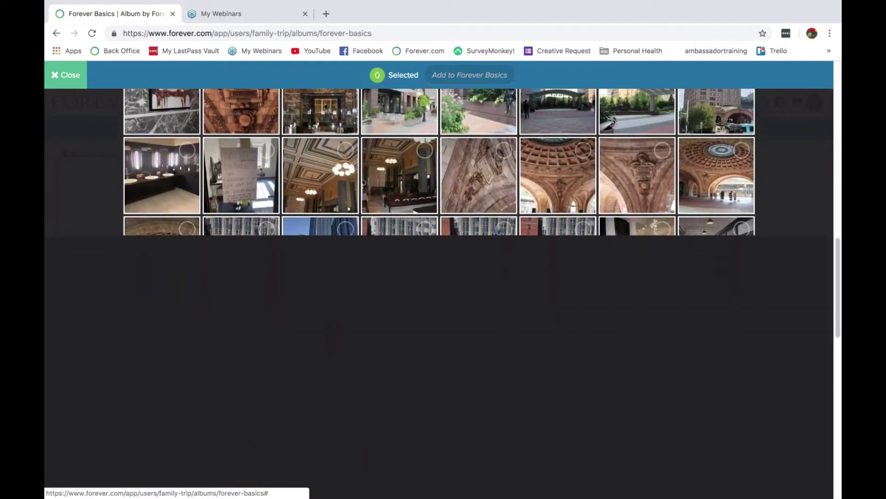
pyautogui.scroll(-5, 479, 241)
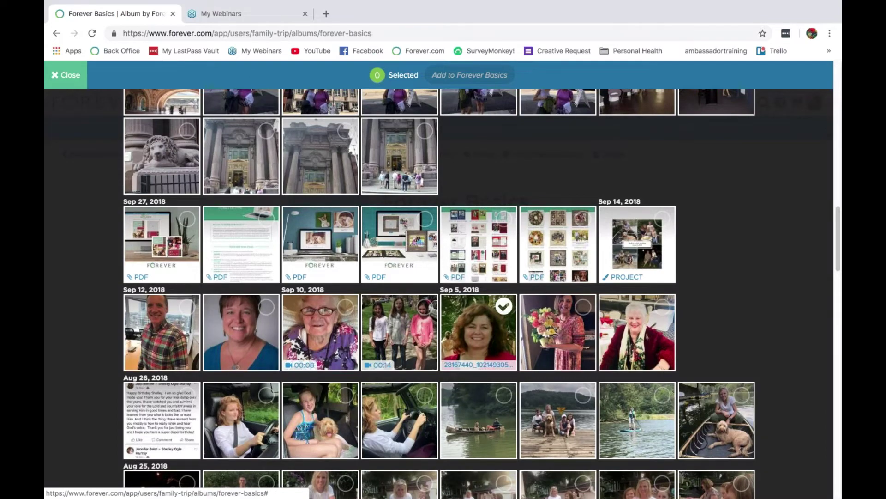
pyautogui.scroll(-4, 479, 244)
pyautogui.scroll(-6, 479, 243)
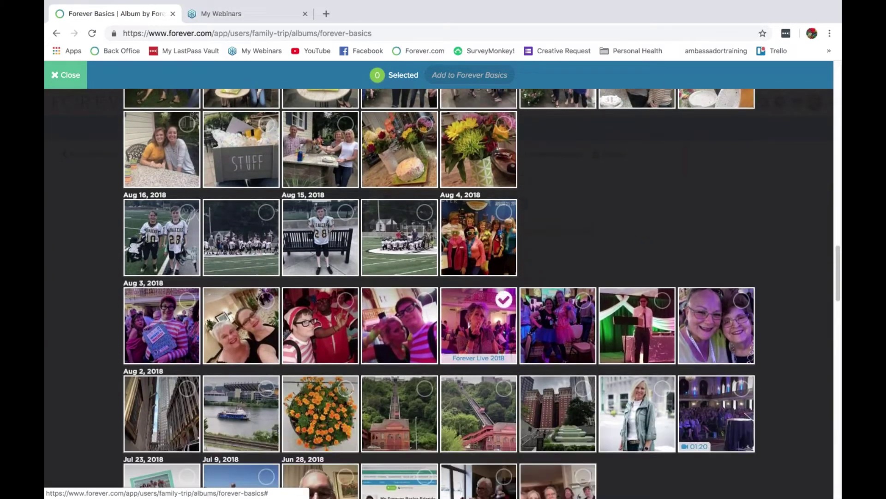
pyautogui.scroll(1, 479, 325)
pyautogui.click(186, 266)
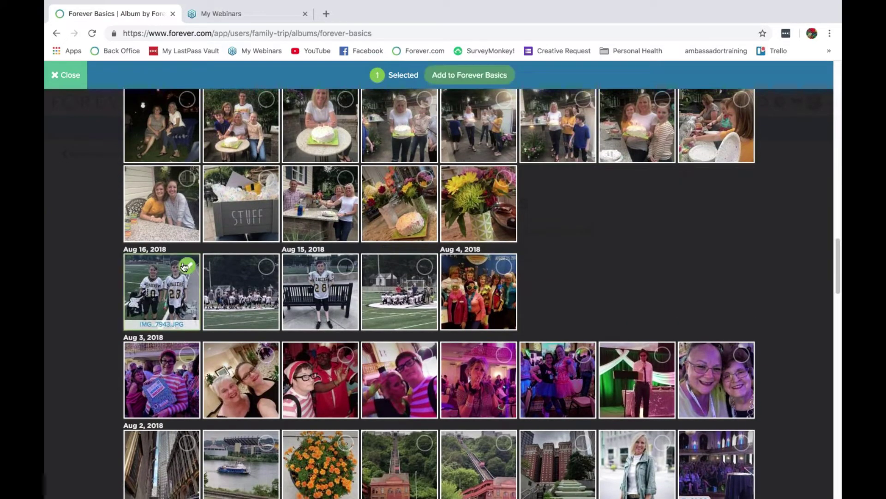
pyautogui.keyDown('shift'); pyautogui.click(504, 266); pyautogui.keyUp('shift')
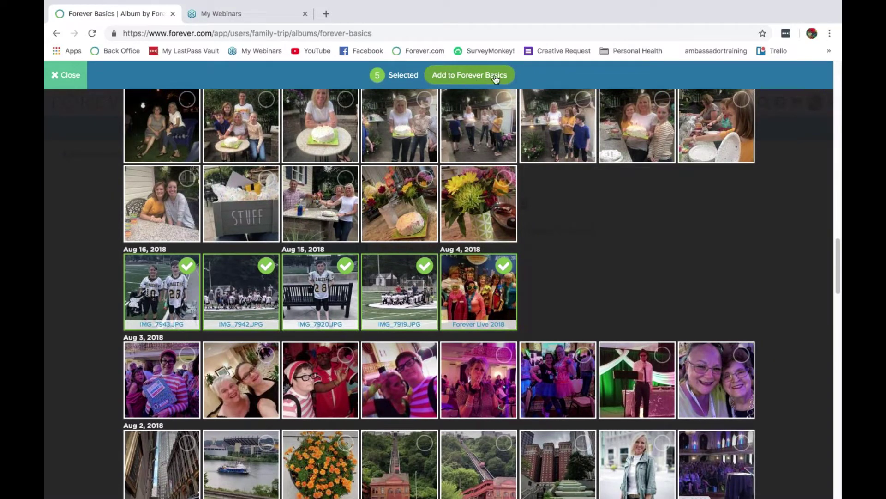
pyautogui.click(495, 78)
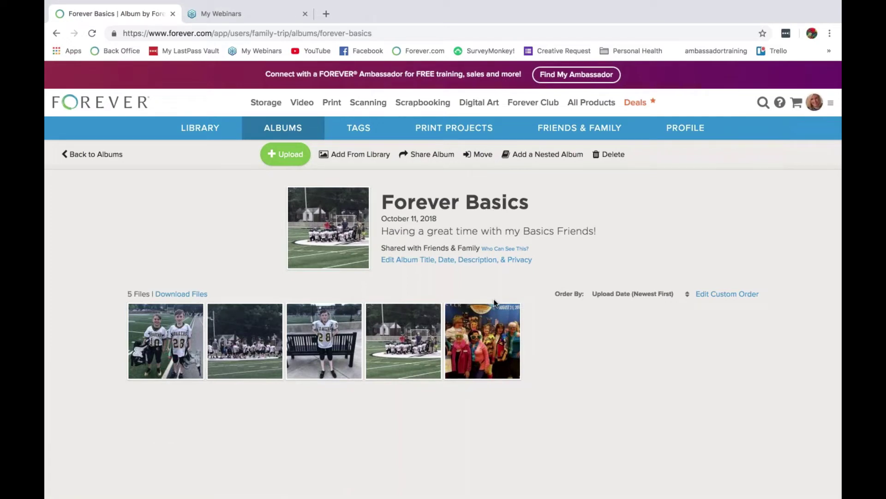
# - Set the Forever Live 2018 group photo as the cover of the Forever Basics album
pyautogui.moveTo(508, 314)
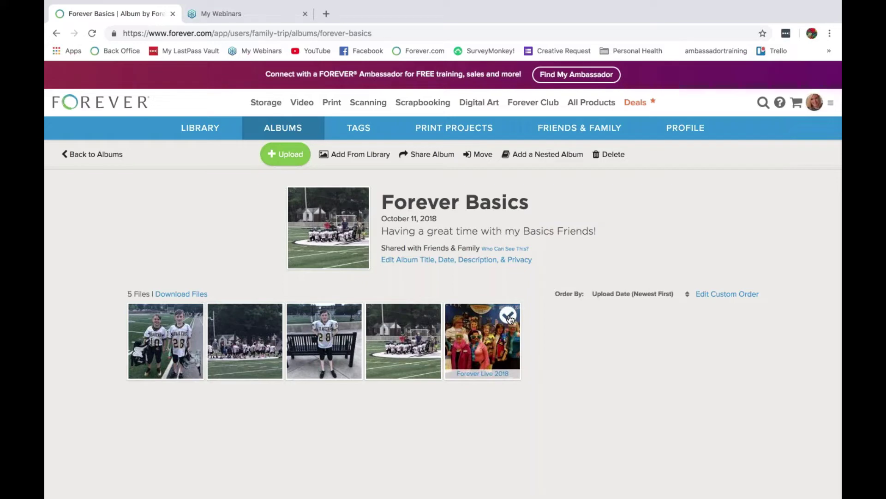
pyautogui.click(508, 316)
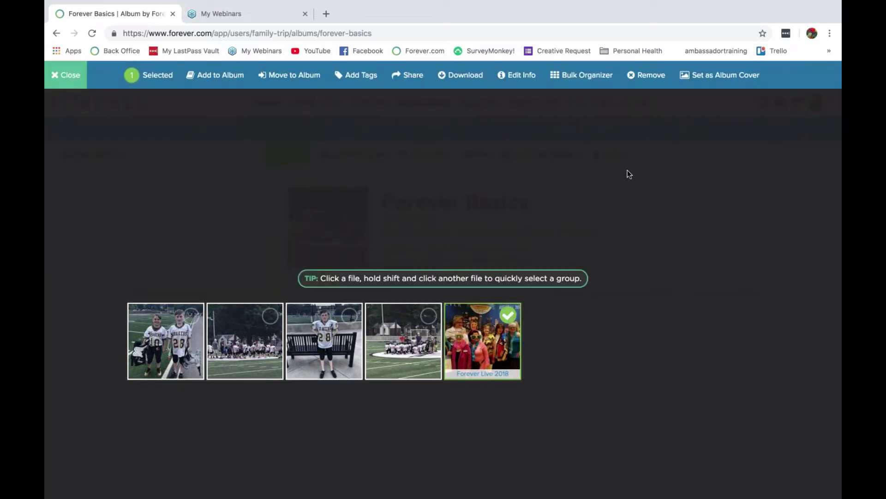
pyautogui.click(704, 82)
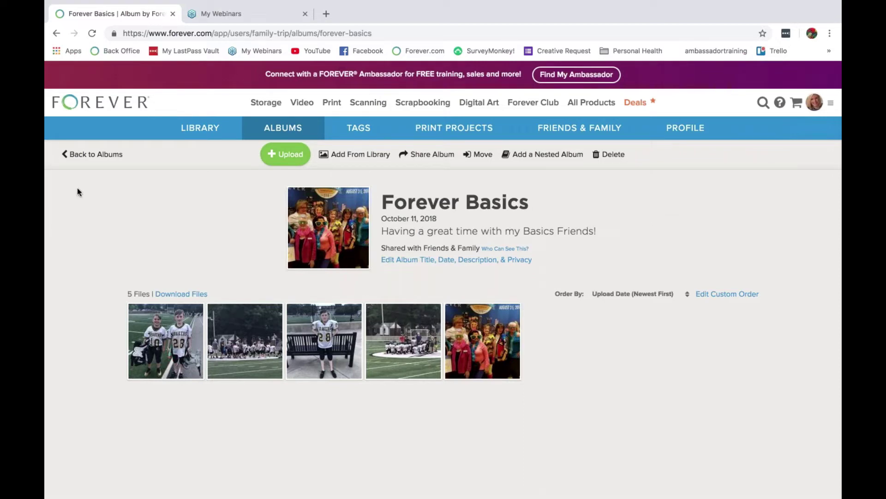
# - Return to the albums overview and look at how the Forever Basics album is listed among the other albums
pyautogui.click(107, 160)
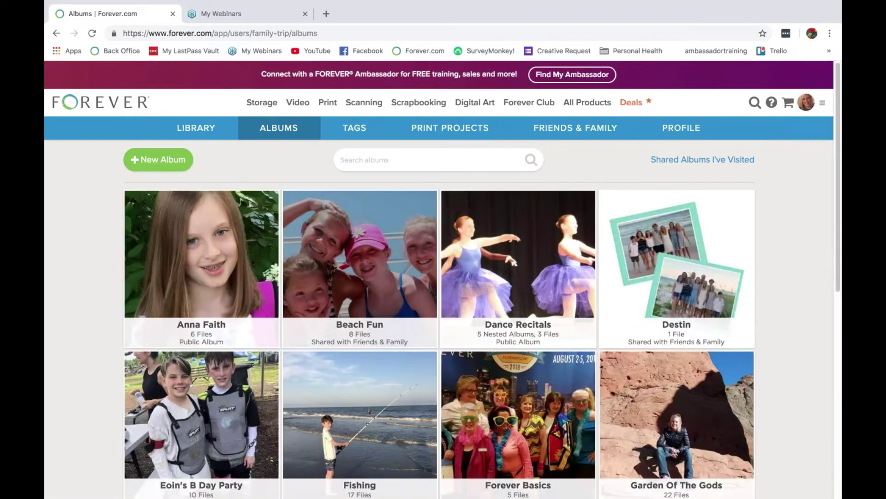
pyautogui.scroll(-1, 213, 257)
pyautogui.scroll(-1, 213, 258)
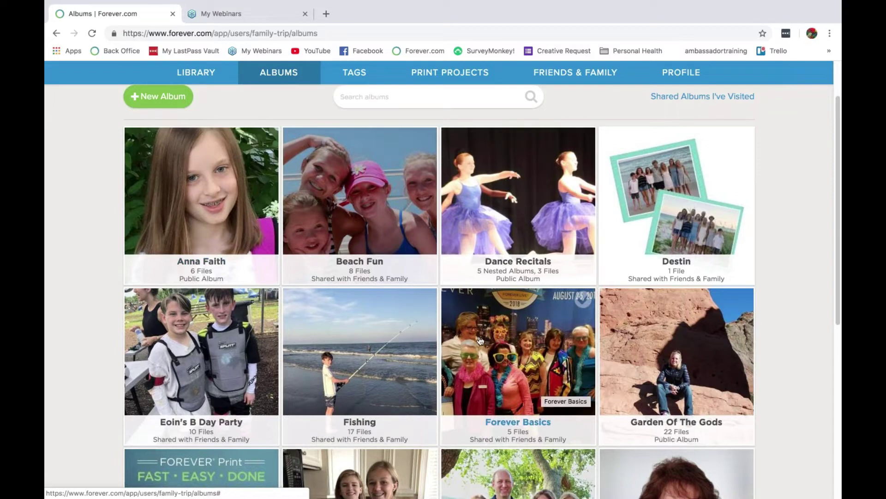
pyautogui.scroll(1, 503, 360)
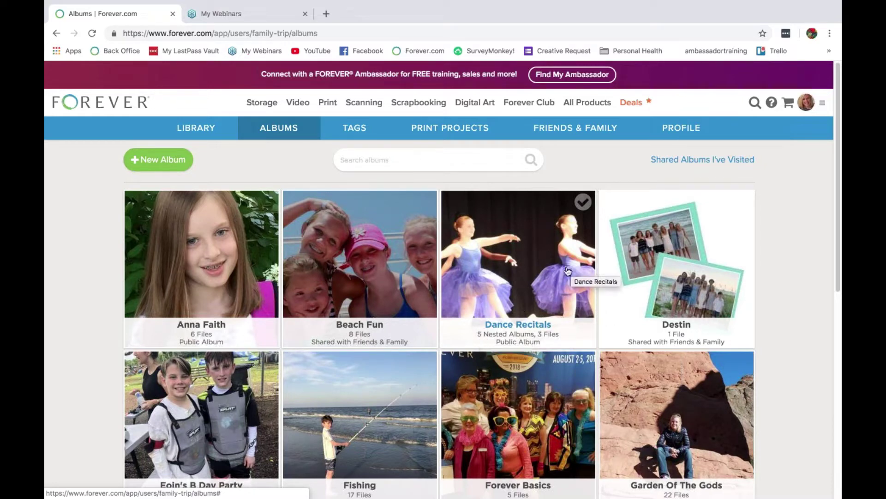
# - Open the Dance Recitals album, look through its nested albums and files, and return to the albums overview
pyautogui.click(516, 278)
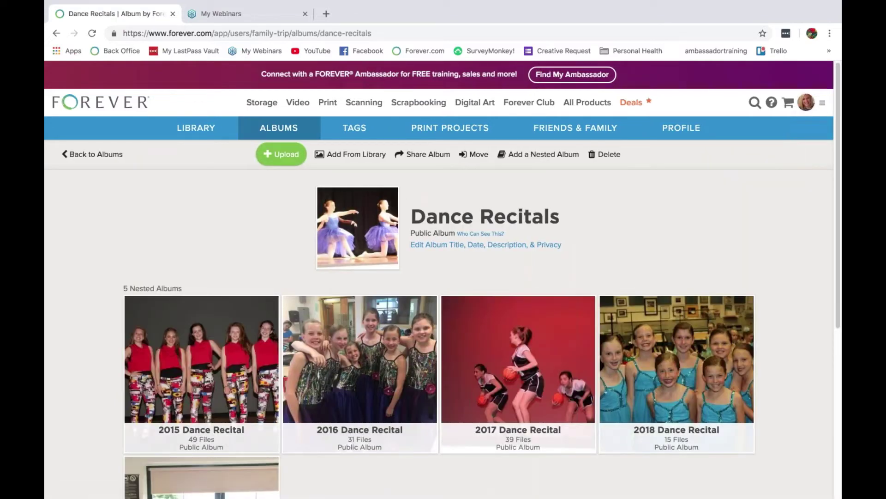
pyautogui.scroll(-4, 514, 277)
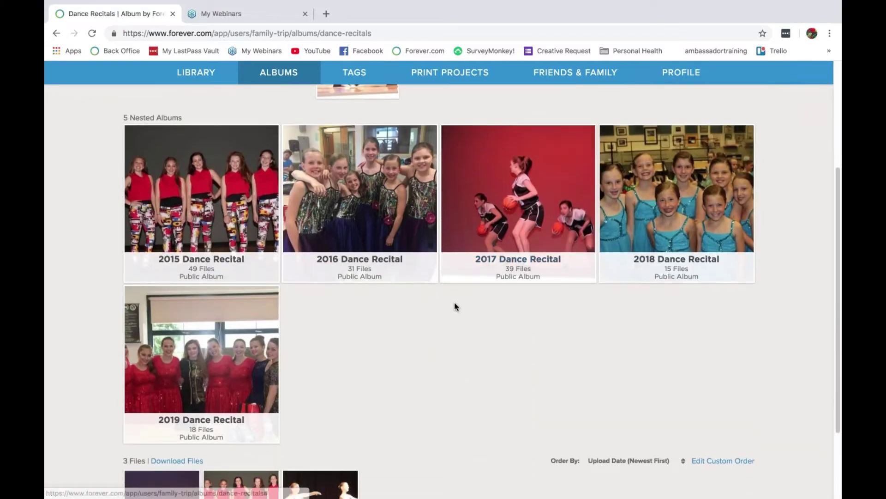
pyautogui.scroll(-1, 454, 303)
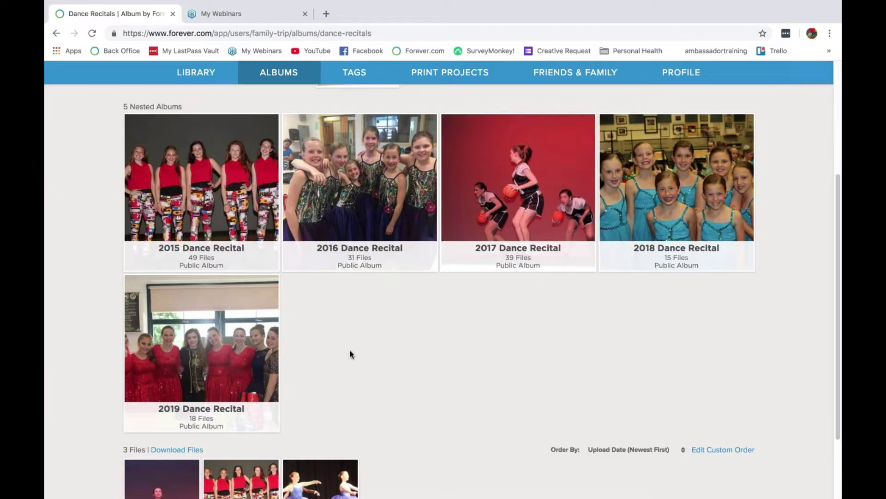
pyautogui.scroll(4, 349, 354)
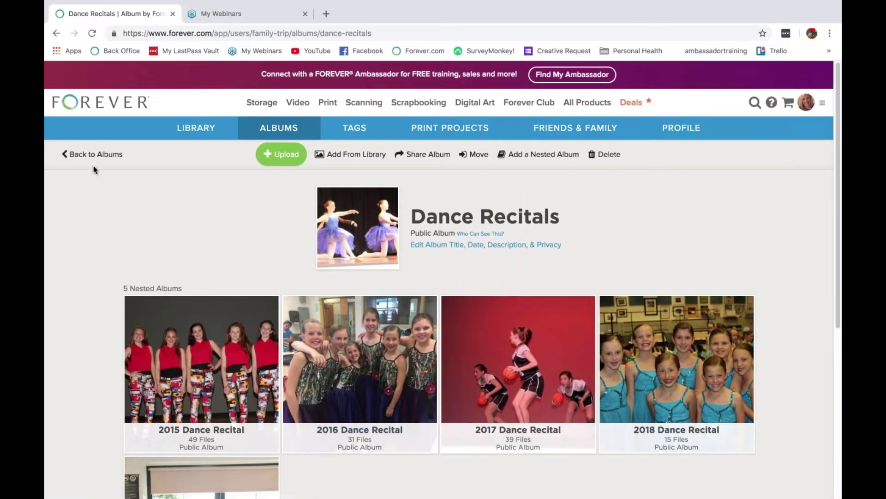
pyautogui.click(99, 155)
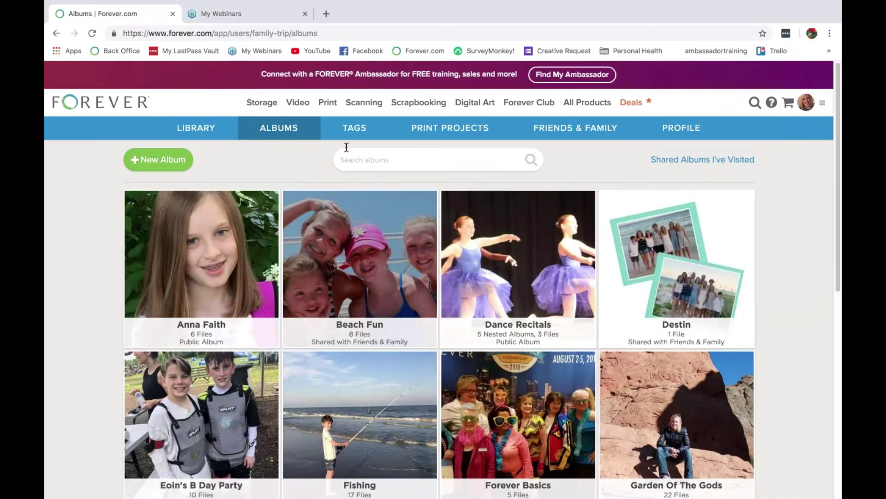
# - Search the account's tags for a person's first name, and clear the search to list all tags again
pyautogui.click(357, 131)
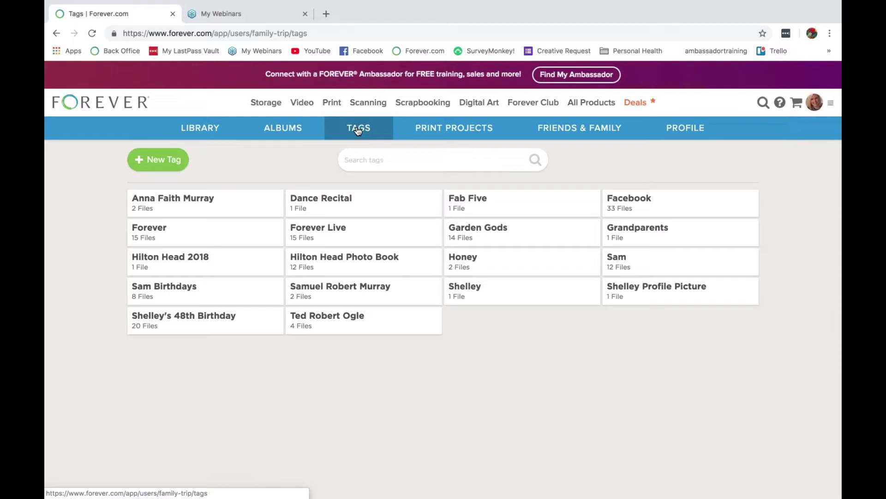
pyautogui.click(372, 154)
pyautogui.write('sam')
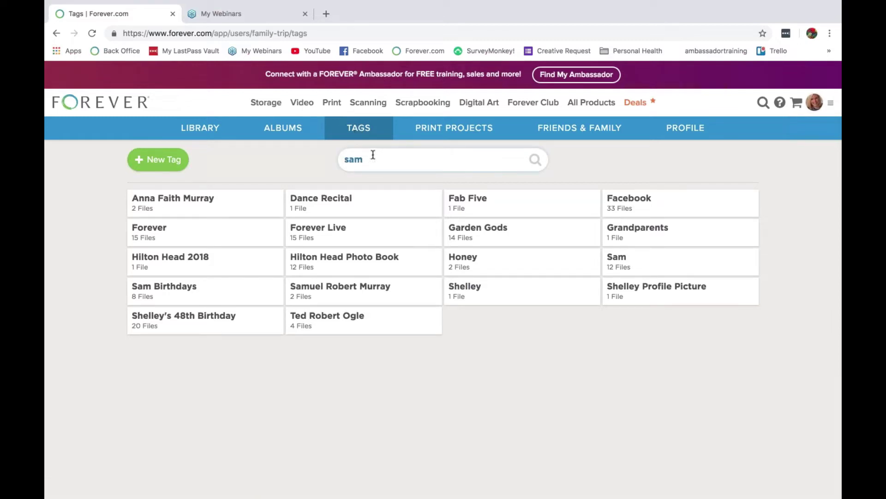
pyautogui.press('Return')
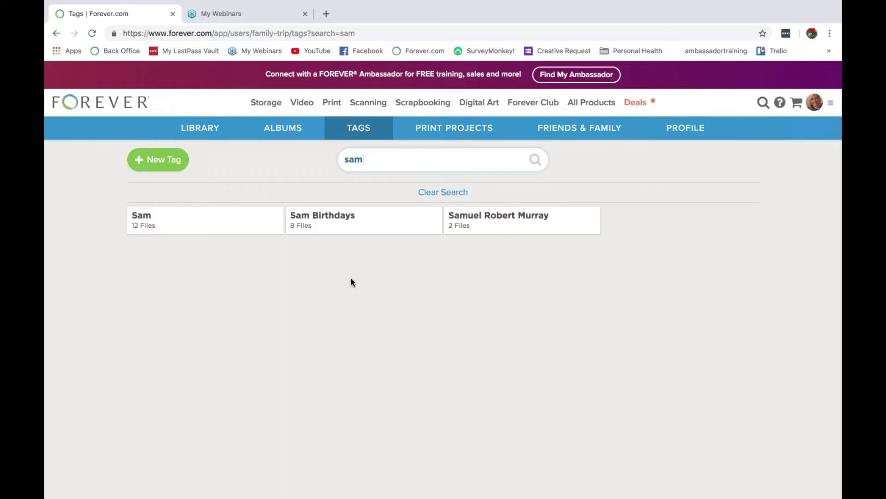
pyautogui.click(466, 191)
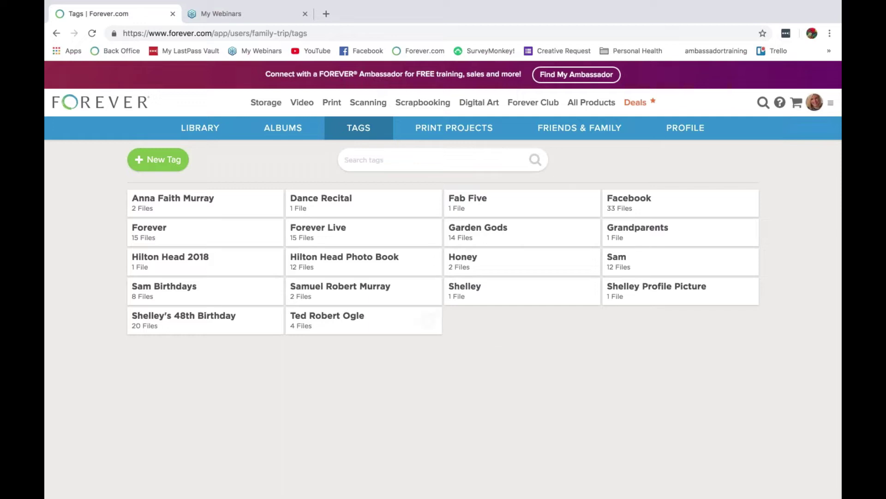
# - Look at the files tagged Hilton Head Photo Book and those under the 48th birthday tag, returning to the tag list after each
pyautogui.click(329, 262)
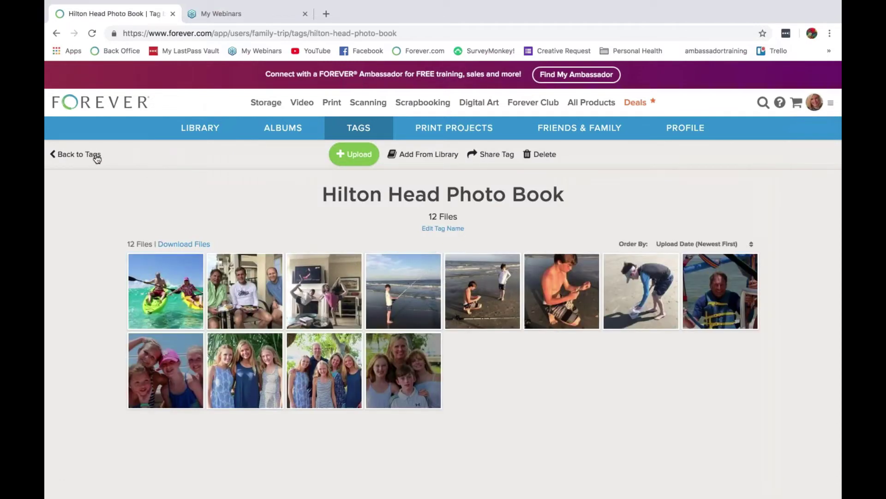
pyautogui.click(94, 156)
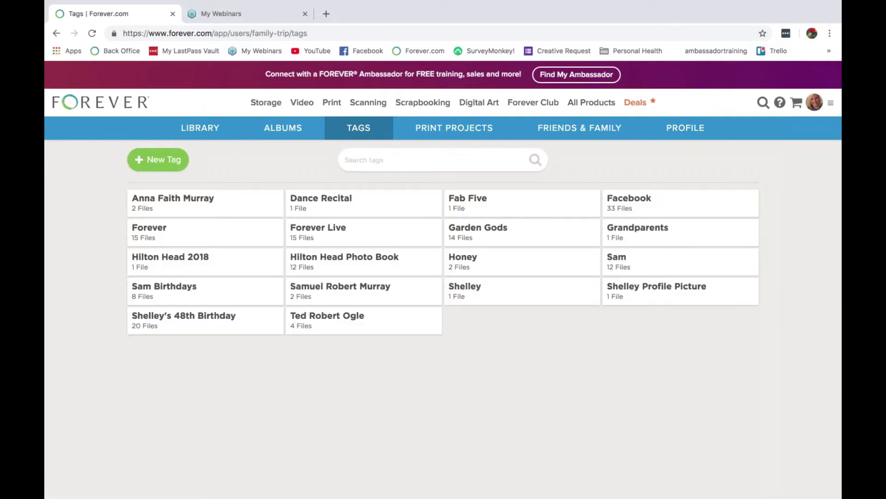
pyautogui.click(195, 324)
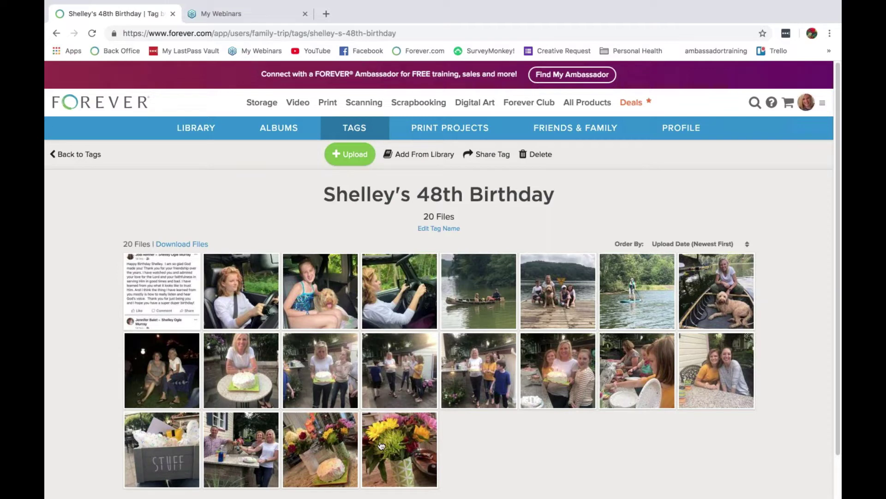
pyautogui.click(84, 157)
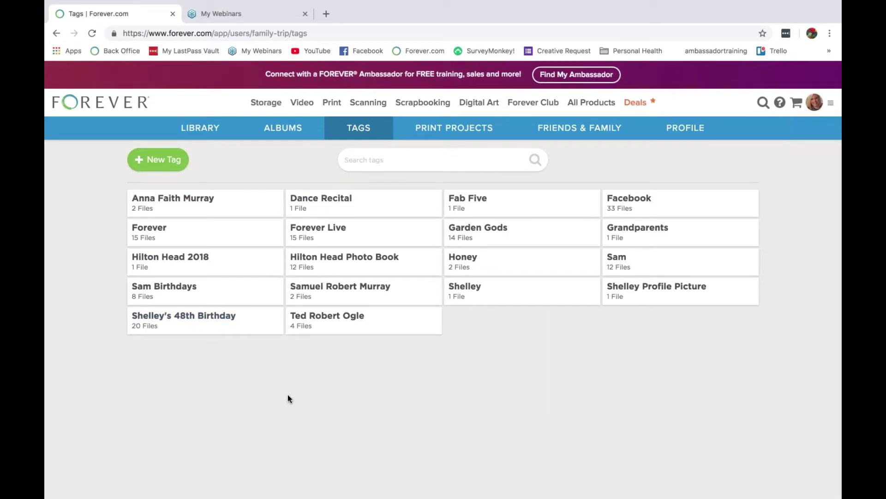
# - Reopen the 48th birthday tag, view the lit birthday cake photo's information, page through the photos after it, and return to the tag list
pyautogui.click(202, 316)
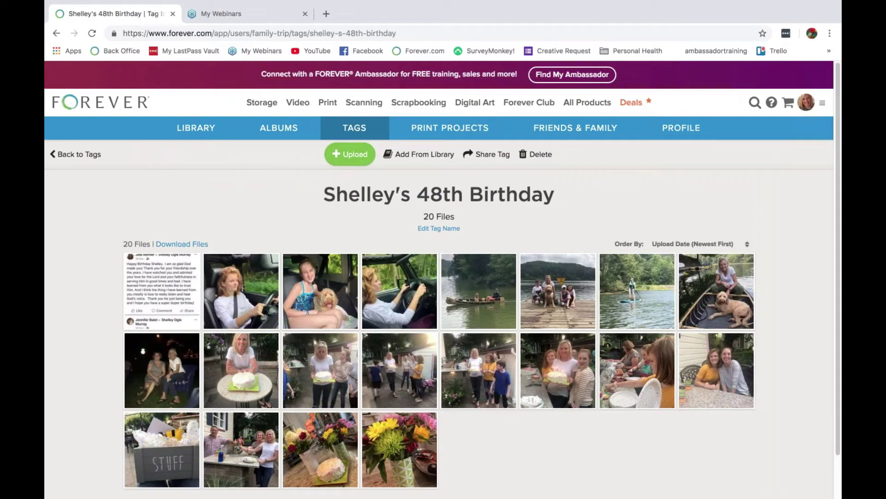
pyautogui.click(556, 370)
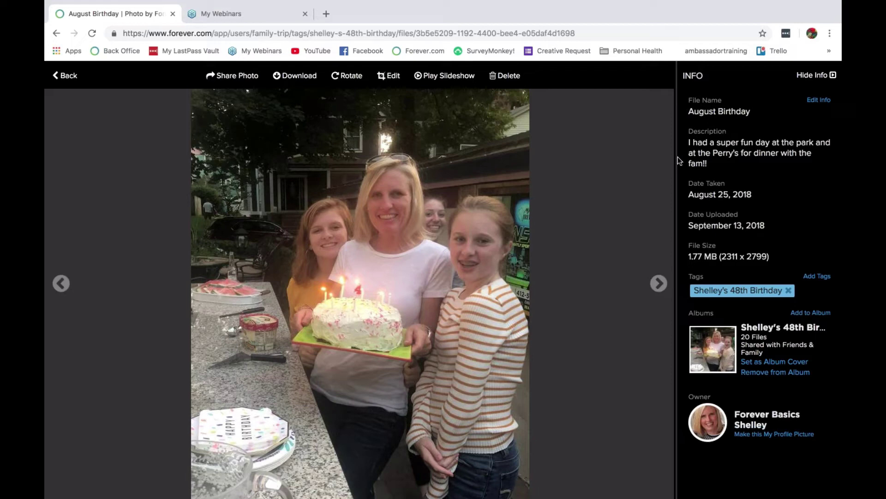
pyautogui.click(659, 283)
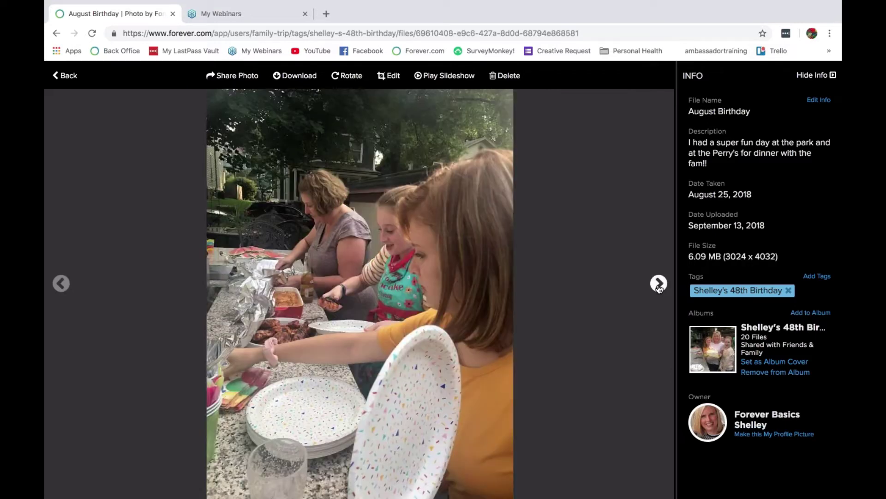
pyautogui.click(659, 283)
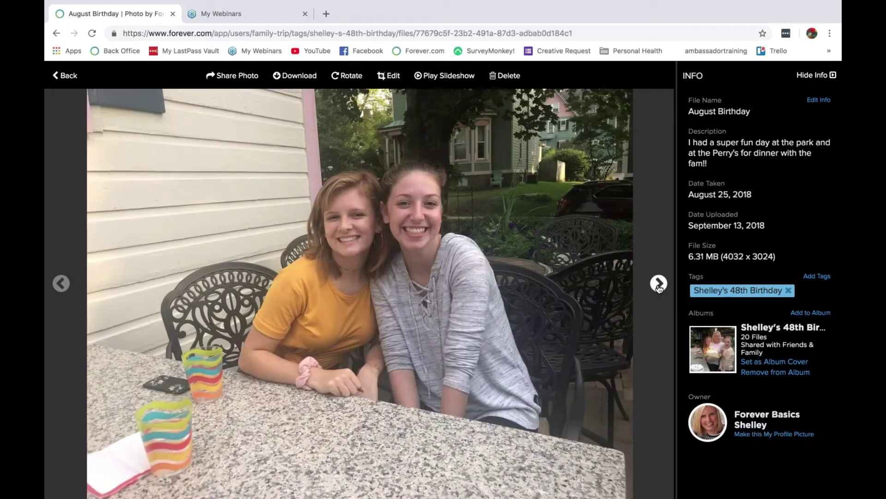
pyautogui.click(658, 284)
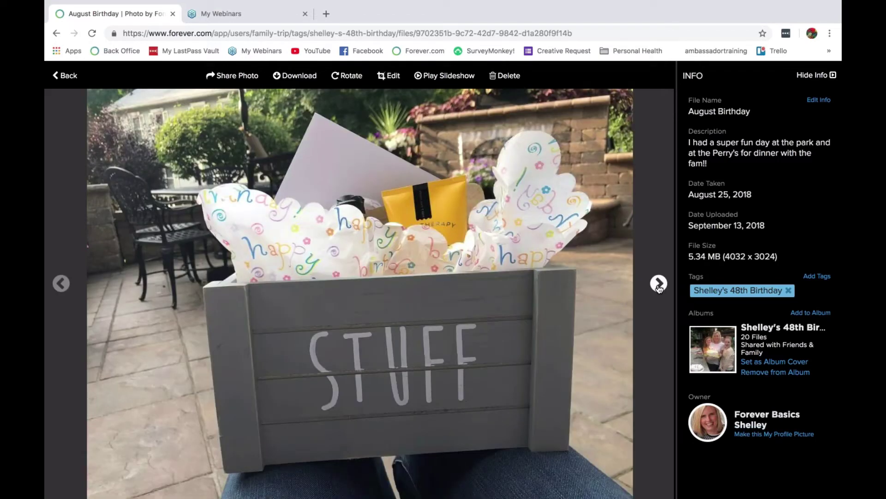
pyautogui.click(659, 284)
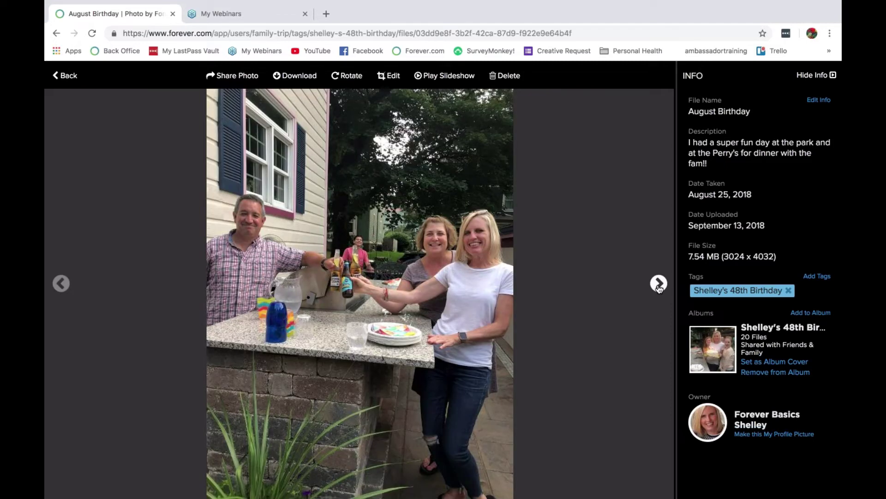
pyautogui.click(659, 283)
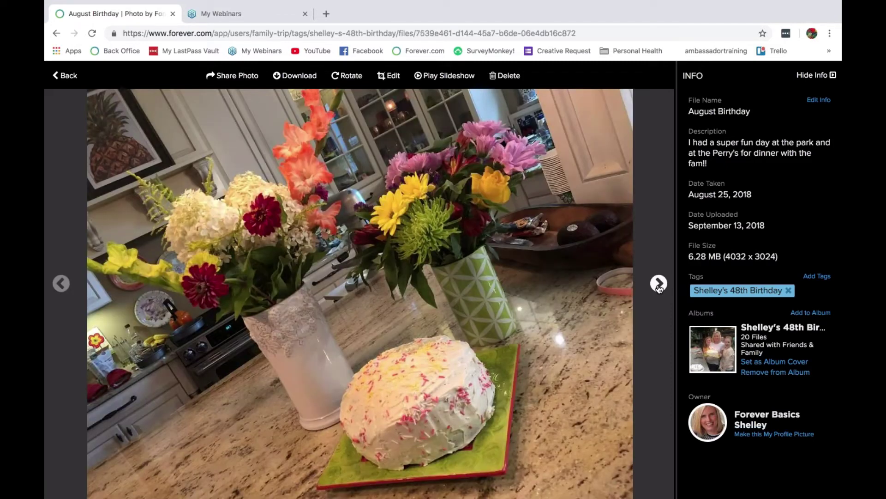
pyautogui.rightClick(659, 286)
pyautogui.click(649, 262)
pyautogui.click(659, 283)
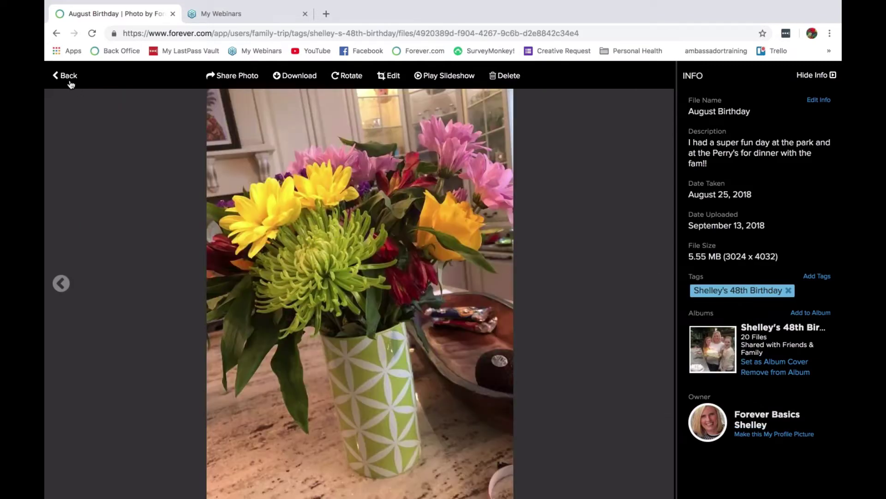
pyautogui.click(68, 76)
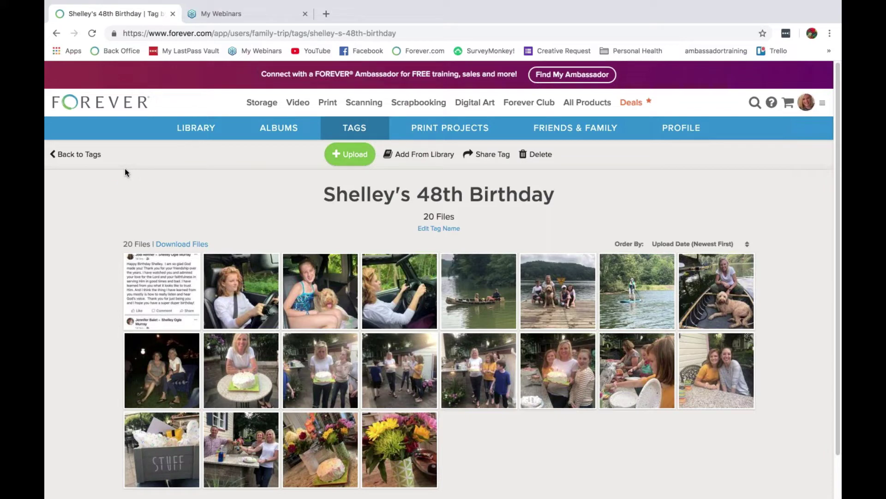
pyautogui.click(81, 155)
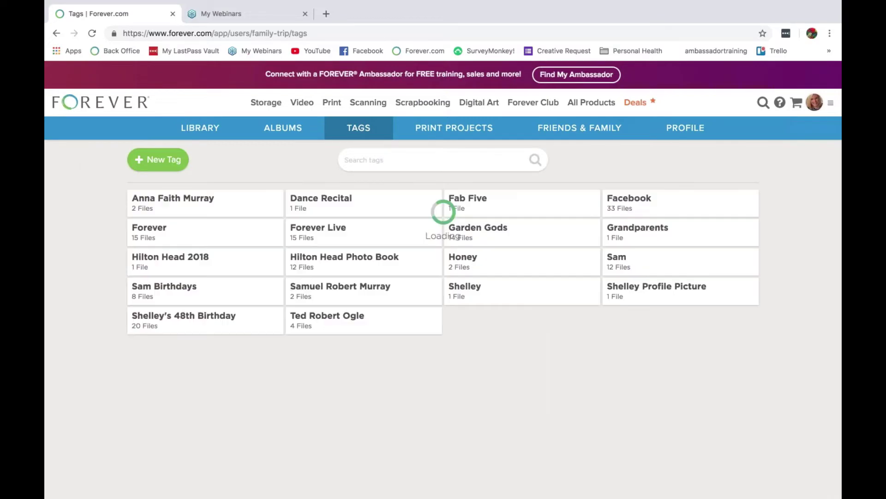
# - In the library, select the whole group of photos dated Oct 6, 2018, from IMG_8664.JPG through IMG_0620.JPG
pyautogui.click(203, 133)
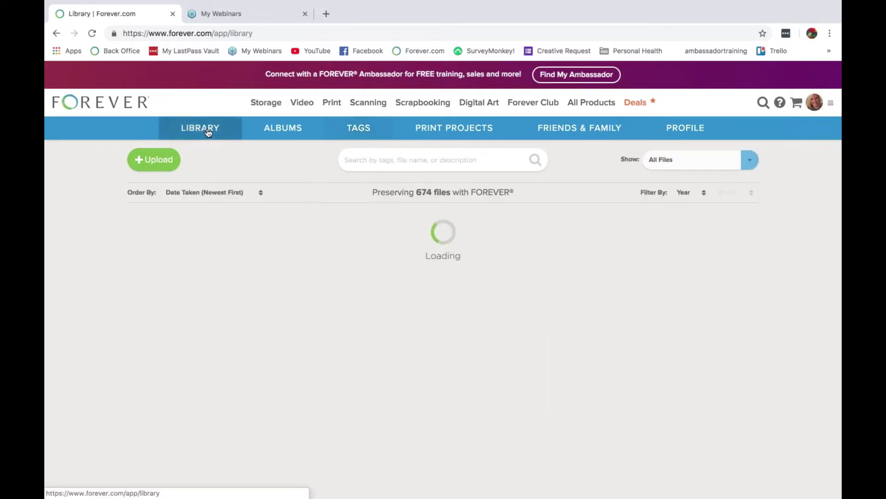
pyautogui.scroll(-1, 219, 167)
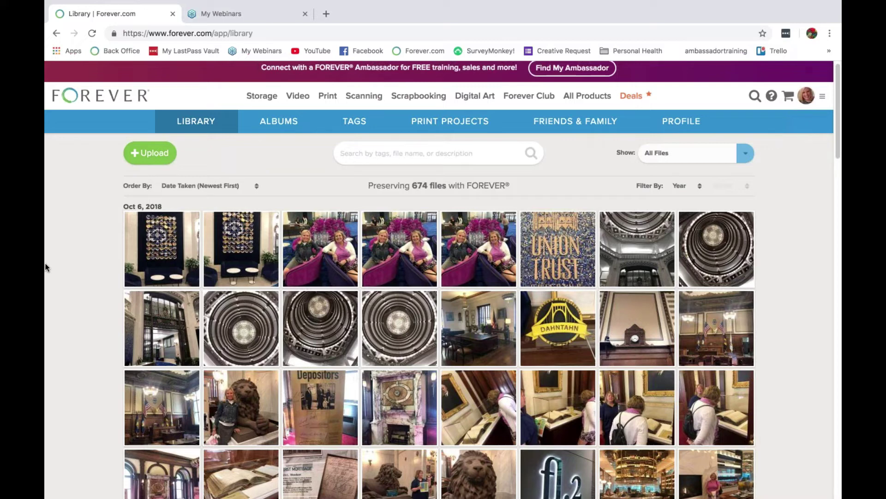
pyautogui.moveTo(162, 221)
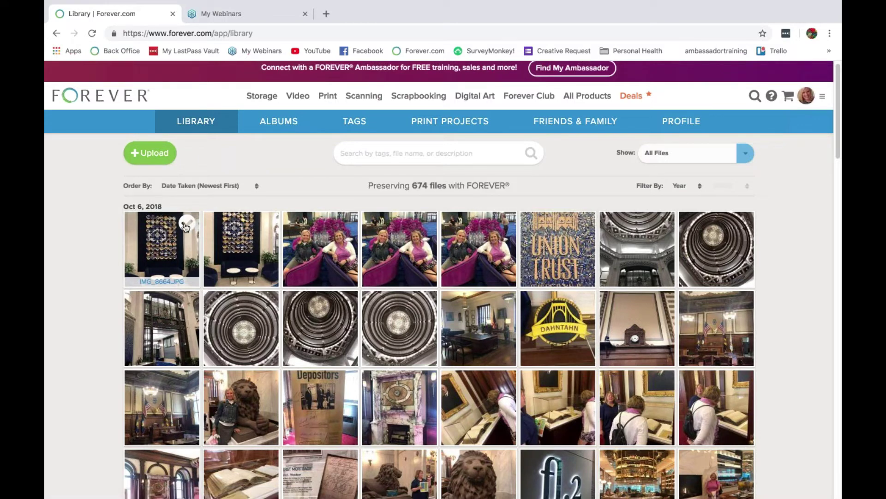
pyautogui.click(186, 225)
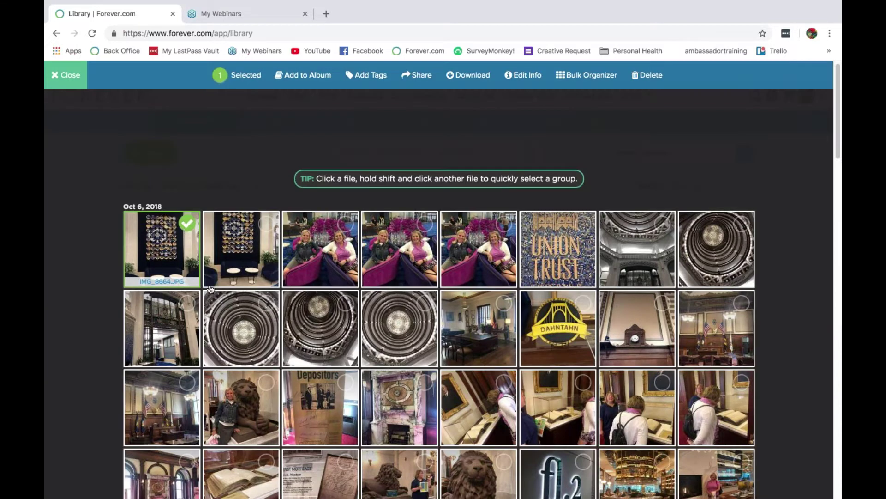
pyautogui.scroll(-3, 221, 313)
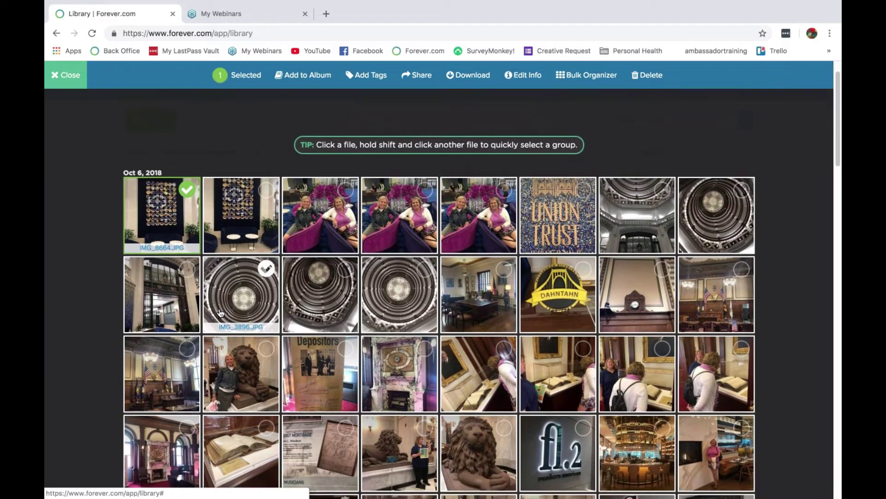
pyautogui.scroll(-10, 171, 188)
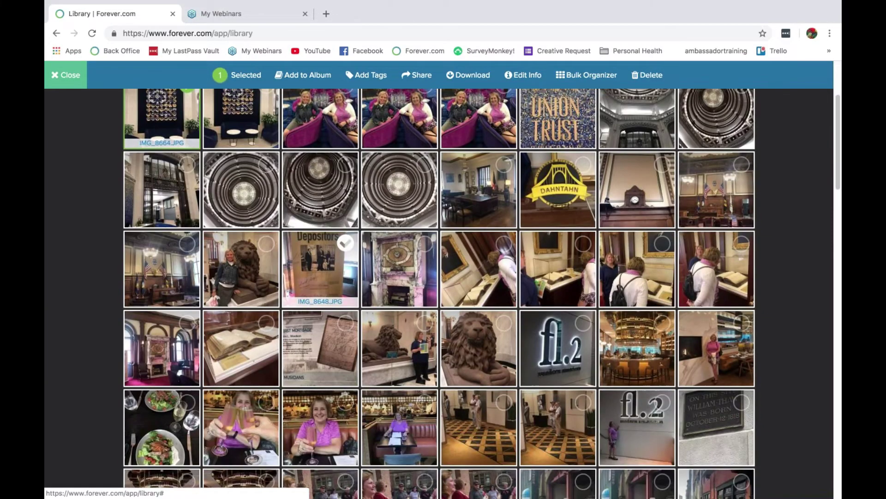
pyautogui.scroll(-5, 320, 194)
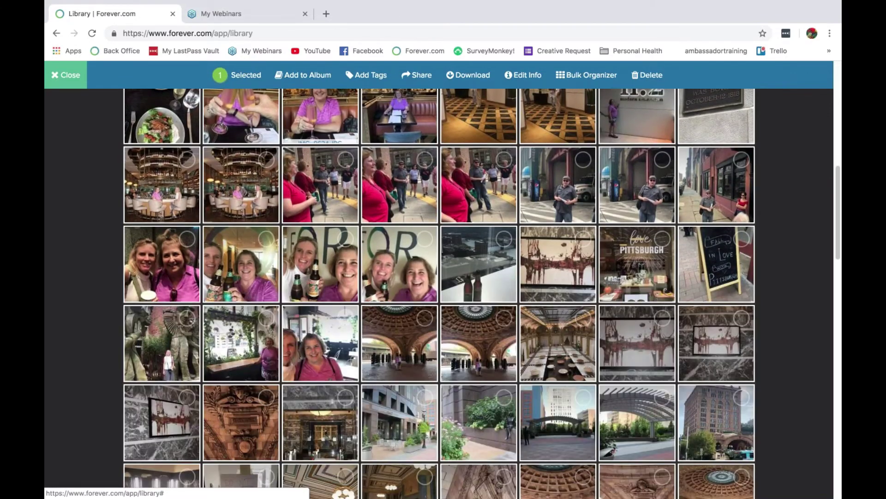
pyautogui.scroll(-4, 320, 194)
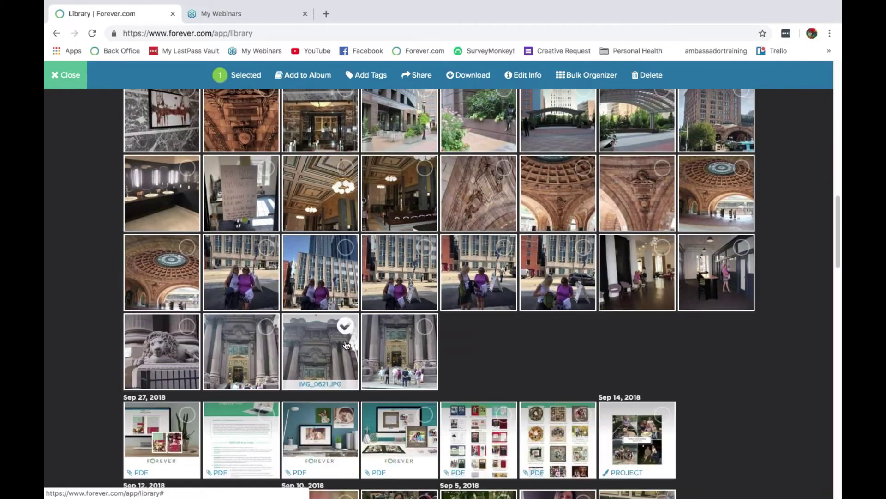
pyautogui.keyDown('shift'); pyautogui.click(425, 327); pyautogui.keyUp('shift')
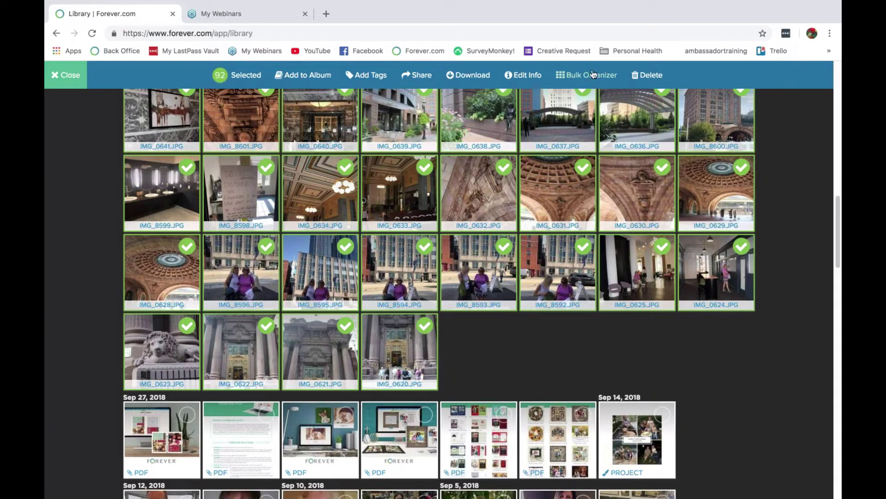
# - In the Bulk Organizer, assign the selected photos to a "Birthday" album and a "50 Birthday" tag, each prefixed with the celebrant's first name
pyautogui.click(593, 74)
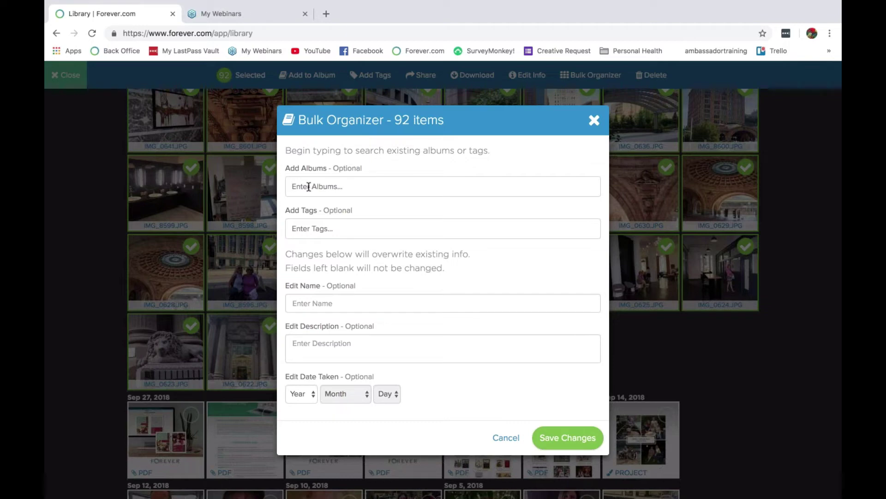
pyautogui.write("Steph's Birthday")
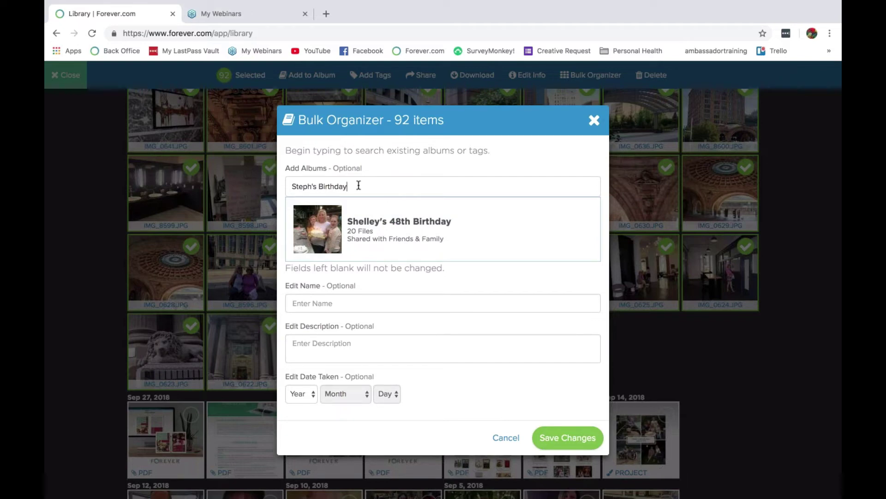
pyautogui.press('Return')
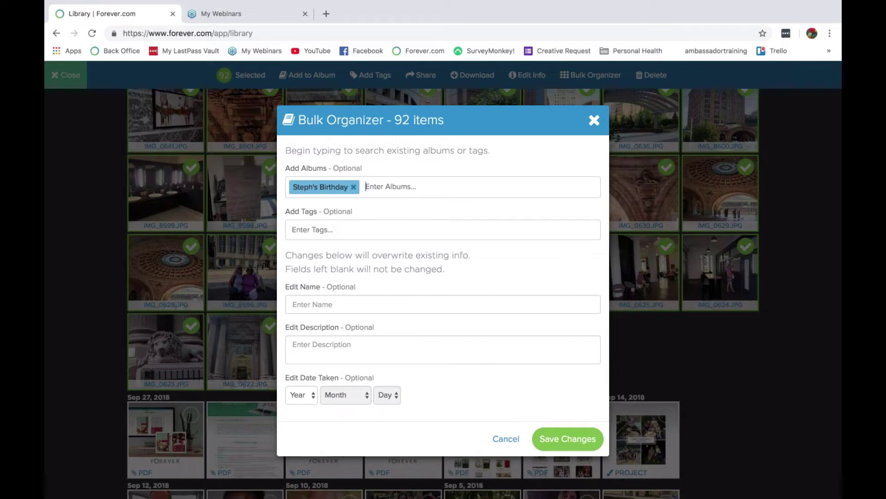
pyautogui.click(349, 227)
pyautogui.write("Steph's 50 Birthday")
pyautogui.press('Return')
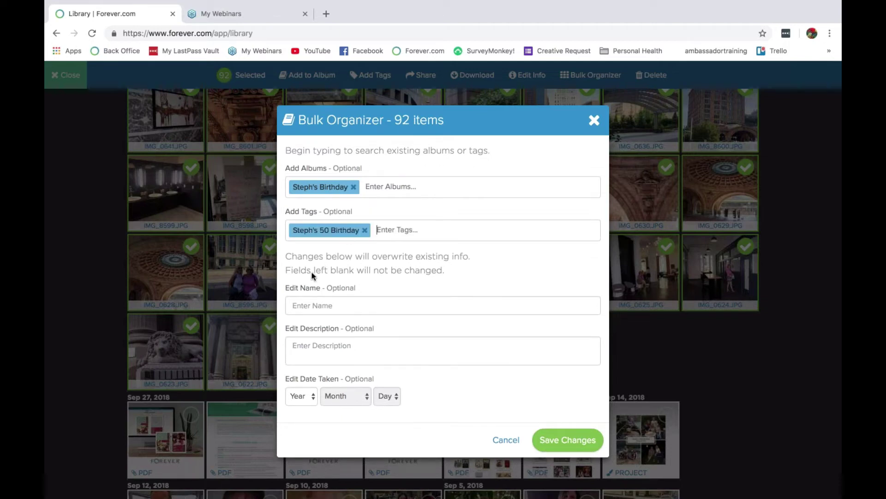
# - Name the photos after the celebrant's birthday, set the description to "We had a great time celebrating in the city!", and save the changes
pyautogui.click(316, 304)
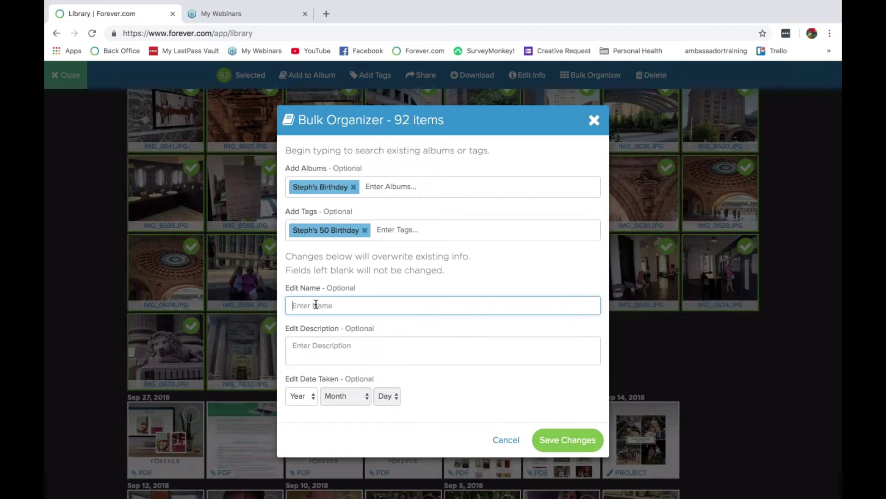
pyautogui.write("Steph's Birthday")
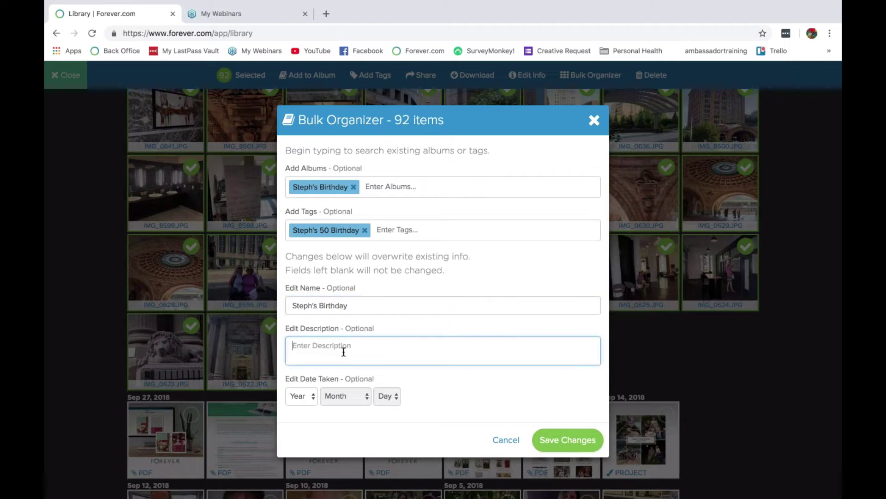
pyautogui.write('We had a great time celebrating in the city!')
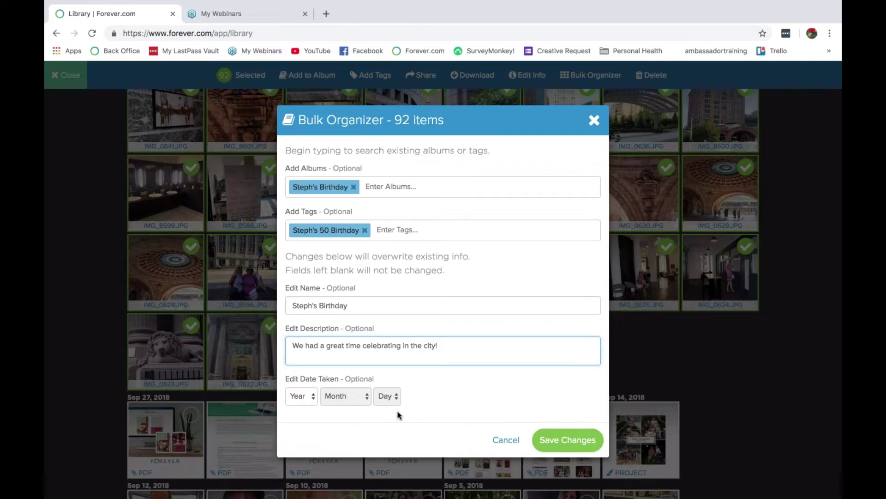
pyautogui.click(569, 440)
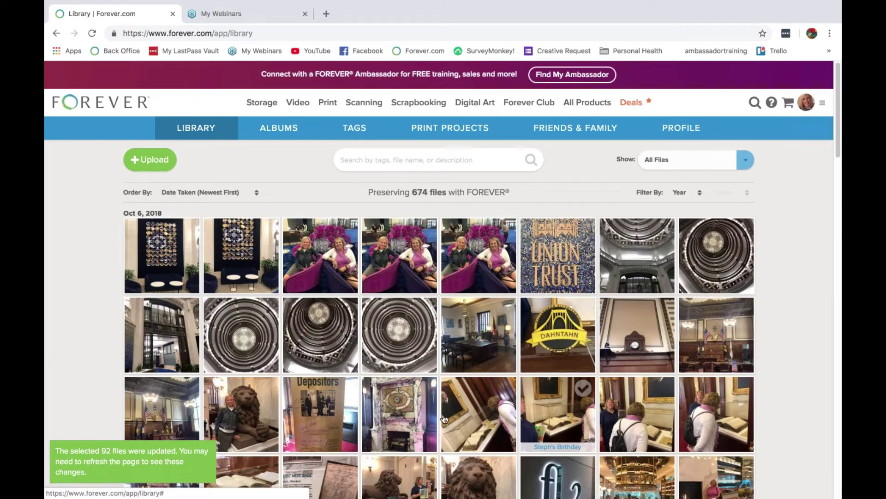
# - Check the name, description, tag and album of the first few Oct 6, 2018 photos, and return to the library
pyautogui.click(164, 258)
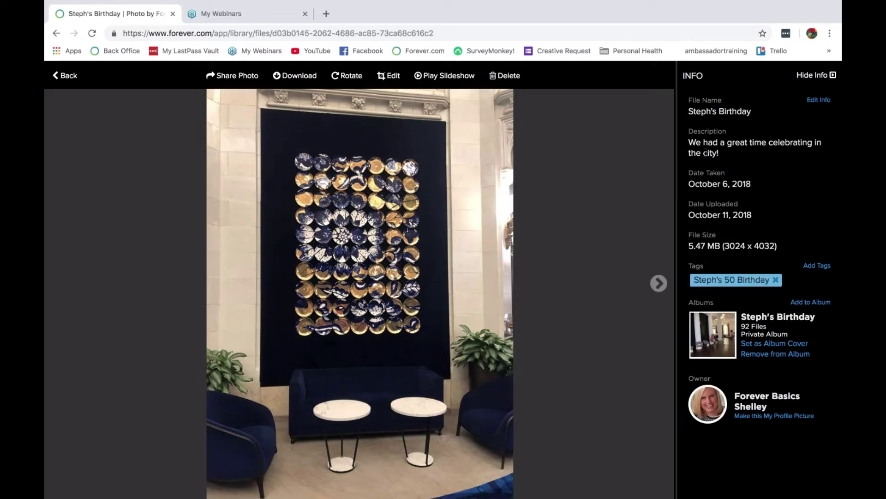
pyautogui.click(659, 284)
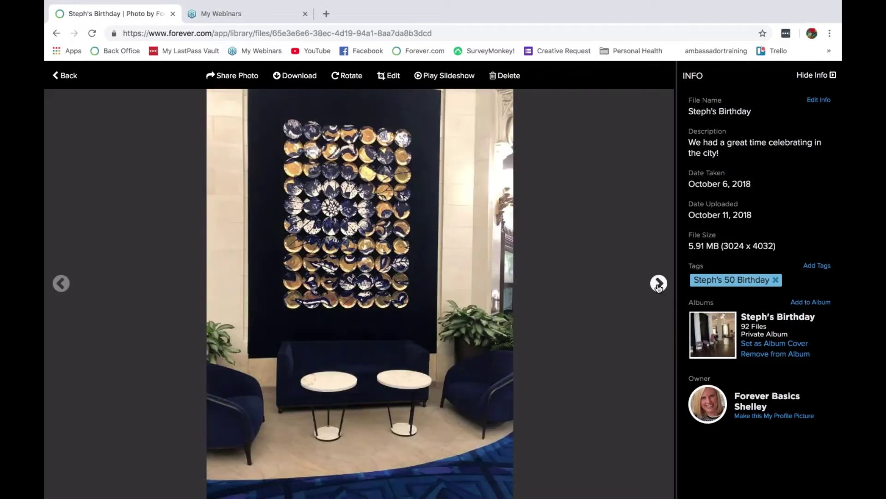
pyautogui.click(659, 283)
pyautogui.click(64, 76)
# - Switch to the presentation's Forever Basics Week #2 outline slide, and return to the FOREVER library in the browser
pyautogui.hotkey('ctrl', 'Left')
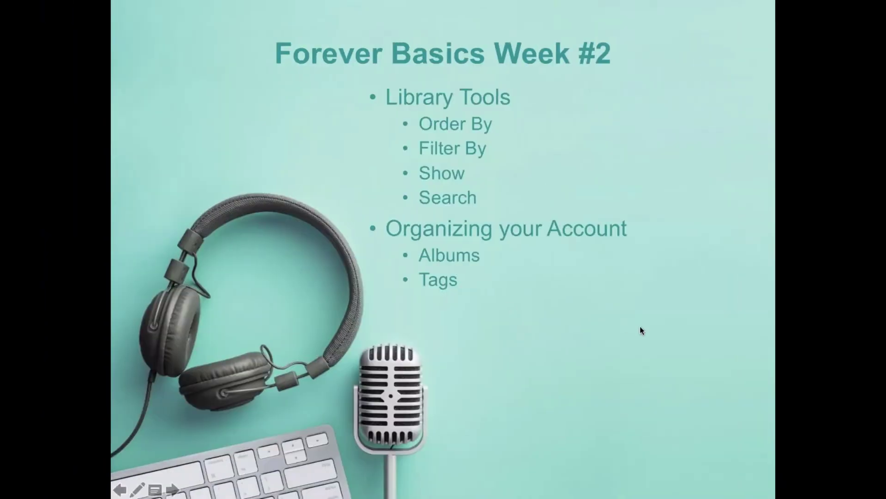
pyautogui.click(672, 311)
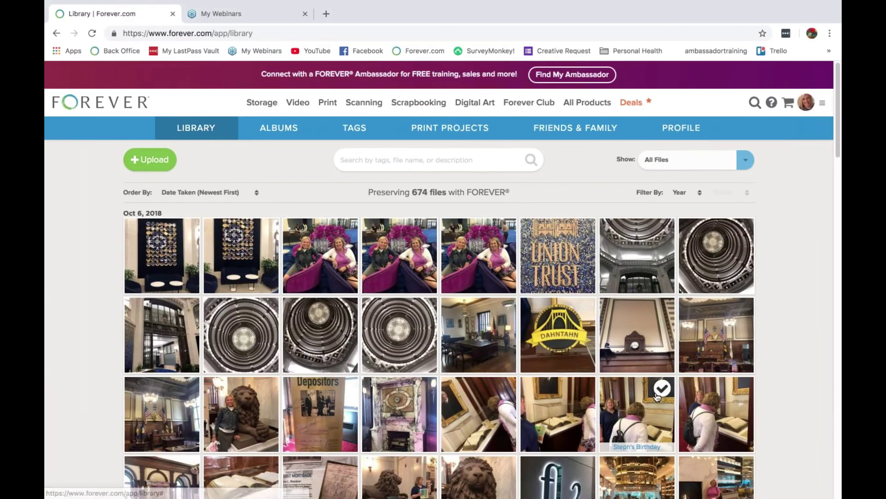
# - Look through the Oct 6, 2018 library photos, check the info of the circular bar photo, and return to the library
pyautogui.scroll(-4, 658, 397)
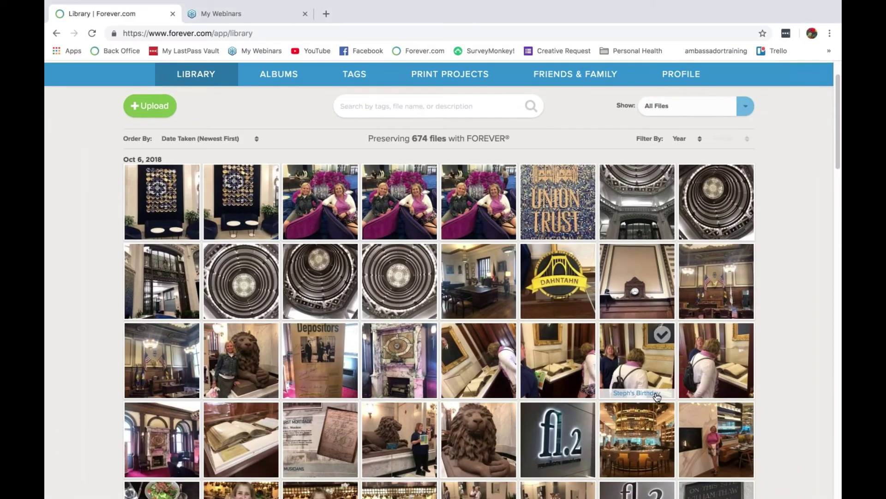
pyautogui.scroll(-3, 658, 396)
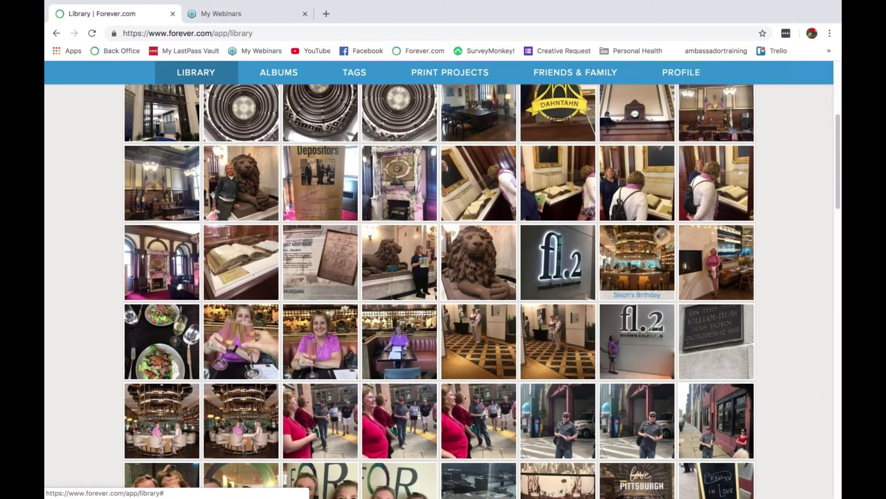
pyautogui.scroll(-5, 438, 290)
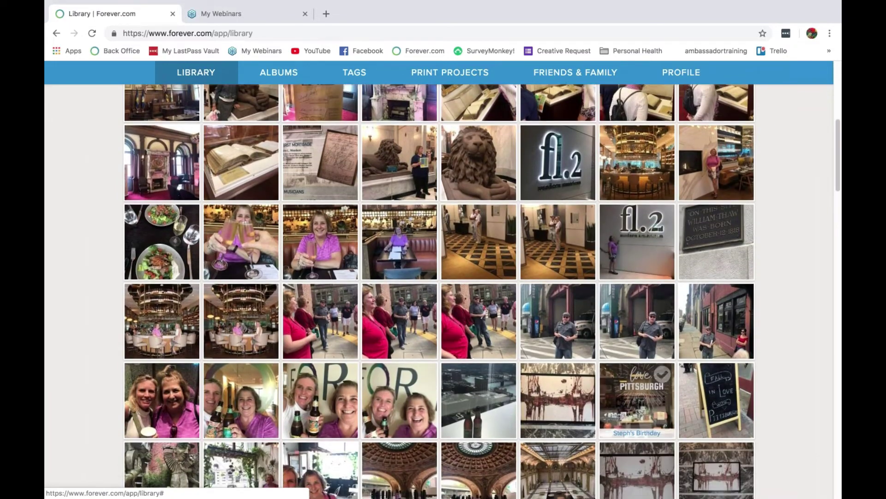
pyautogui.scroll(-3, 637, 397)
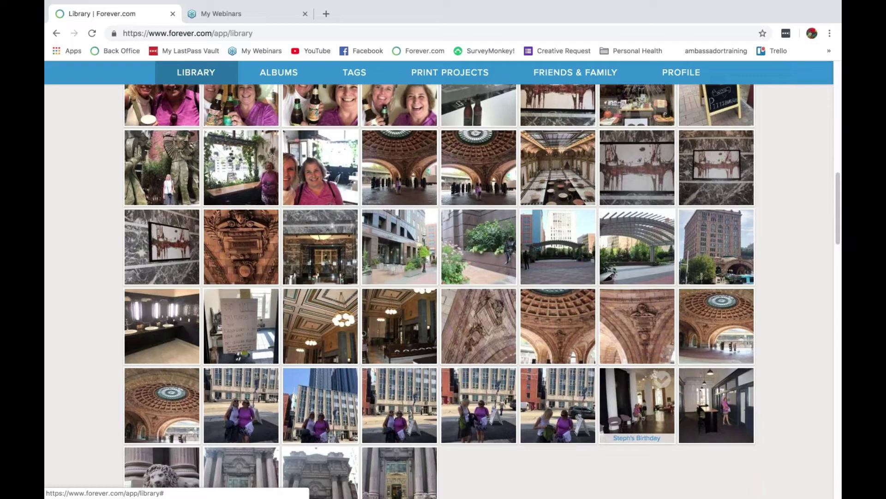
pyautogui.scroll(10, 656, 309)
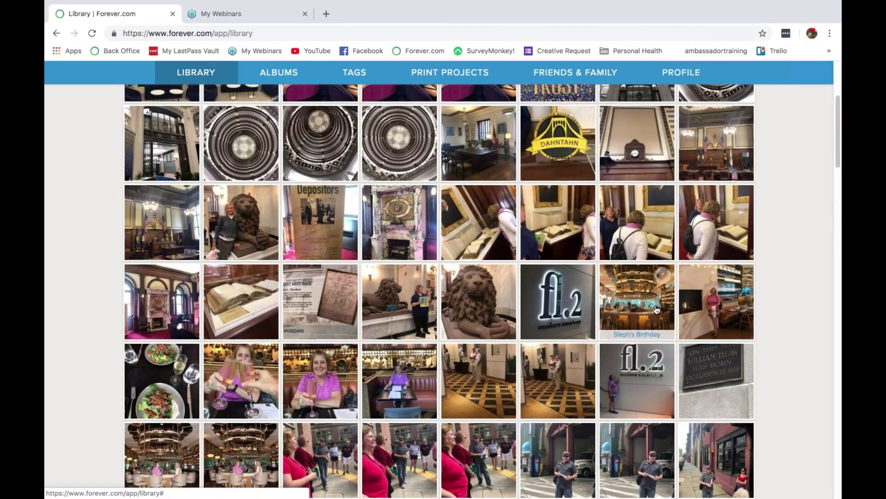
pyautogui.click(656, 308)
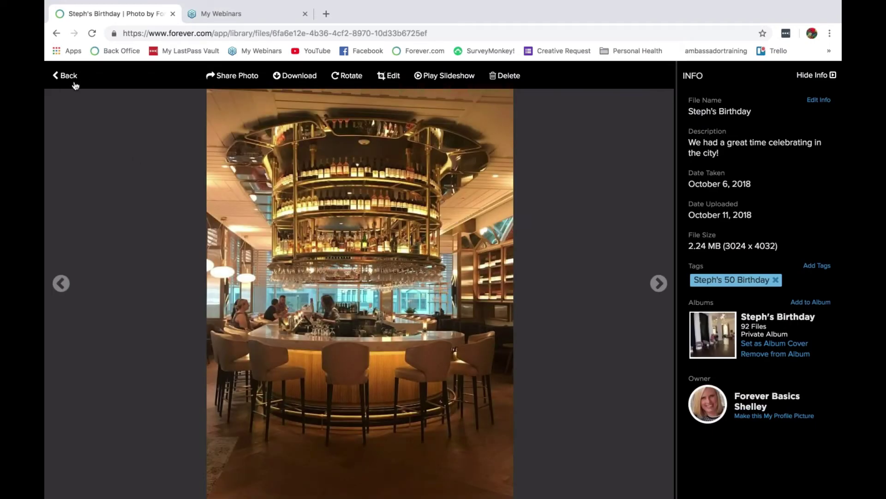
pyautogui.click(75, 85)
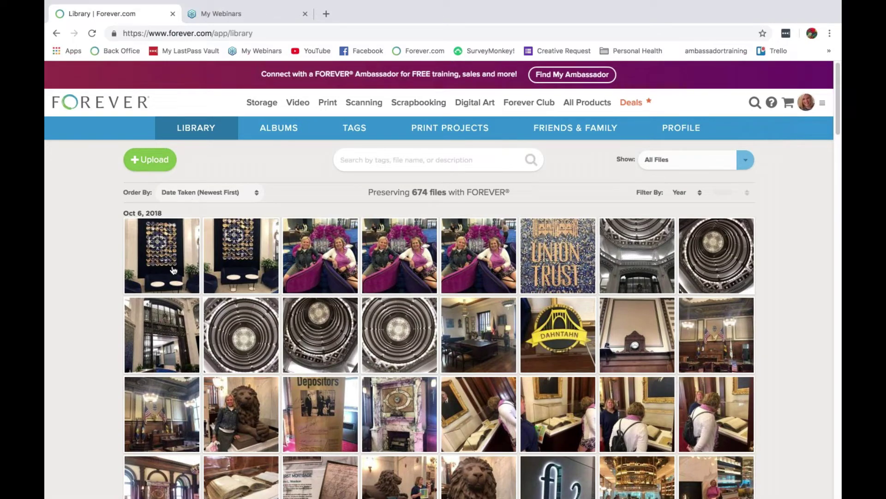
# - Switch to the presentation and advance from the Forever Basics Week #2 outline to the SOS Organizing System slide
pyautogui.moveTo(172, 272)
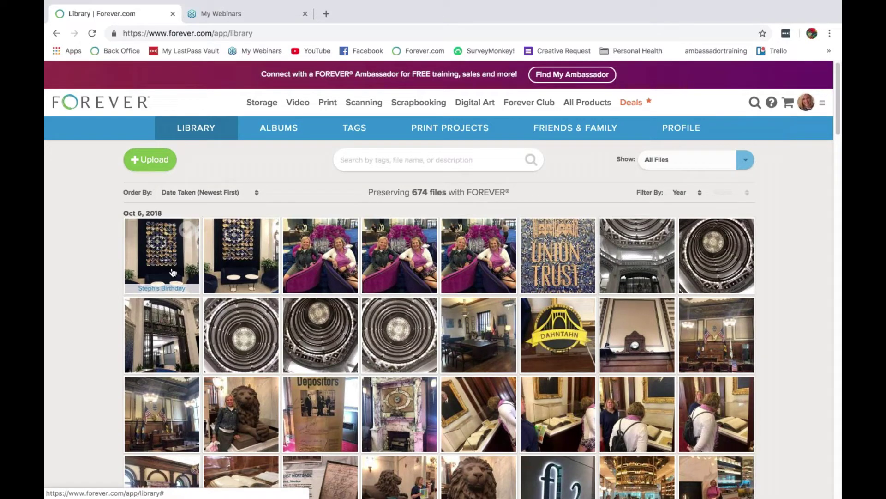
pyautogui.hotkey('ctrl', 'Left')
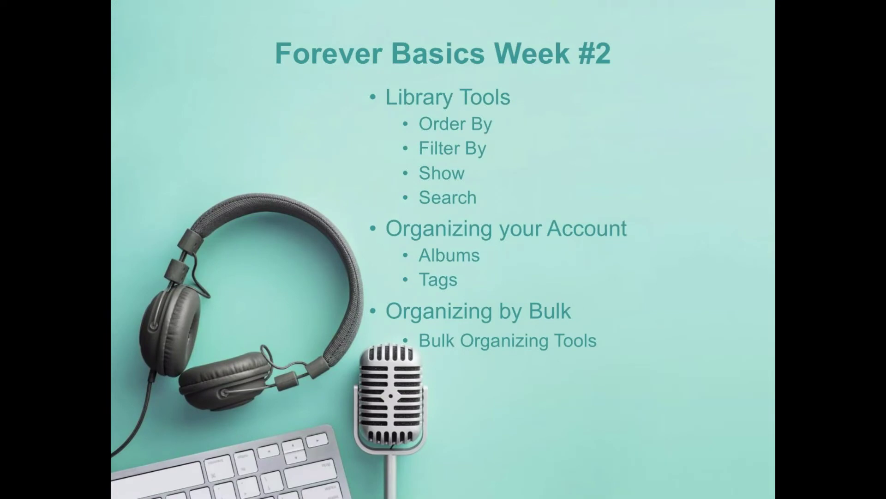
pyautogui.click(297, 276)
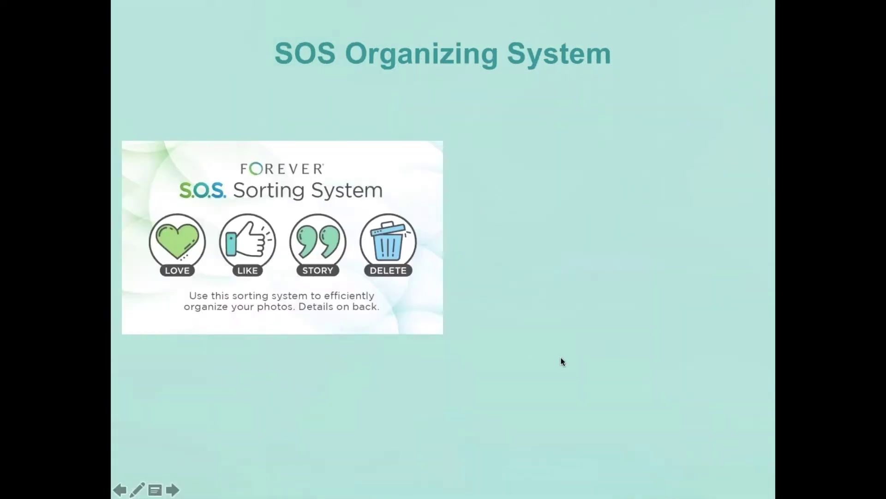
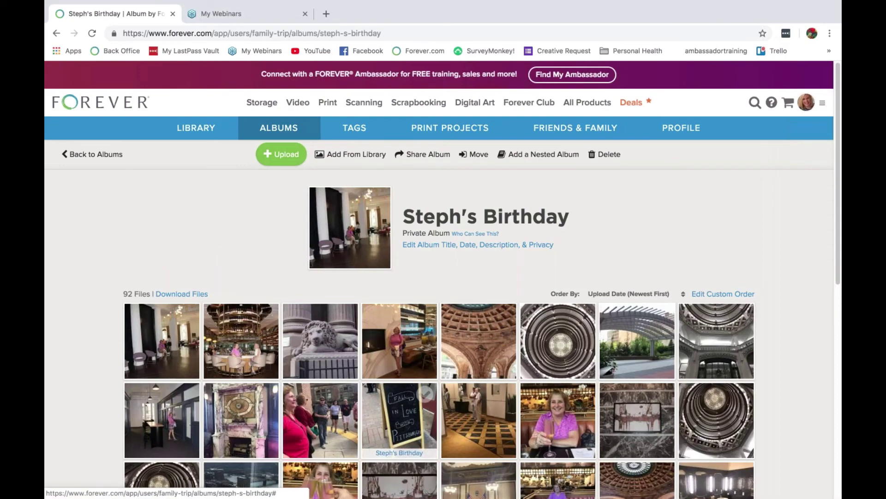
# - View the custom order editor of the birthday album, and close it without rearranging any photos
pyautogui.scroll(-3, 443, 279)
pyautogui.scroll(-1, 399, 337)
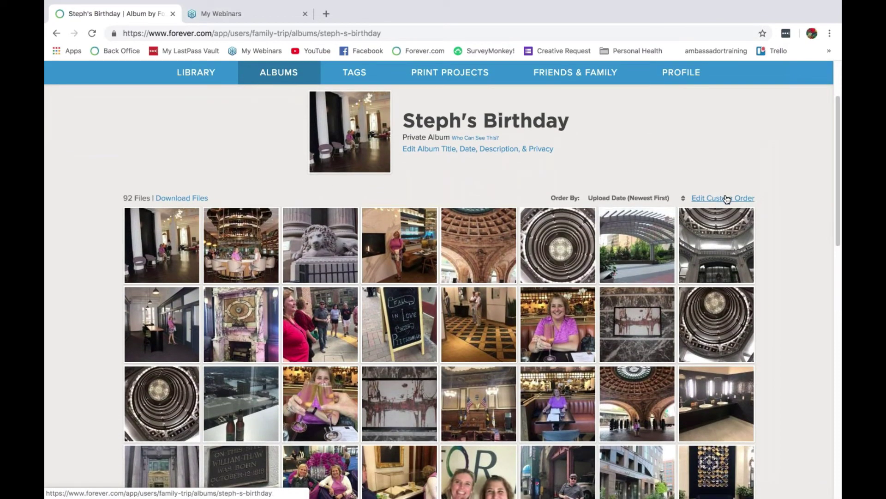
pyautogui.click(725, 198)
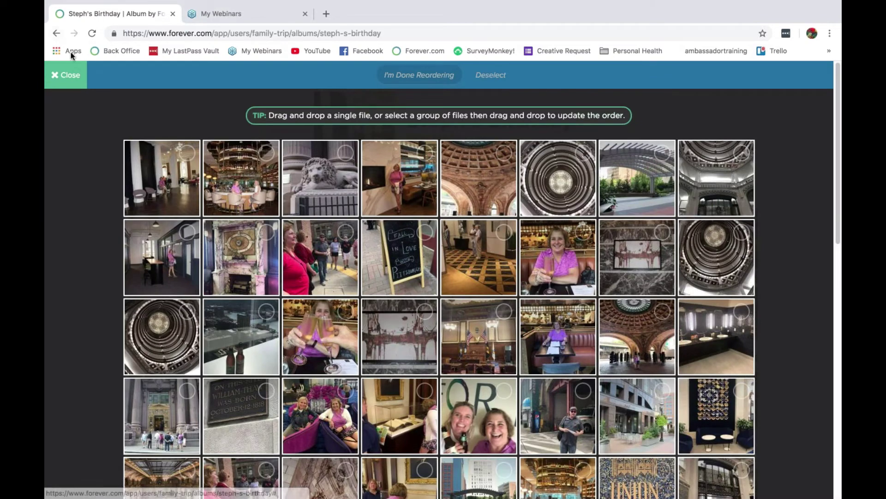
pyautogui.click(65, 75)
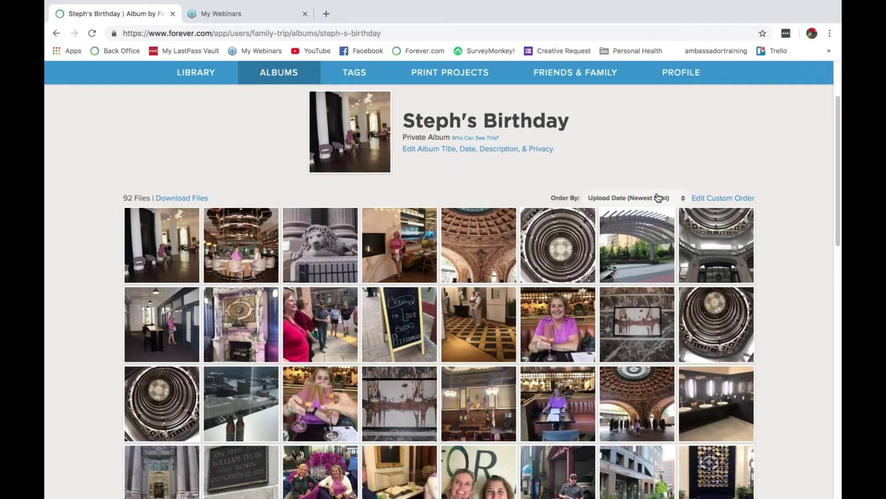
# - Order the birthday album's photos by Date Taken (Oldest First)
pyautogui.click(670, 200)
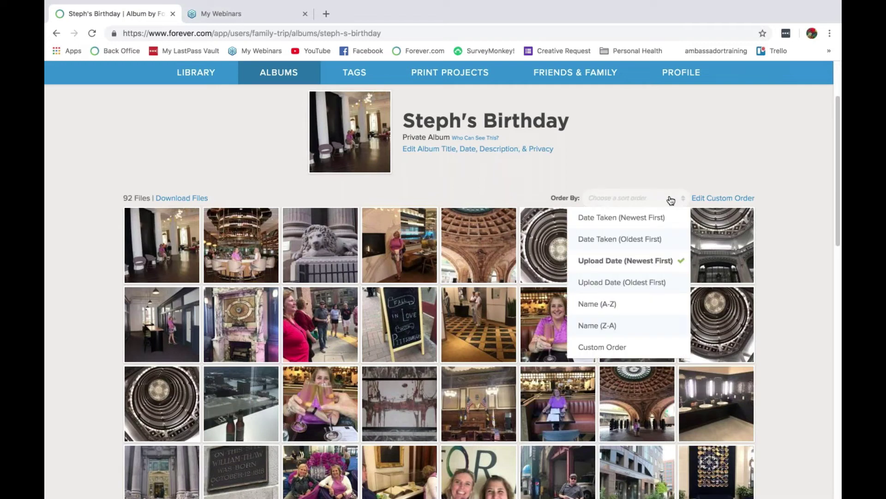
pyautogui.click(659, 240)
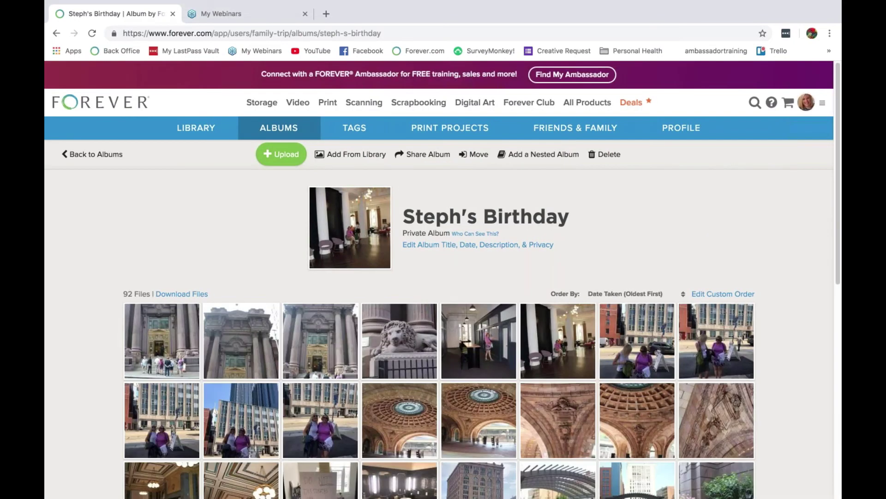
pyautogui.scroll(-1, 443, 279)
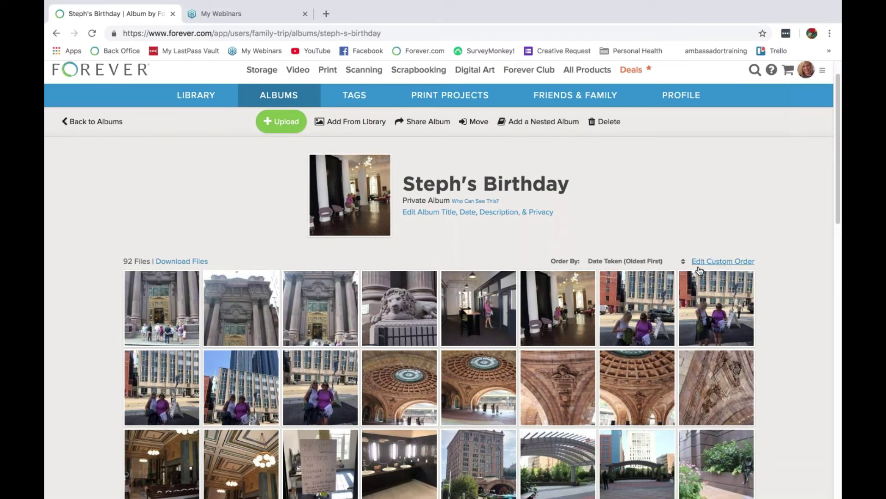
# - Compare the first three photos of the columned bank building at full size, and return to the birthday album
pyautogui.scroll(-3, 708, 262)
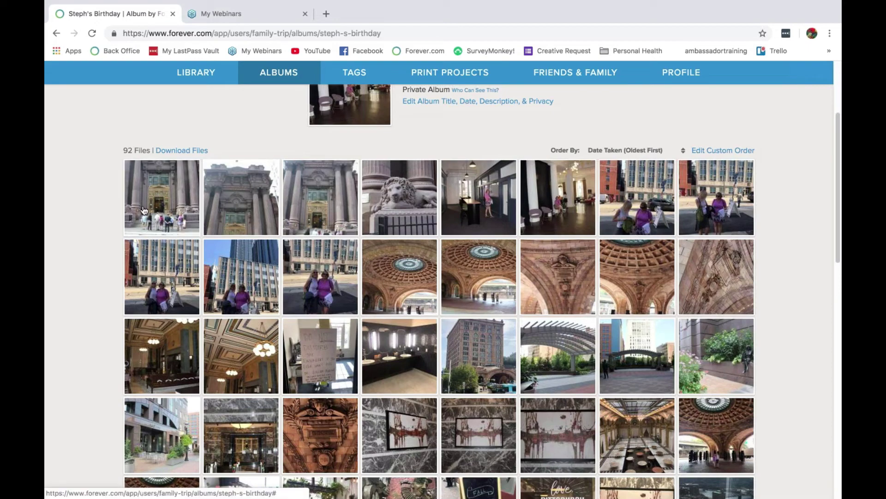
pyautogui.click(169, 206)
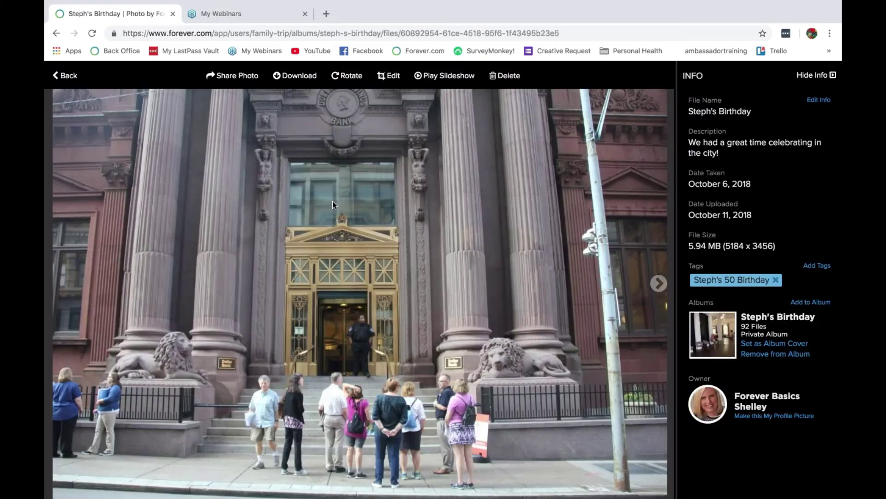
pyautogui.click(657, 284)
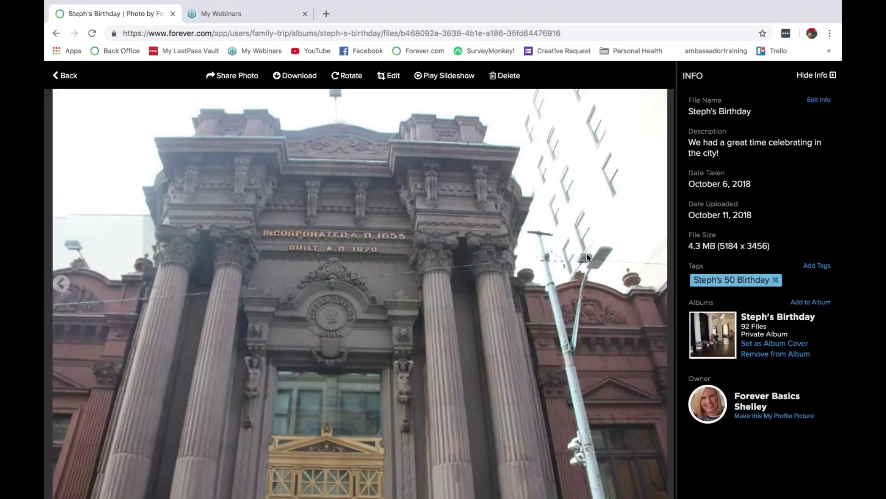
pyautogui.click(655, 288)
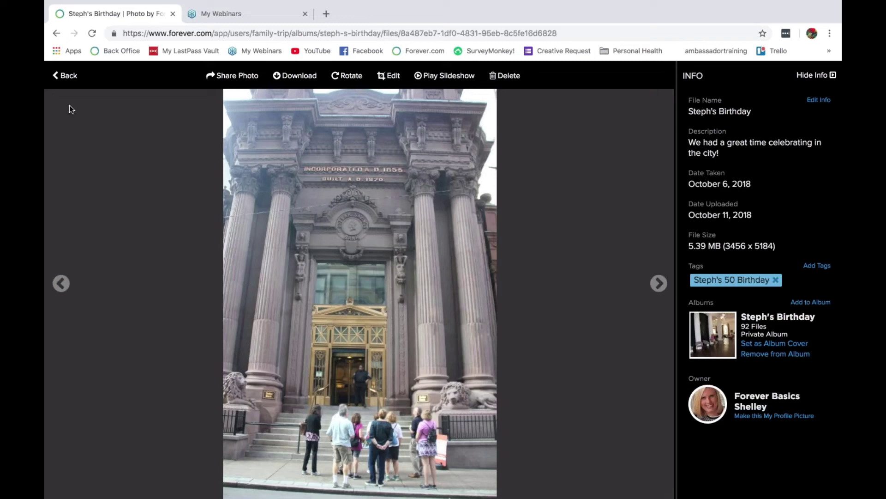
pyautogui.click(66, 76)
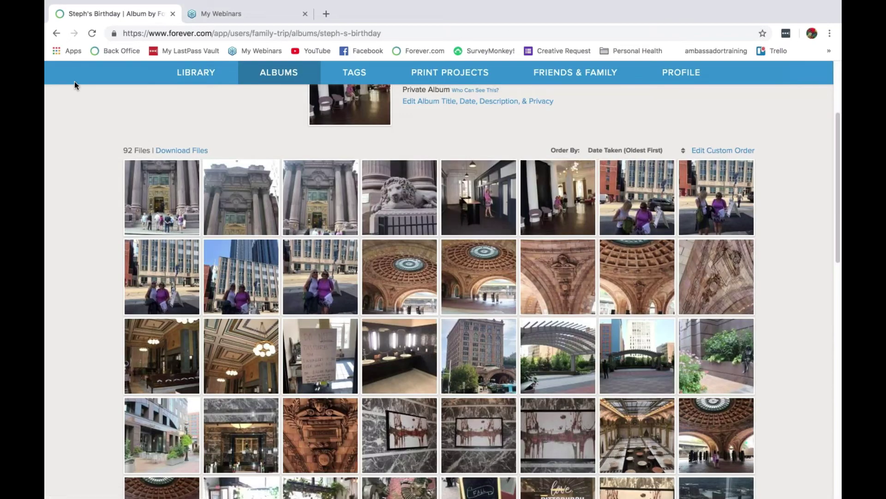
# - Remove the first two bank building photos from the birthday album, also moving them to the Delete Bin
pyautogui.click(187, 172)
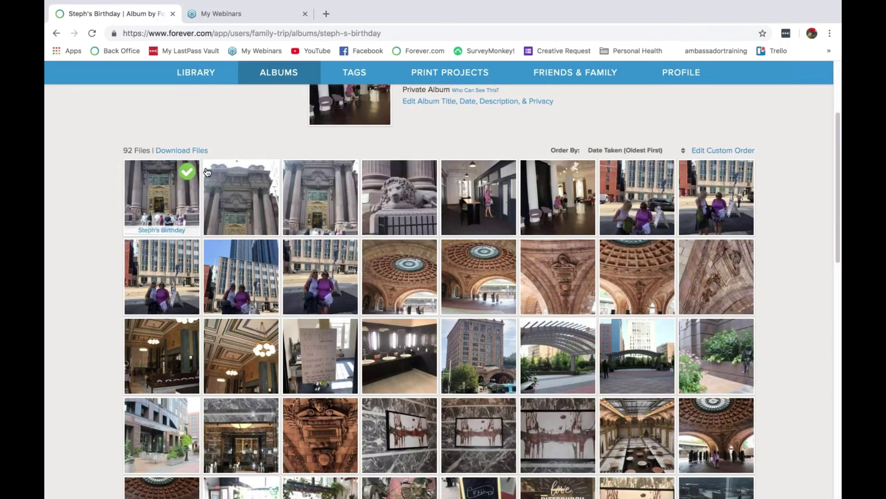
pyautogui.click(265, 173)
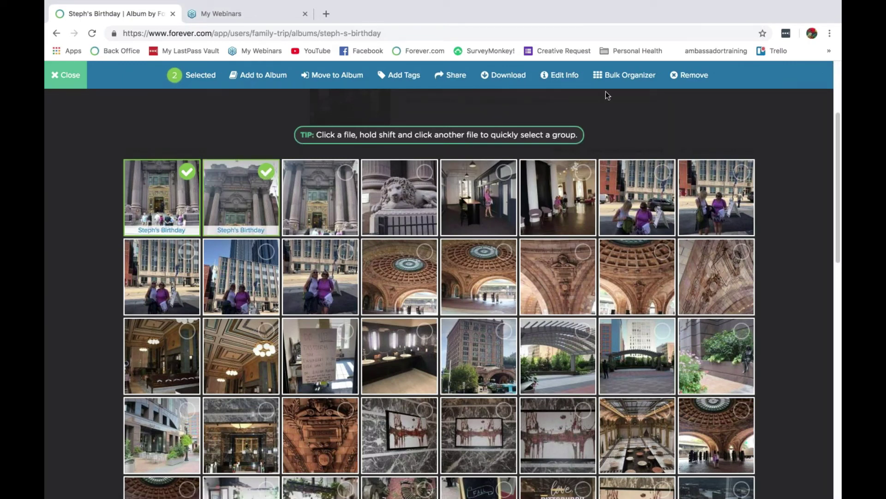
pyautogui.click(695, 75)
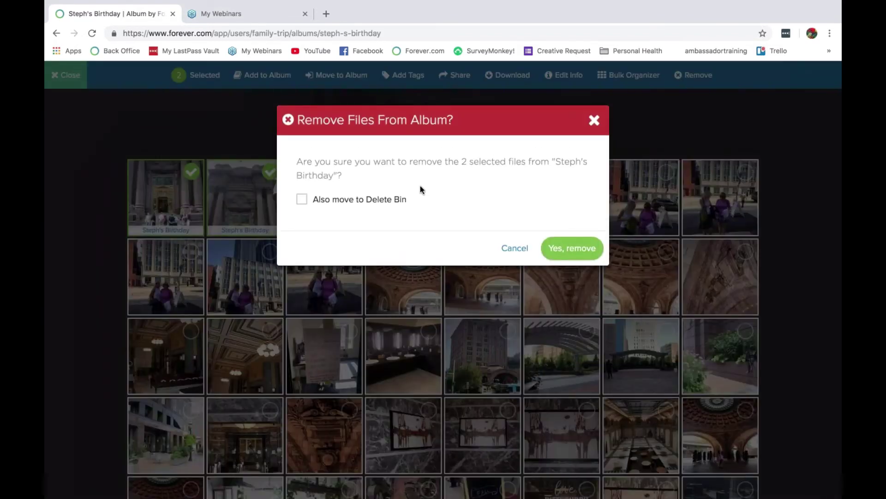
pyautogui.click(303, 200)
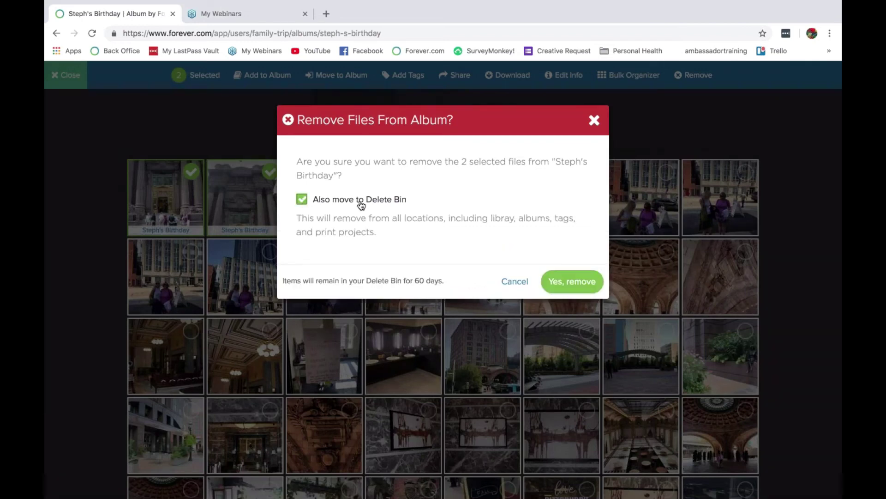
pyautogui.click(581, 287)
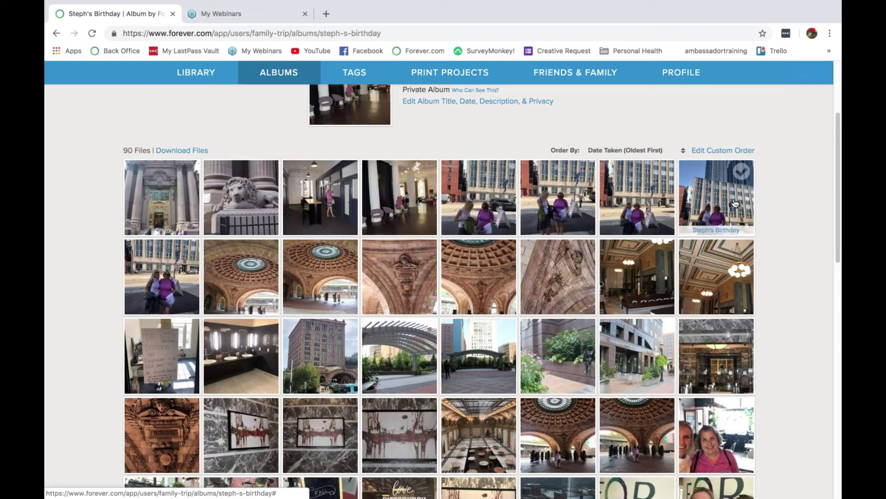
# - Compare the similar street photos of the two women at full size, and return to the birthday album
pyautogui.click(484, 194)
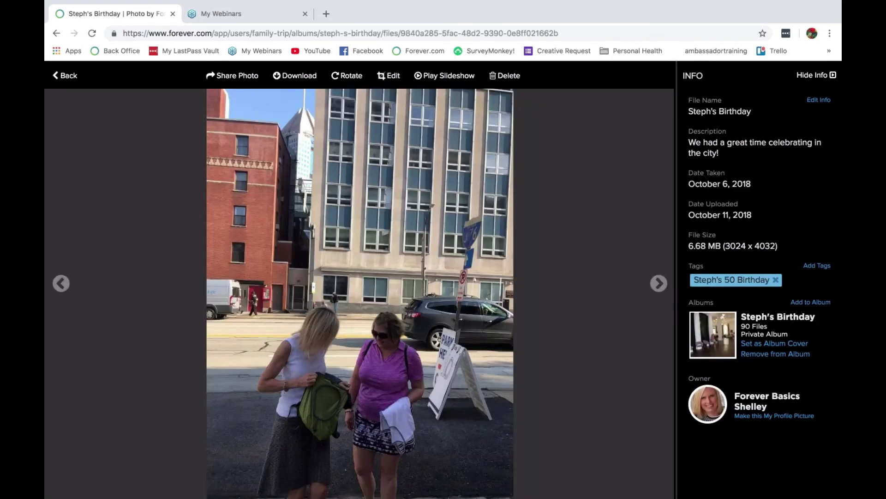
pyautogui.click(656, 289)
pyautogui.click(656, 289)
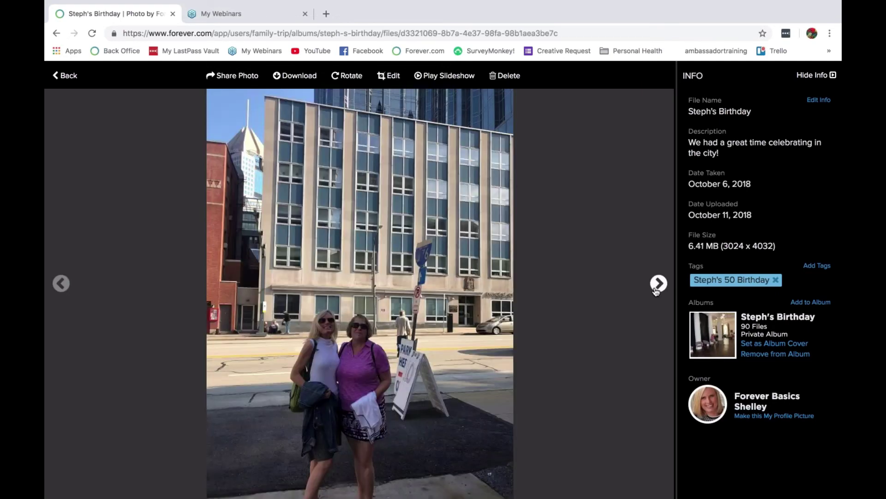
pyautogui.click(657, 289)
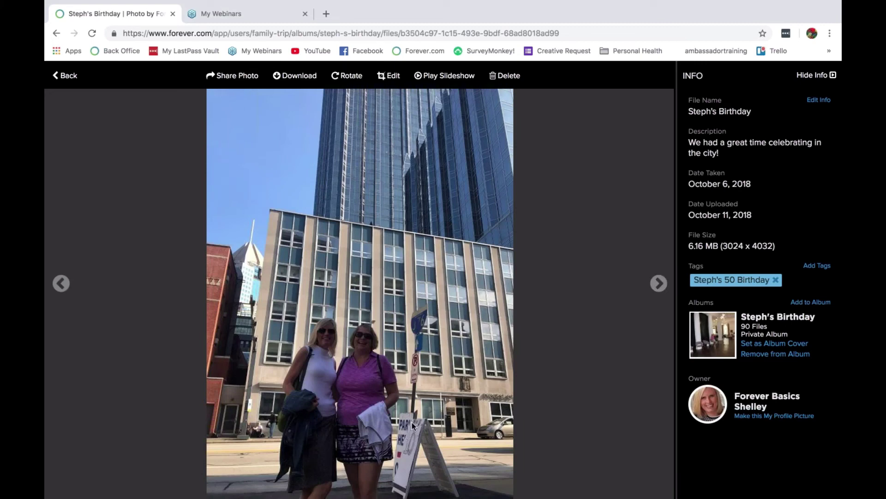
pyautogui.click(657, 288)
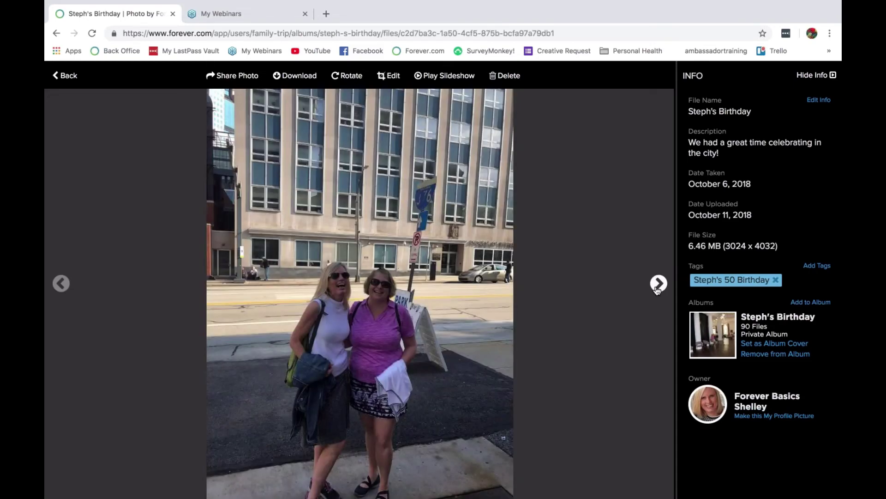
pyautogui.click(66, 79)
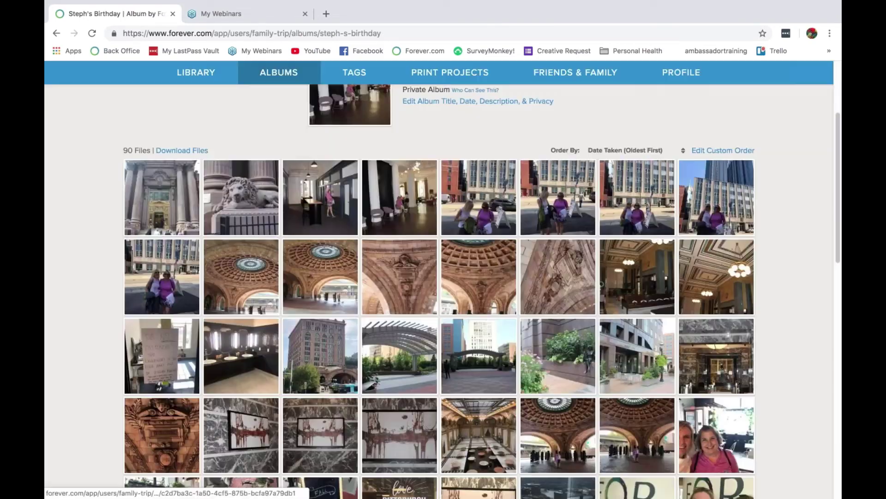
# - Remove the first three street photos of the two women from the birthday album, also moving them to the Delete Bin
pyautogui.click(504, 173)
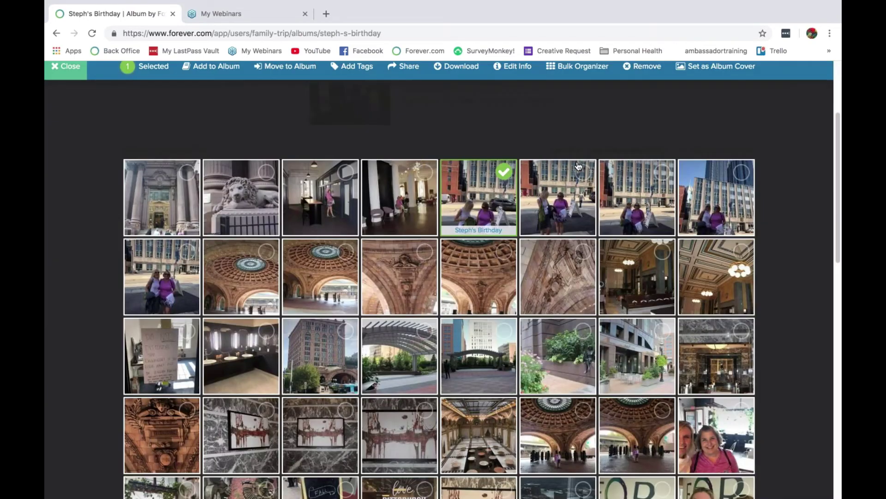
pyautogui.click(583, 171)
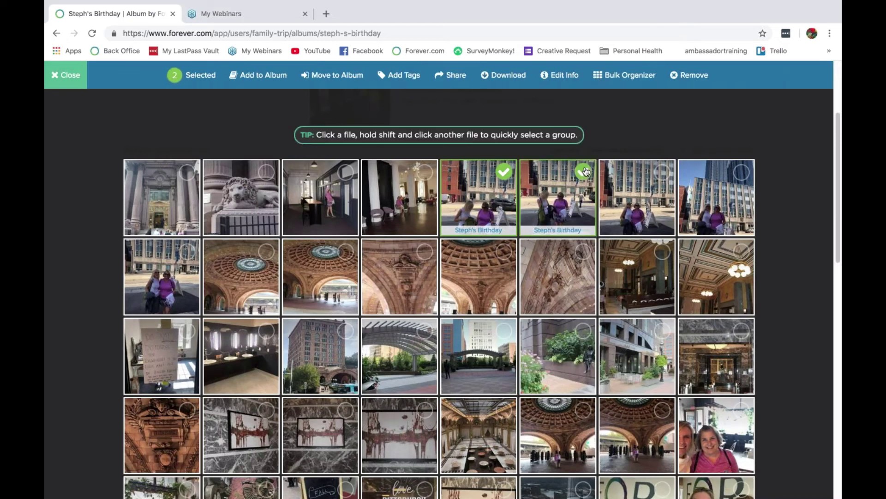
pyautogui.click(662, 172)
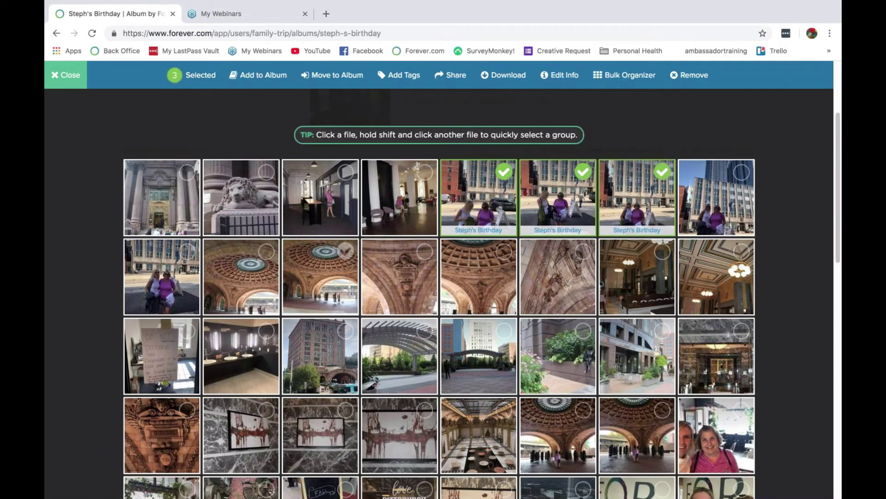
pyautogui.click(683, 83)
pyautogui.click(372, 203)
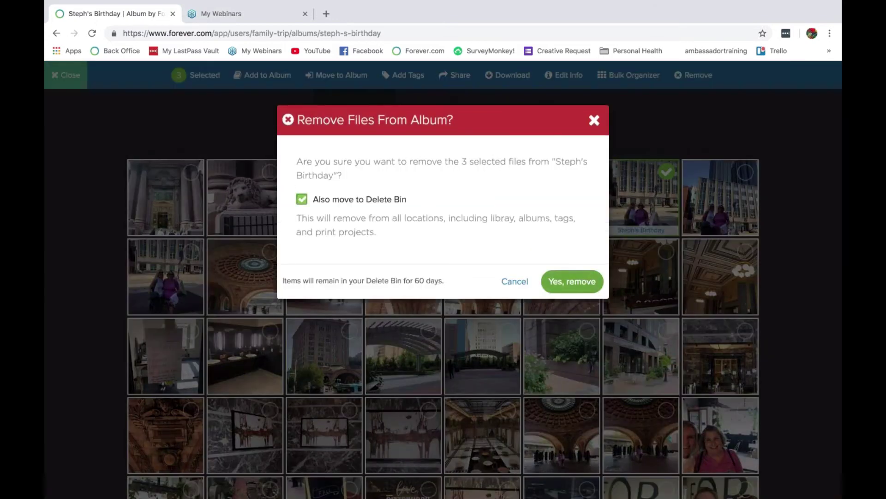
pyautogui.click(572, 281)
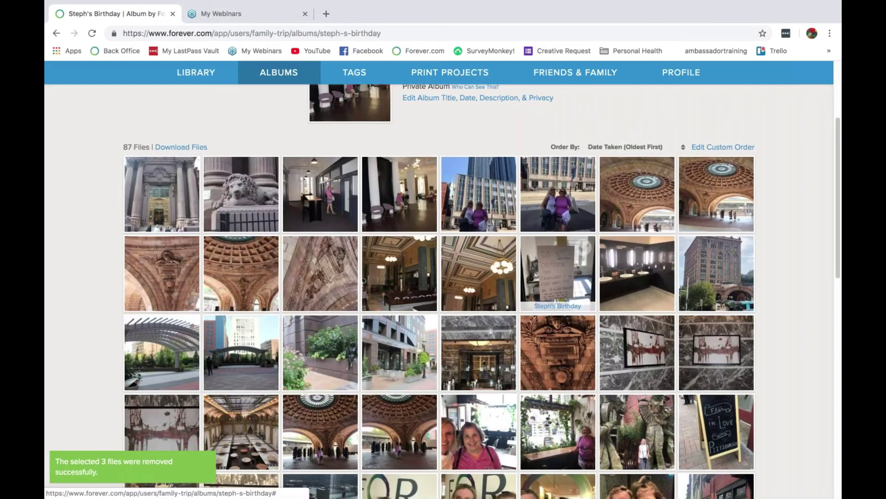
# - Remove the pergola, flowering shrub, street-front building, and first and third marble-wall artwork photos from the birthday album, also moving them to the Delete Bin
pyautogui.scroll(-2, 557, 277)
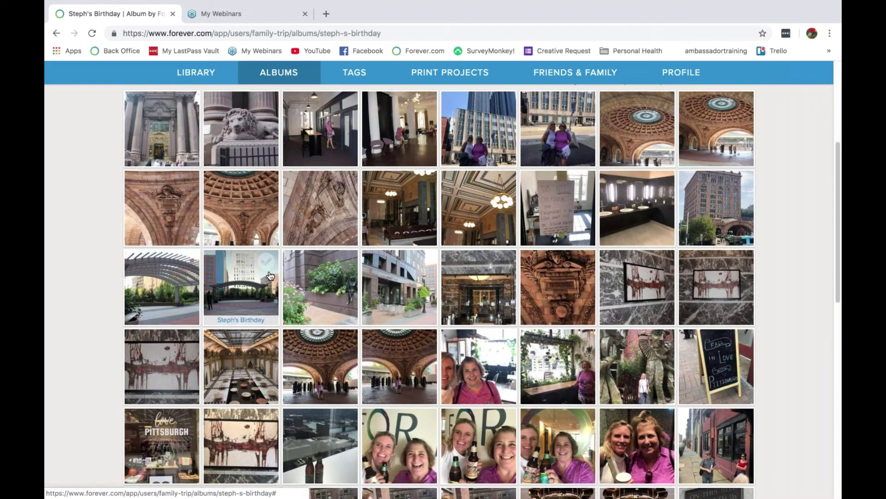
pyautogui.scroll(-1, 270, 276)
pyautogui.scroll(-3, 271, 275)
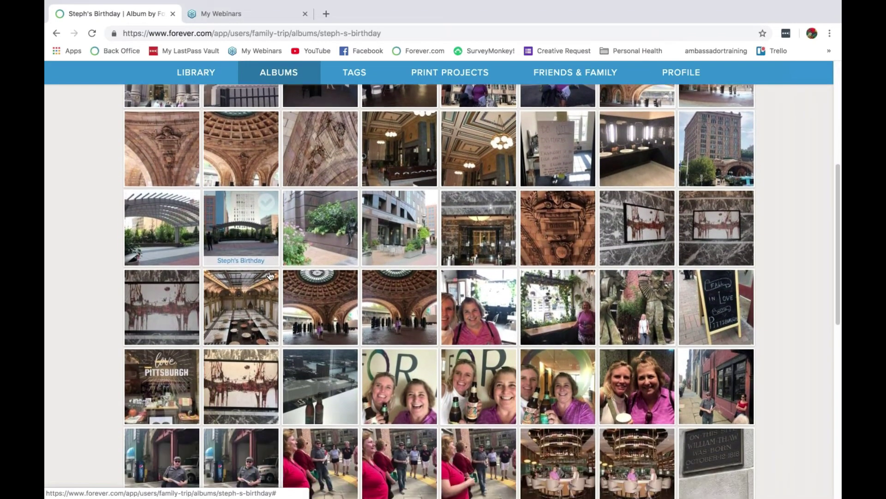
pyautogui.scroll(-1, 399, 277)
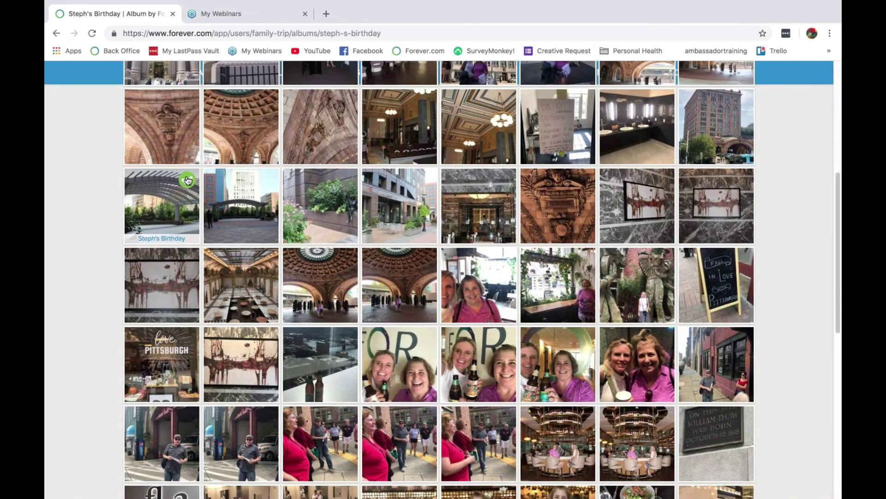
pyautogui.click(187, 180)
pyautogui.click(345, 180)
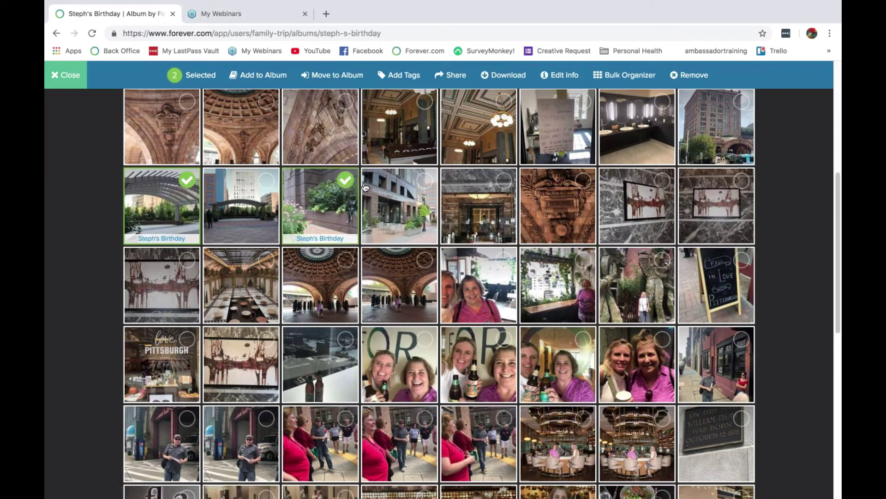
pyautogui.click(425, 180)
pyautogui.scroll(-1, 615, 223)
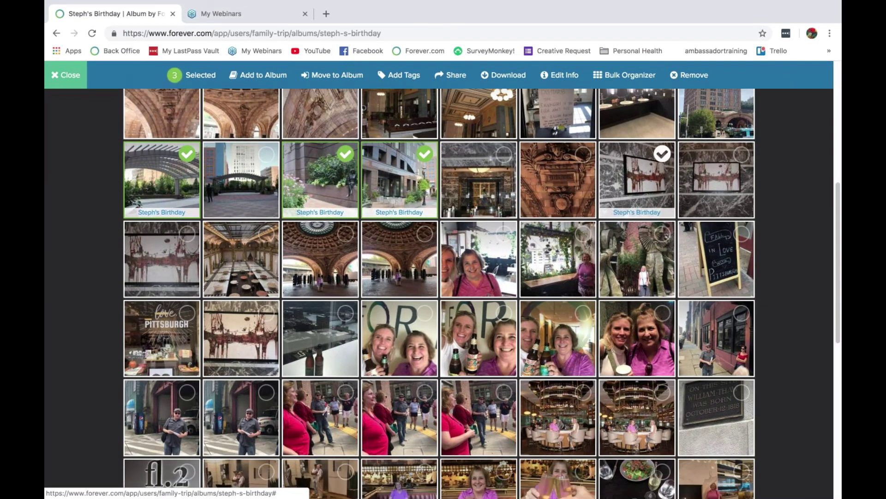
pyautogui.click(662, 153)
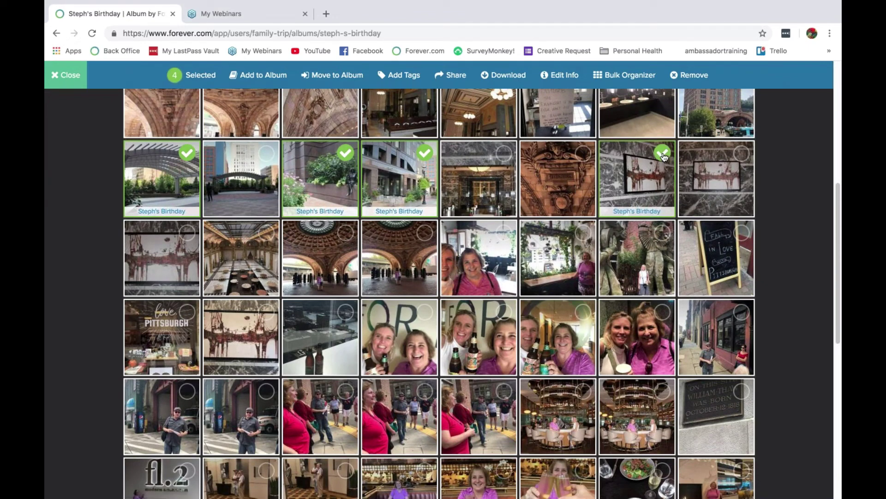
pyautogui.click(188, 232)
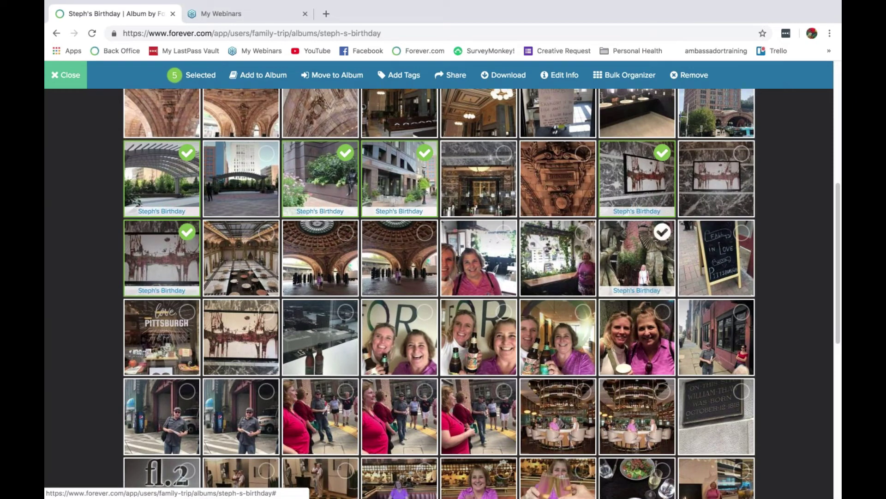
pyautogui.click(689, 74)
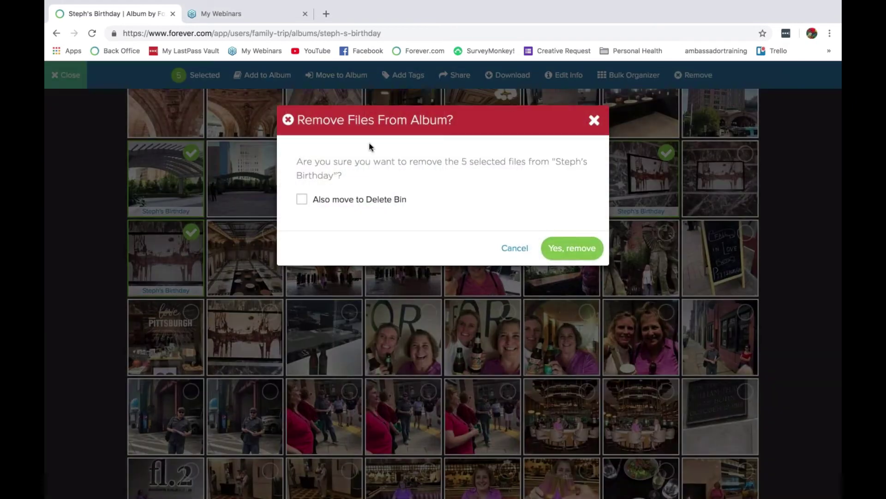
pyautogui.click(322, 202)
pyautogui.click(574, 280)
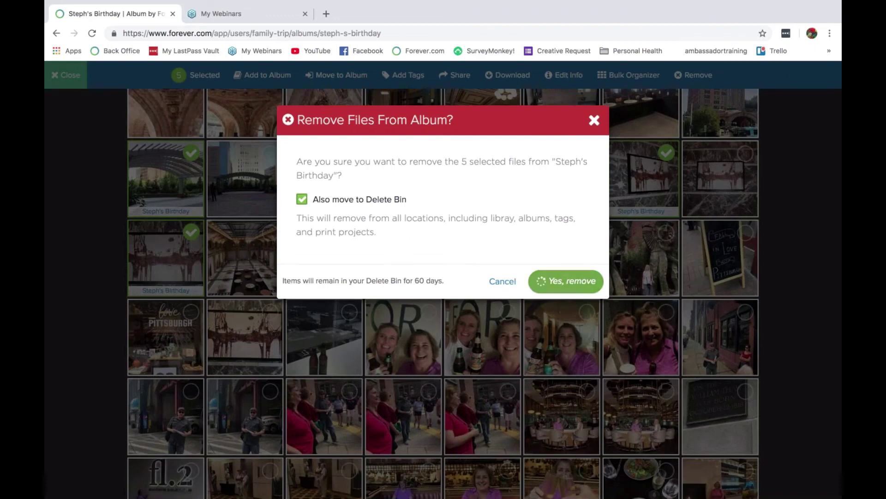
# - Compare the three selfies of the two women holding beer bottles at full size, and return to the birthday album
pyautogui.scroll(-2, 558, 277)
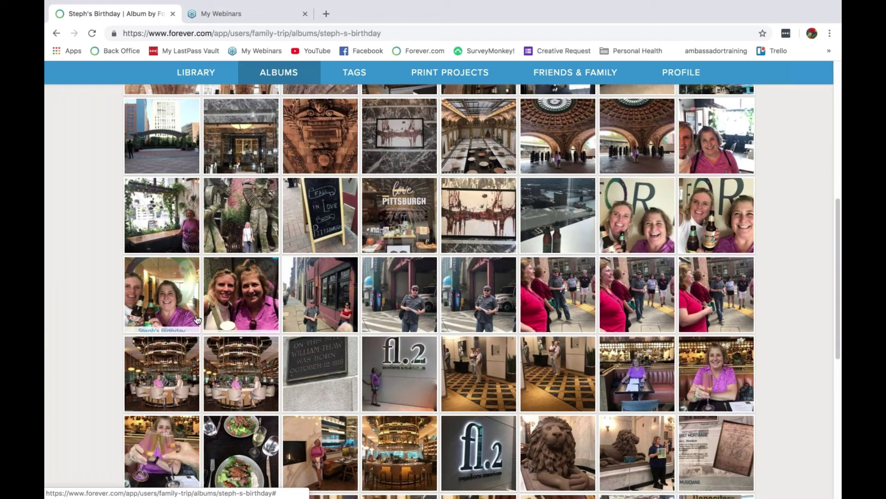
pyautogui.click(642, 223)
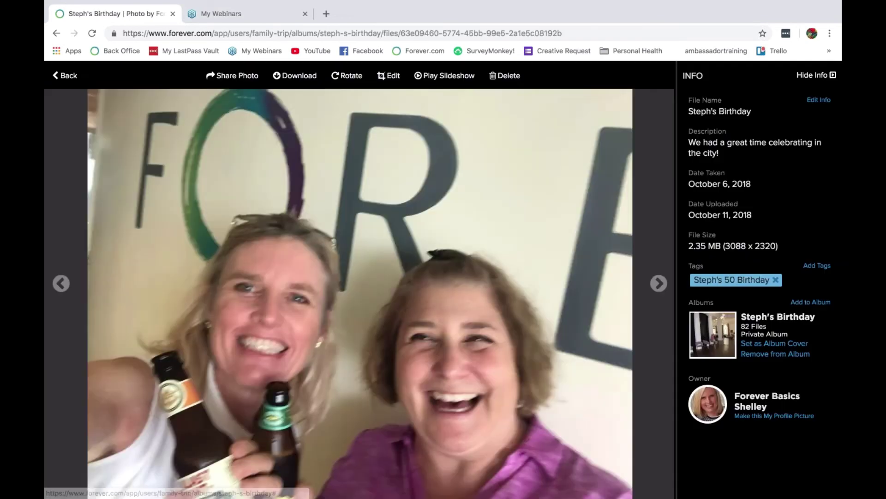
pyautogui.click(659, 284)
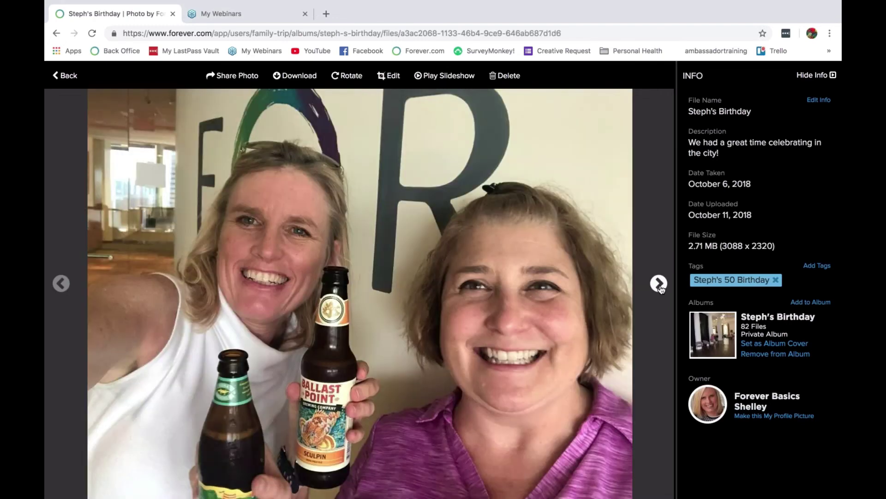
pyautogui.click(659, 283)
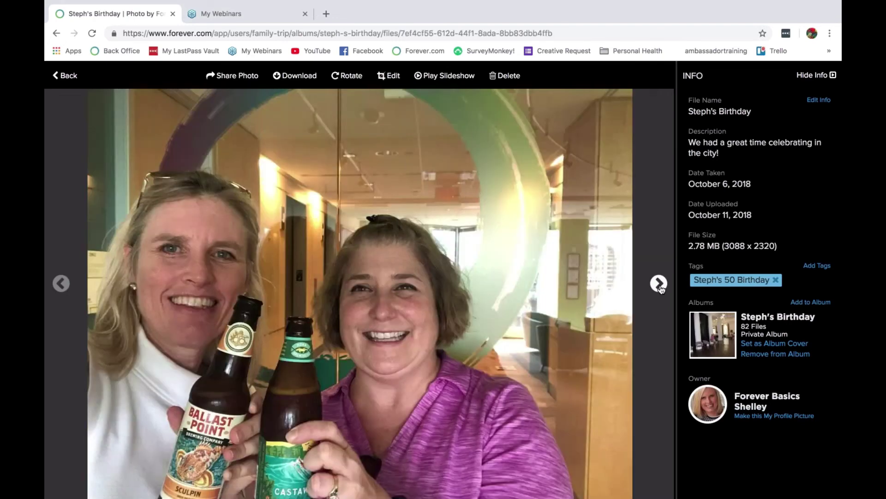
pyautogui.click(70, 78)
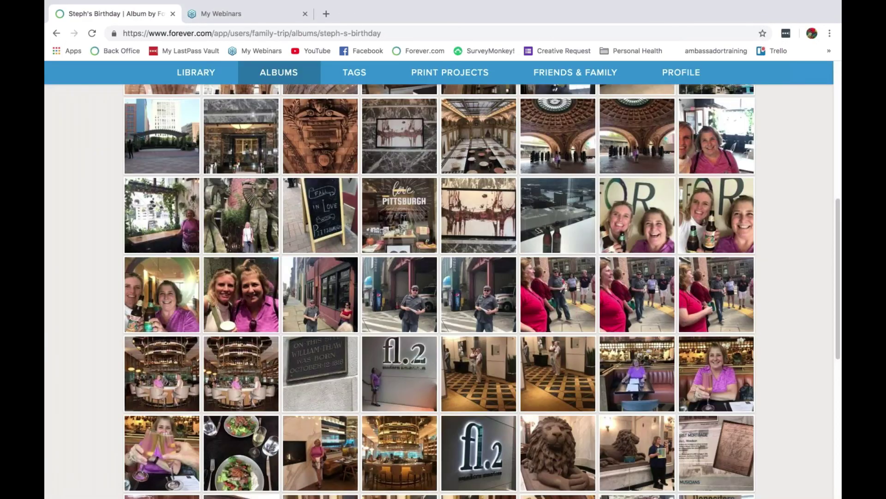
# - Replace the glass-wall beer selfie's description with "Stopped in to the Forever home office for an adult beverage break!!!" and return to the album
pyautogui.click(705, 223)
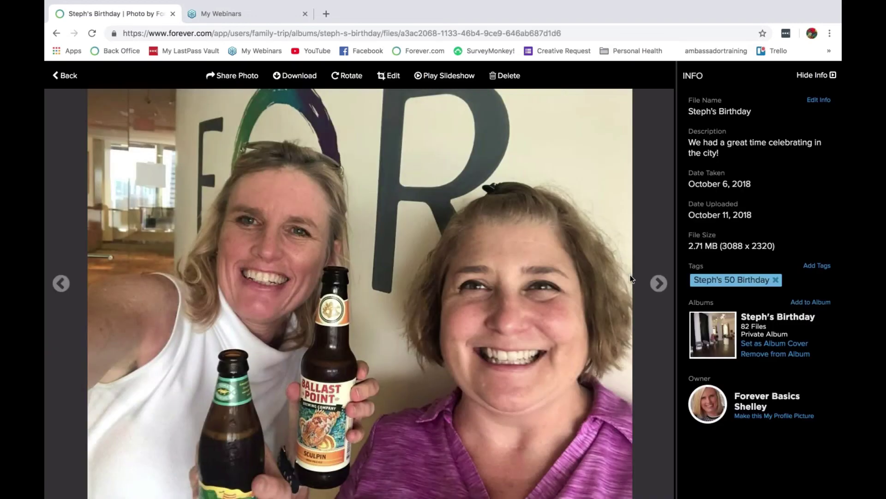
pyautogui.click(657, 283)
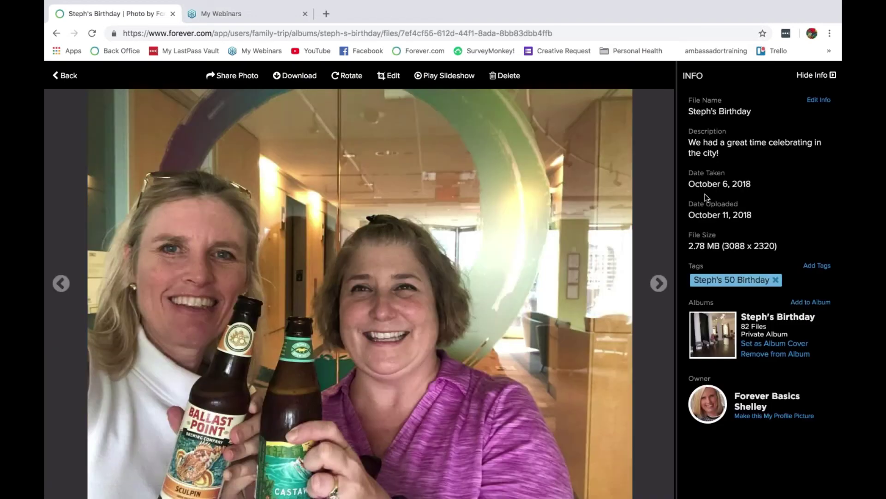
pyautogui.click(820, 101)
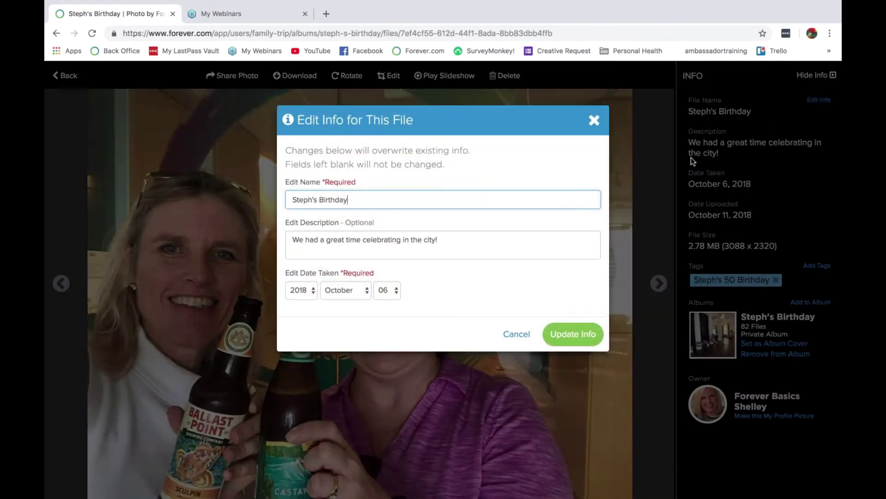
pyautogui.moveTo(439, 240); pyautogui.dragTo(268, 237)
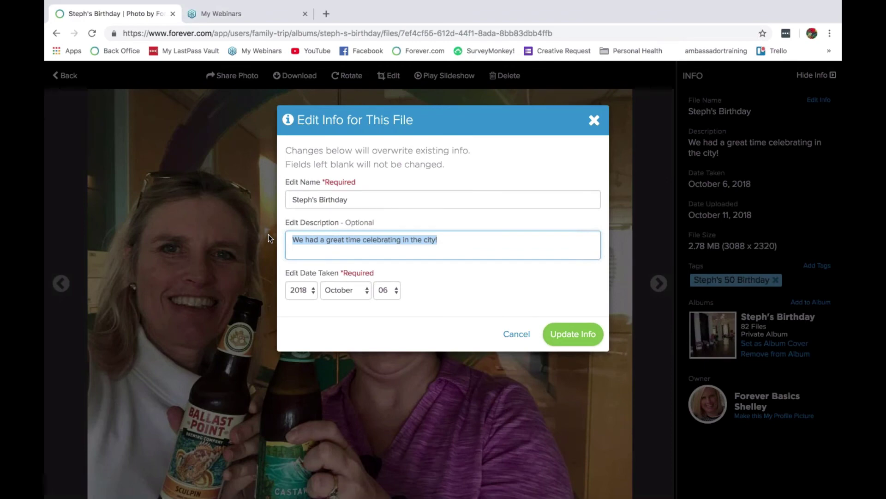
pyautogui.write('Stopped in to')
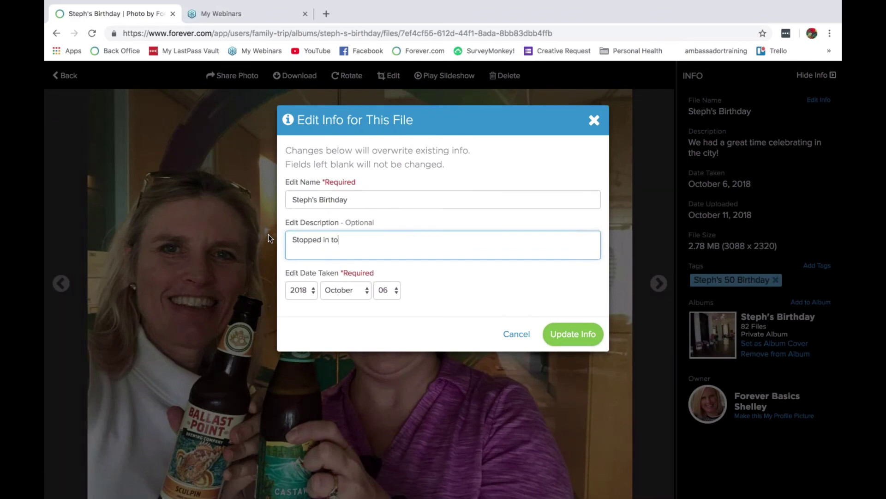
pyautogui.write(' the Forever home office for an adult be')
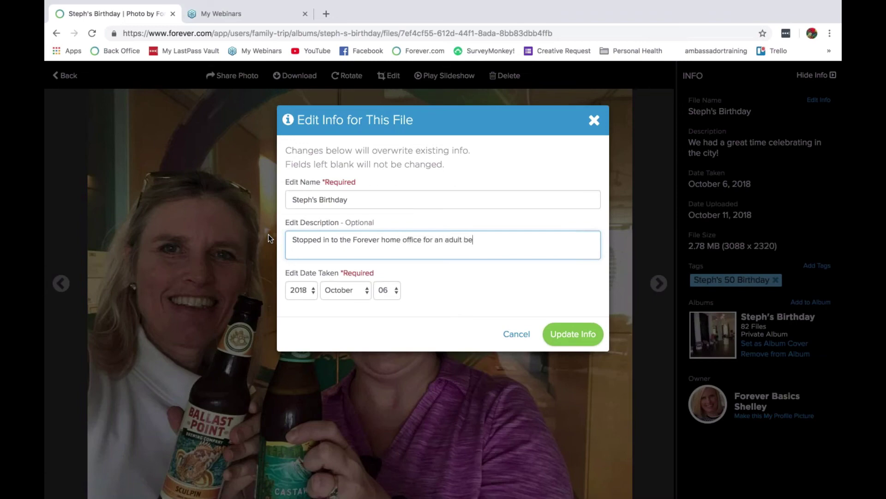
pyautogui.write('verage break!!!')
pyautogui.click(568, 335)
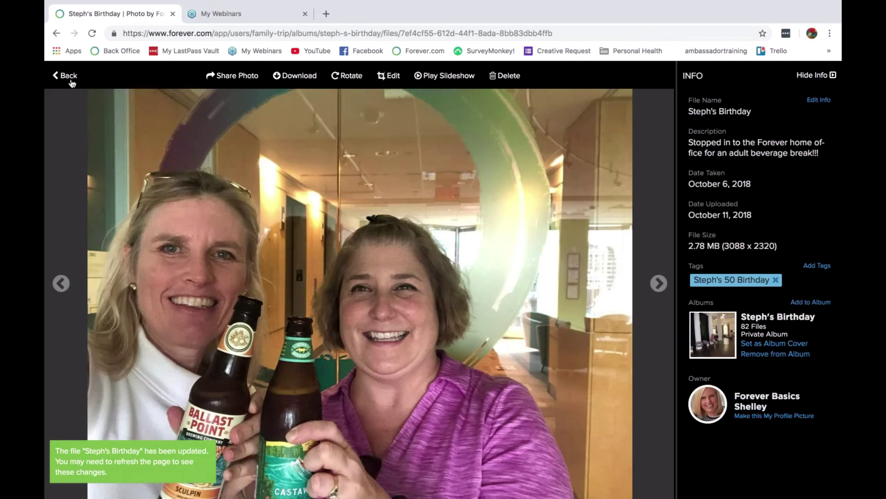
pyautogui.click(70, 78)
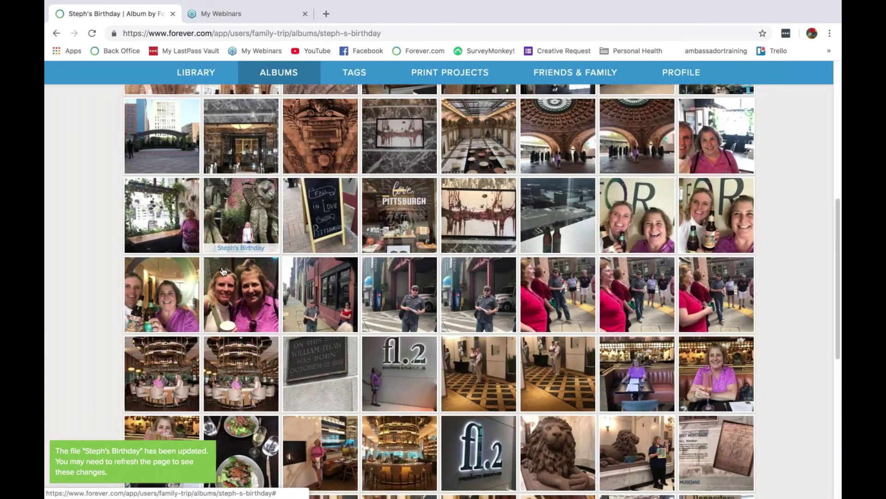
# - Remove the two beer selfies at the lettered wall and the dark close-up selfie from the album, also moving them to the Delete Bin
pyautogui.click(267, 268)
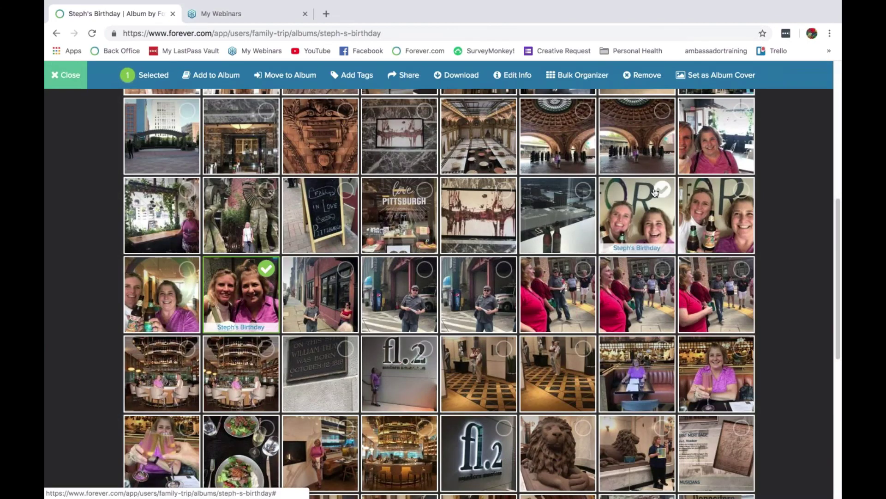
pyautogui.click(656, 191)
pyautogui.click(744, 190)
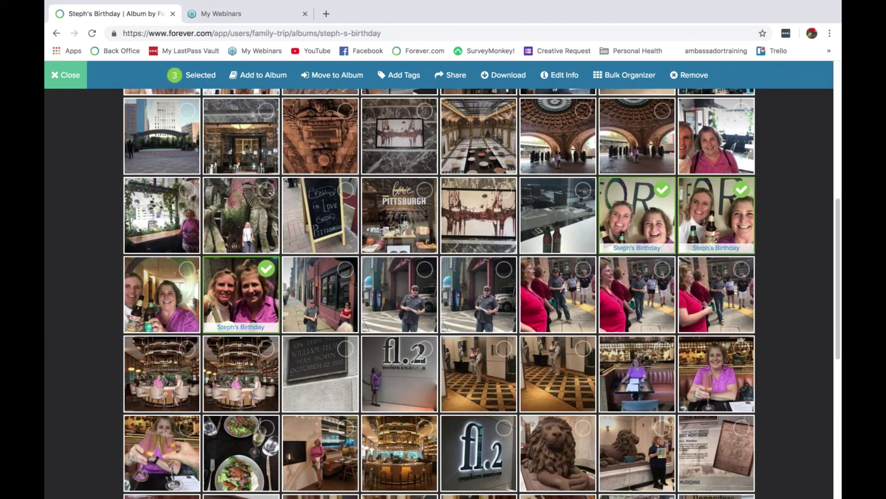
pyautogui.click(692, 76)
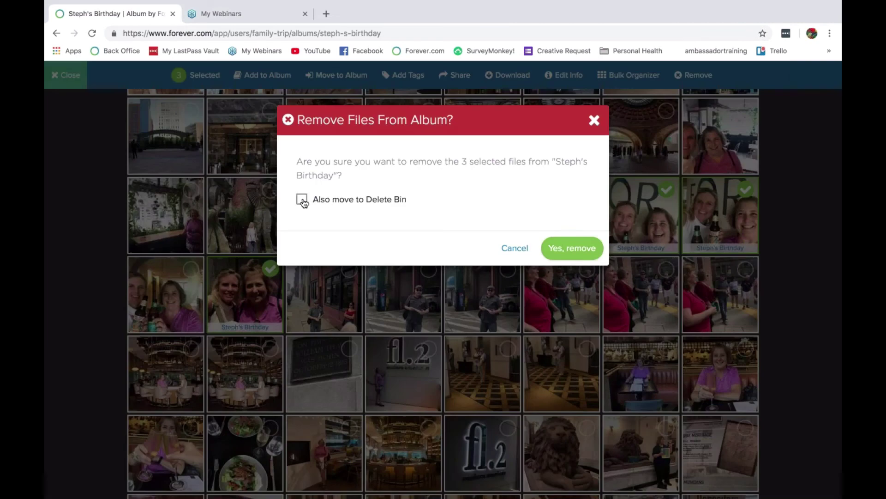
pyautogui.click(301, 199)
pyautogui.click(559, 281)
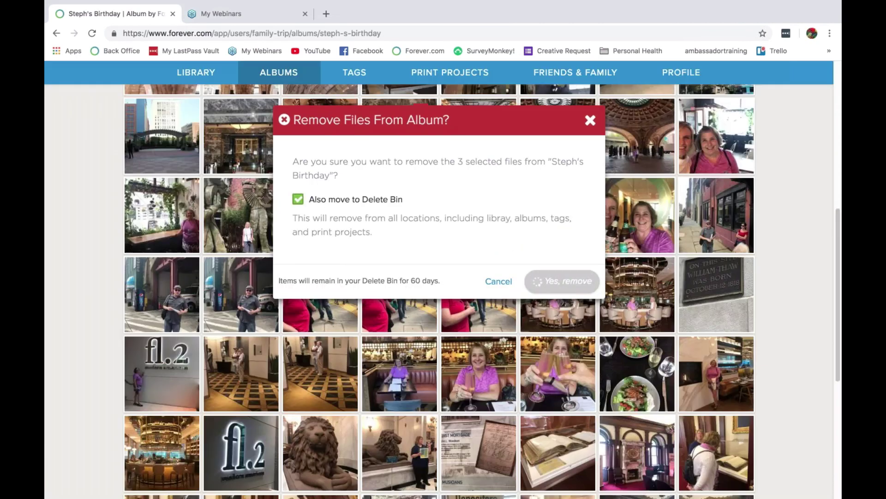
# - Remove the second photo of the man in the cap and the three street group photos, also moving them to the Delete Bin
pyautogui.scroll(-1, 558, 279)
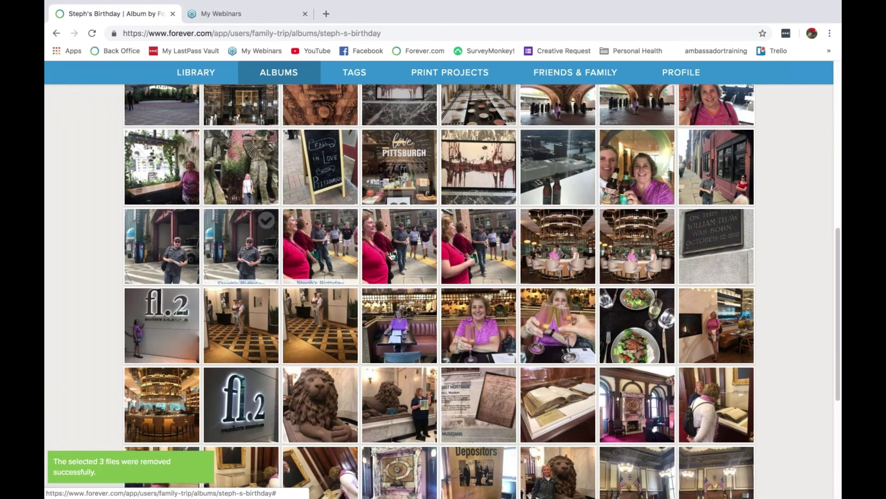
pyautogui.click(262, 224)
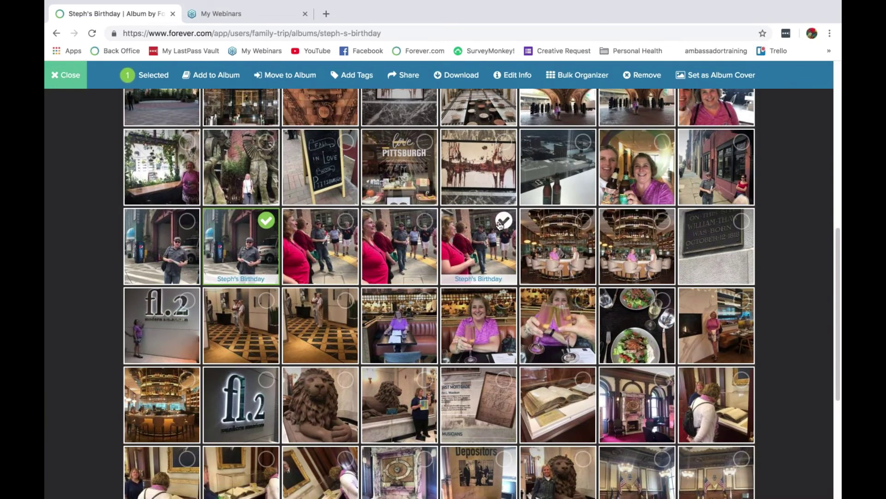
pyautogui.keyDown('shift'); pyautogui.click(500, 223); pyautogui.keyUp('shift')
pyautogui.click(689, 79)
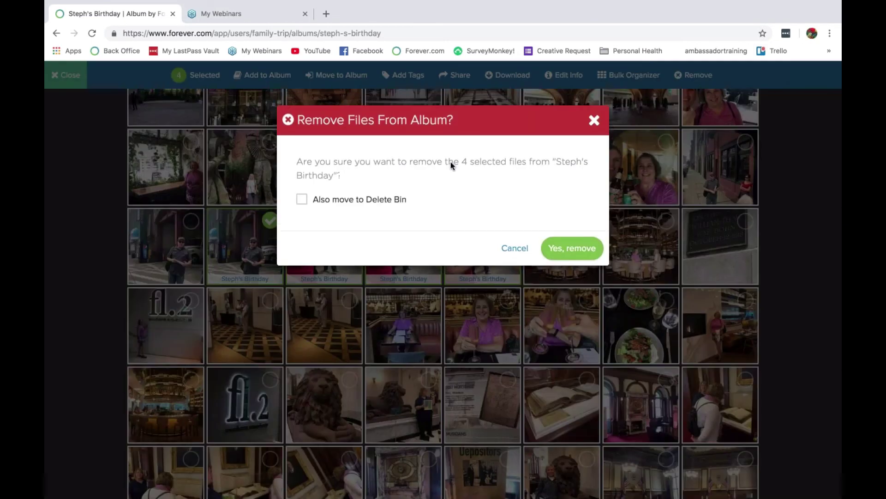
pyautogui.click(383, 201)
pyautogui.click(571, 281)
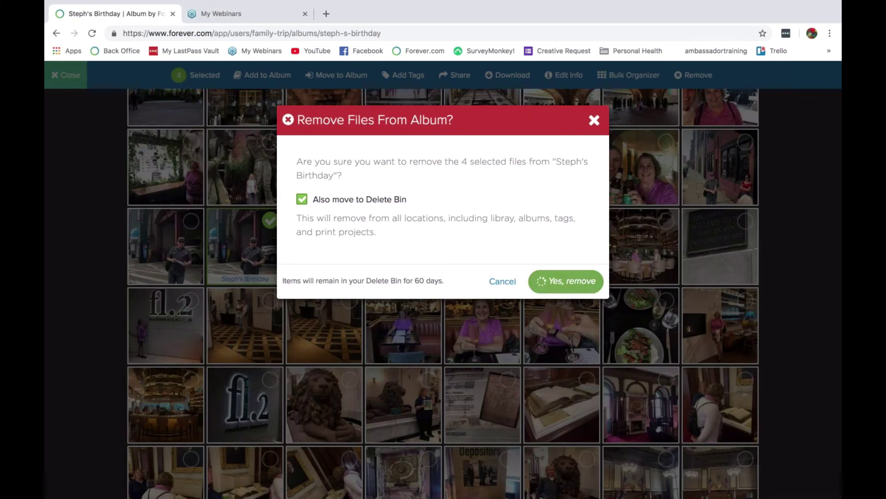
# - Set the first photo of the two women seated at the round bar as the birthday album's cover
pyautogui.scroll(3, 648, 257)
pyautogui.scroll(3, 648, 257)
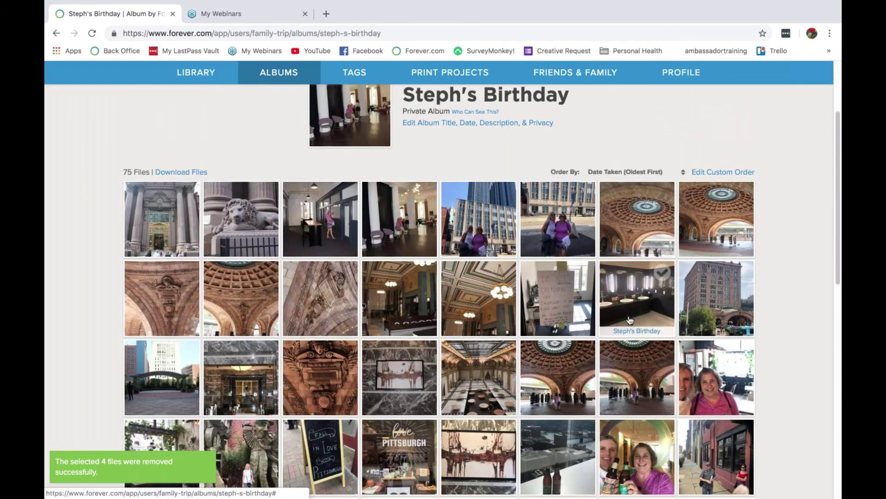
pyautogui.scroll(-1, 618, 323)
pyautogui.scroll(-8, 631, 319)
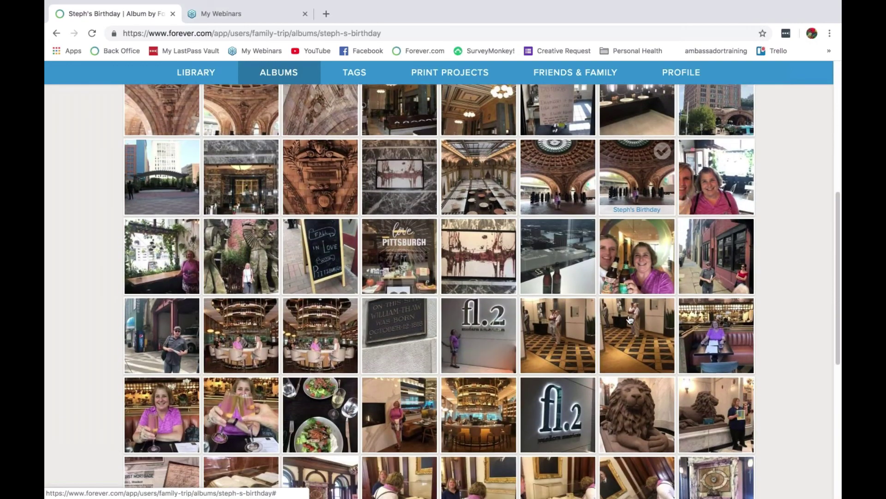
pyautogui.scroll(3, 630, 318)
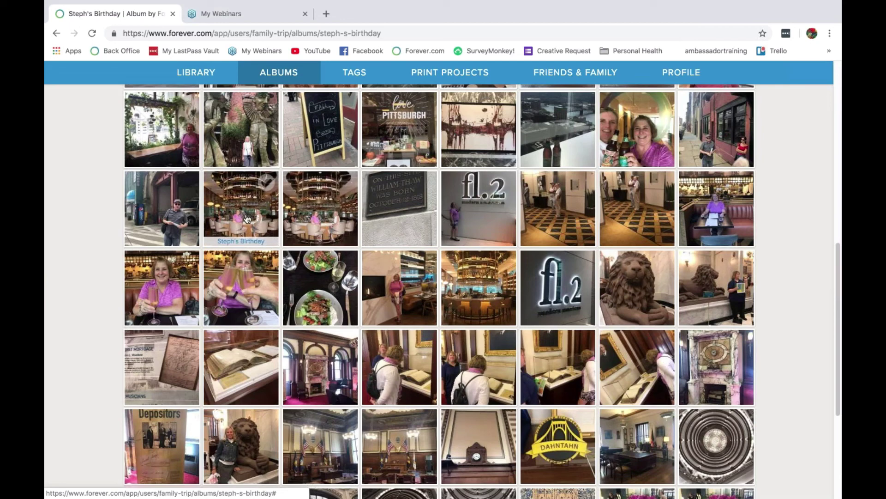
pyautogui.click(268, 184)
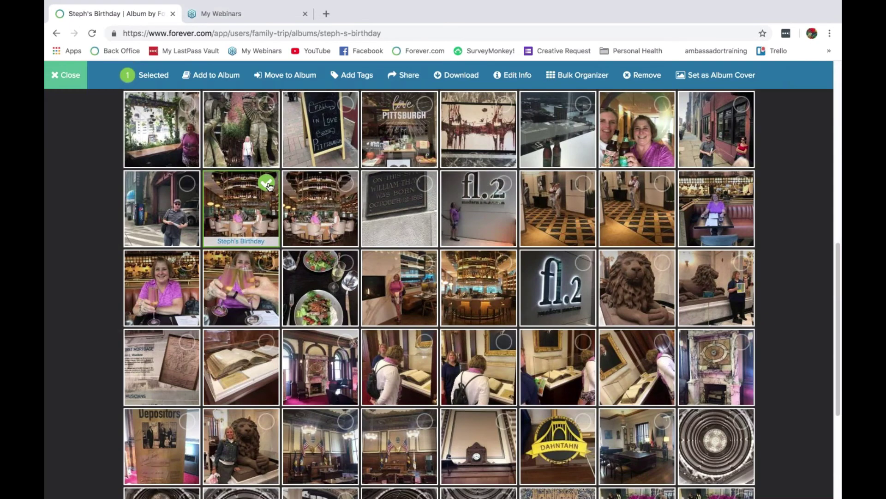
pyautogui.click(722, 75)
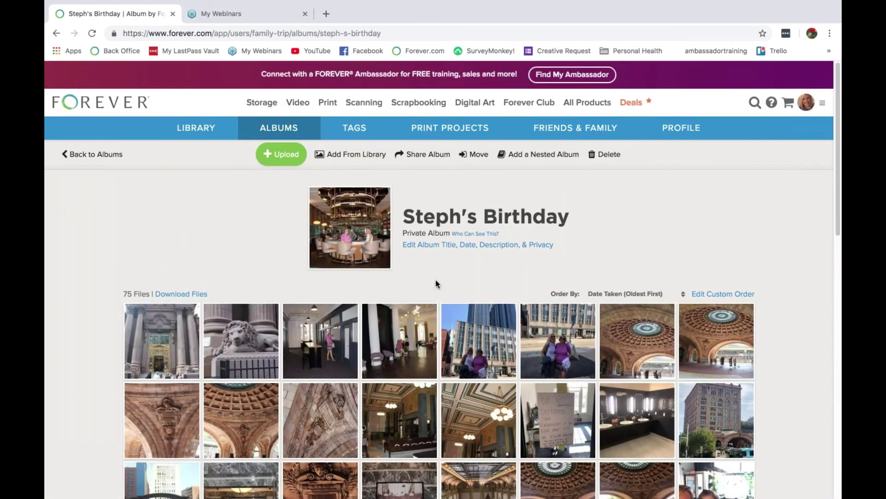
# - Set the birthday album's visibility to Friends And Family and its description to "Pittsburgh for the day!"
pyautogui.click(443, 250)
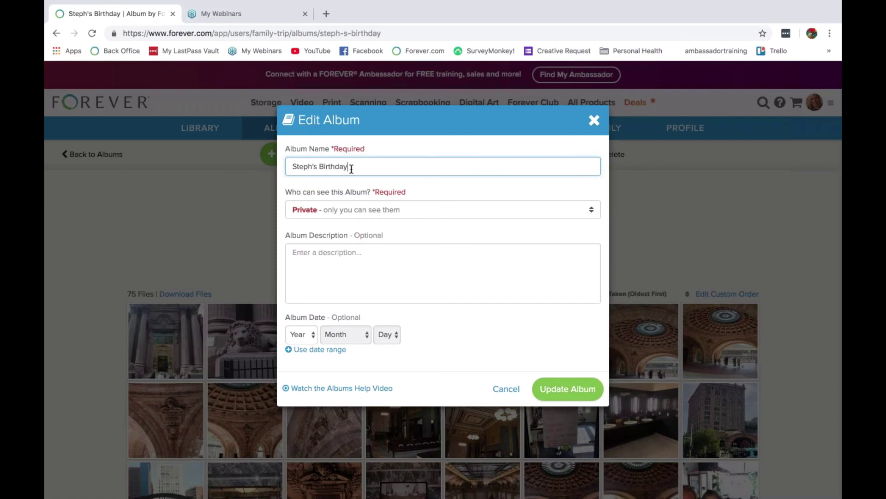
pyautogui.click(585, 213)
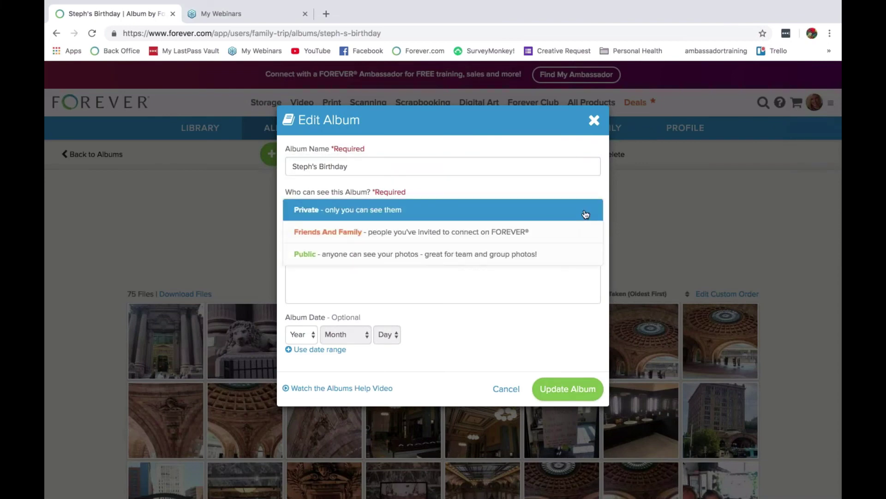
pyautogui.click(471, 231)
pyautogui.click(441, 263)
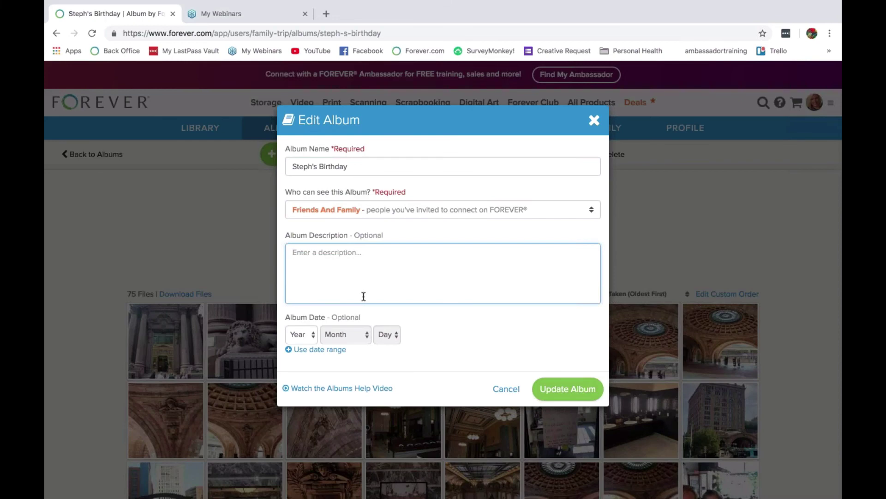
pyautogui.write('Pittsburgh for the day!')
pyautogui.click(575, 390)
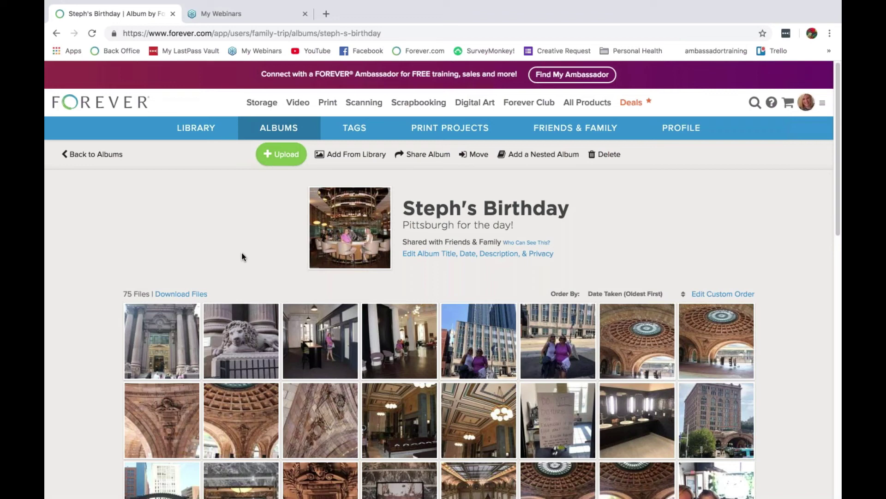
pyautogui.scroll(-1, 241, 256)
pyautogui.scroll(1, 241, 255)
pyautogui.moveTo(350, 226)
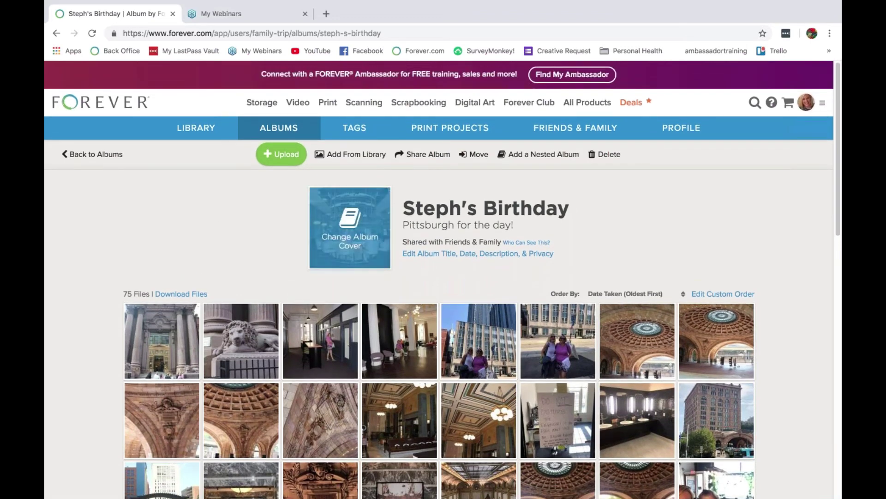
# - Allow others to upload files to the birthday album with its share link, and copy that link
pyautogui.click(432, 155)
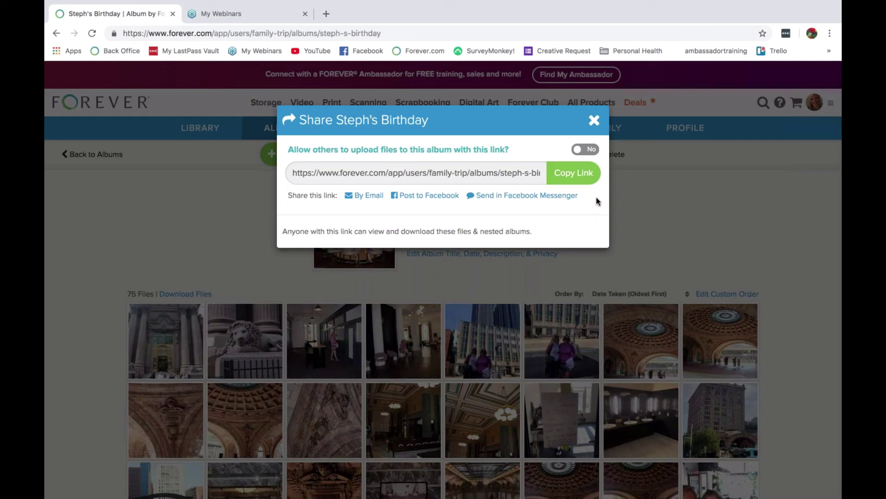
pyautogui.click(585, 149)
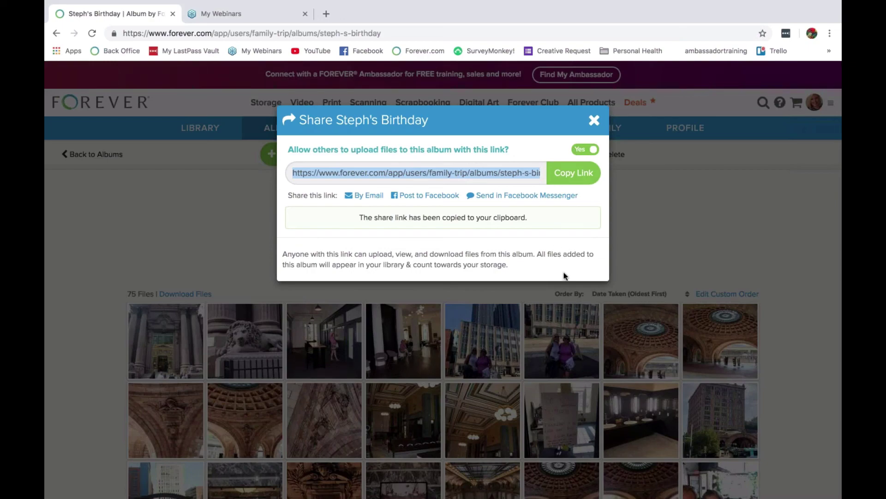
pyautogui.click(595, 120)
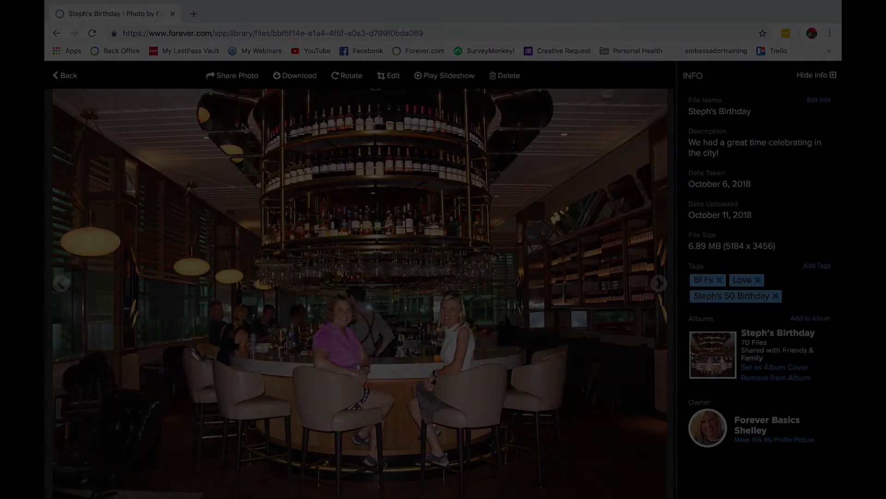